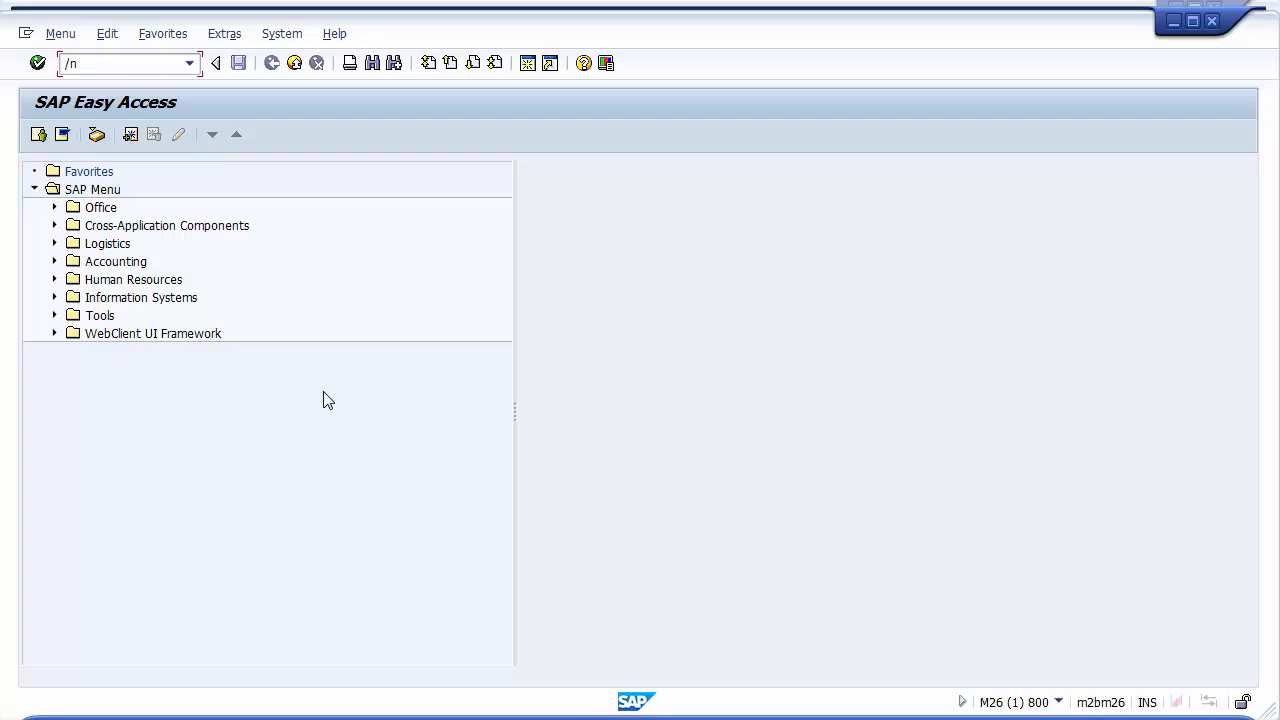
# Open the QuickViewer transaction SQVI and open the ZTEST_ANALYSIS QuickView for changing
pyautogui.write('SQVI')
pyautogui.press('Return')
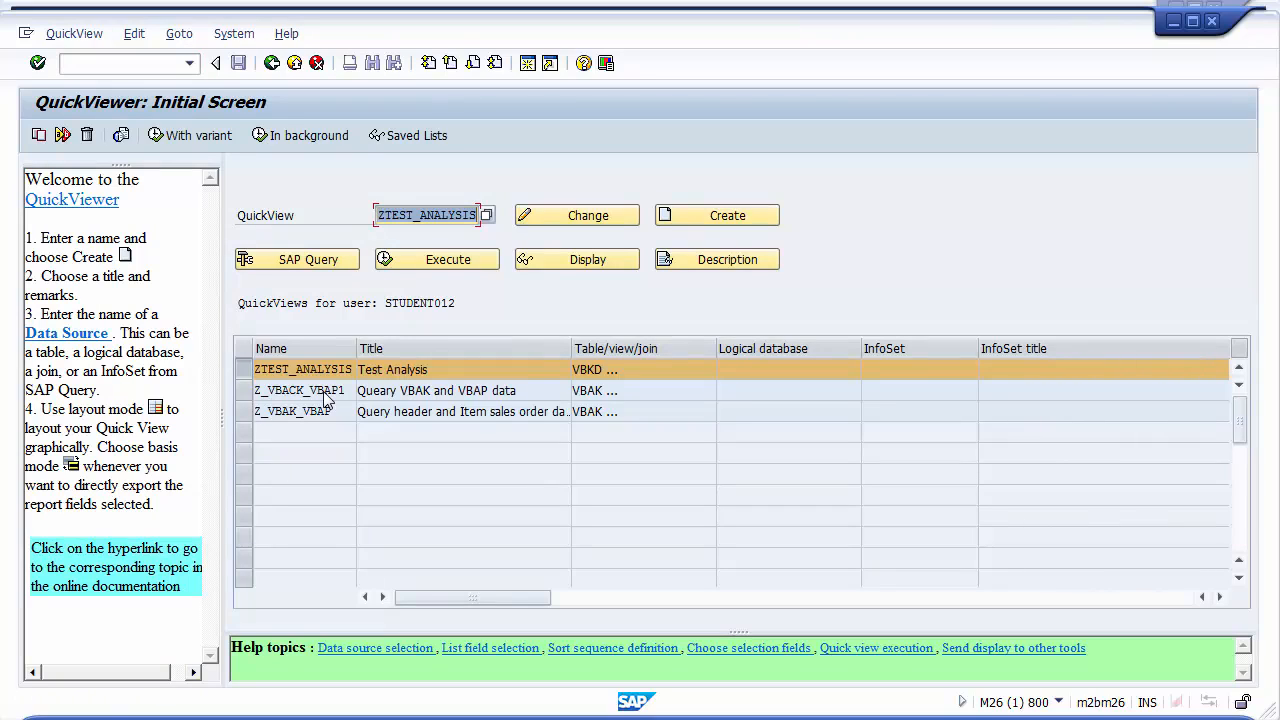
pyautogui.click(245, 370)
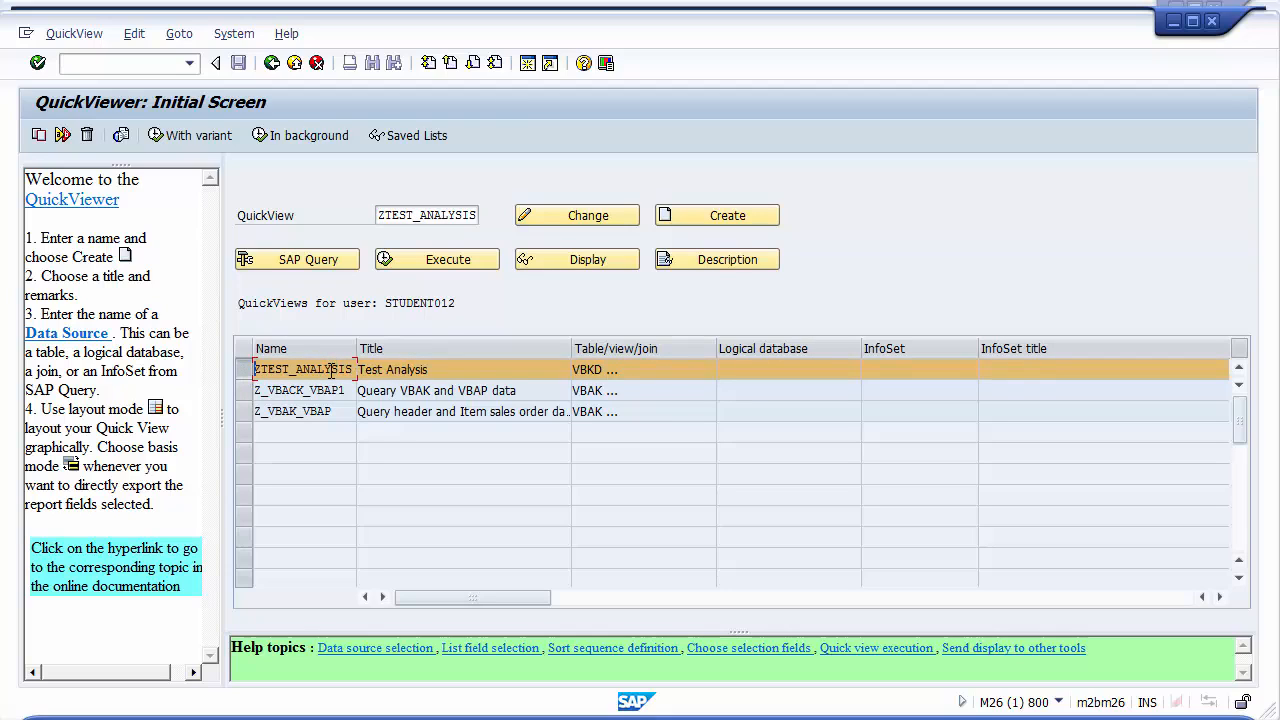
pyautogui.click(569, 212)
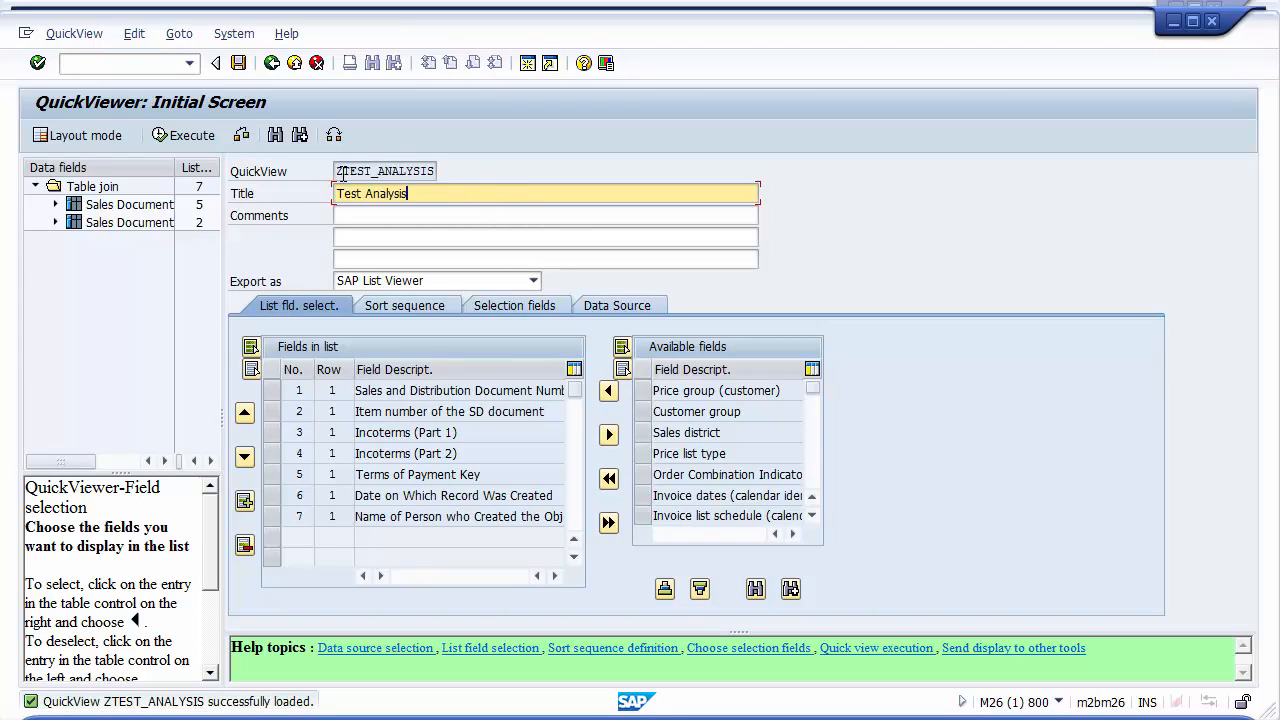
# Change the QuickView title to Test Analysis Updates and enter the comment Version 2
pyautogui.moveTo(343, 171); pyautogui.dragTo(442, 168)
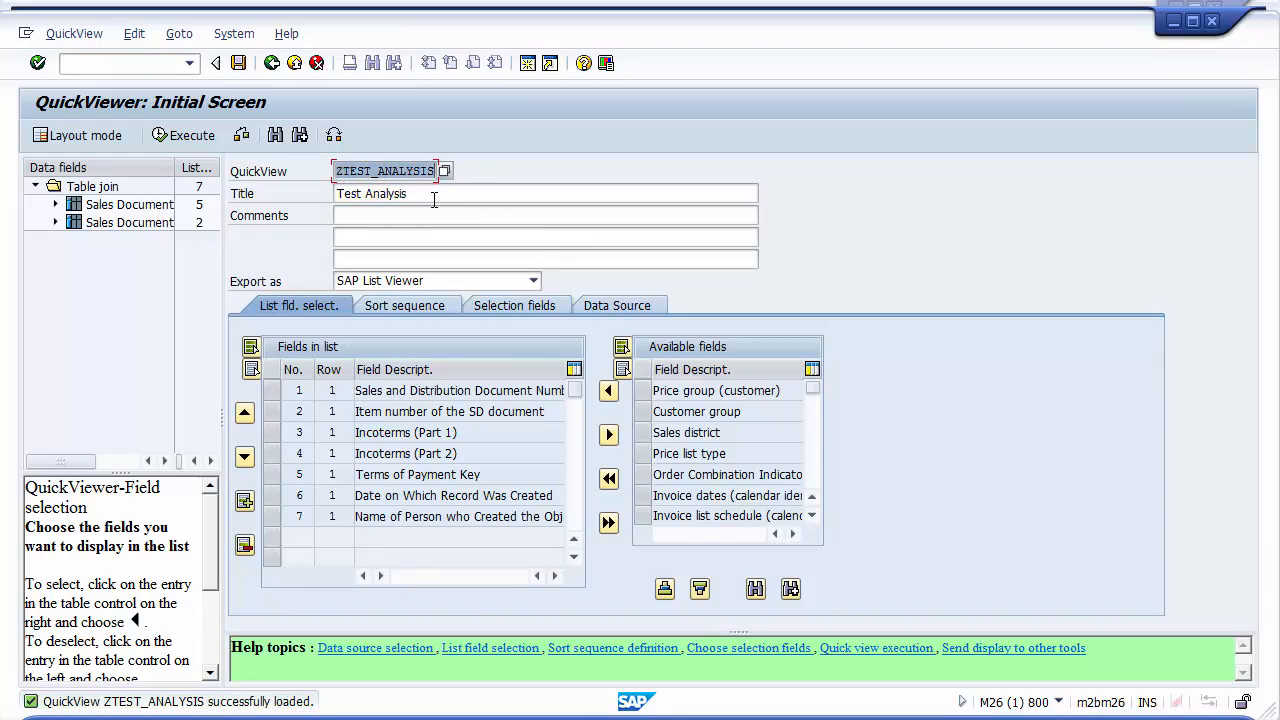
pyautogui.click(434, 198)
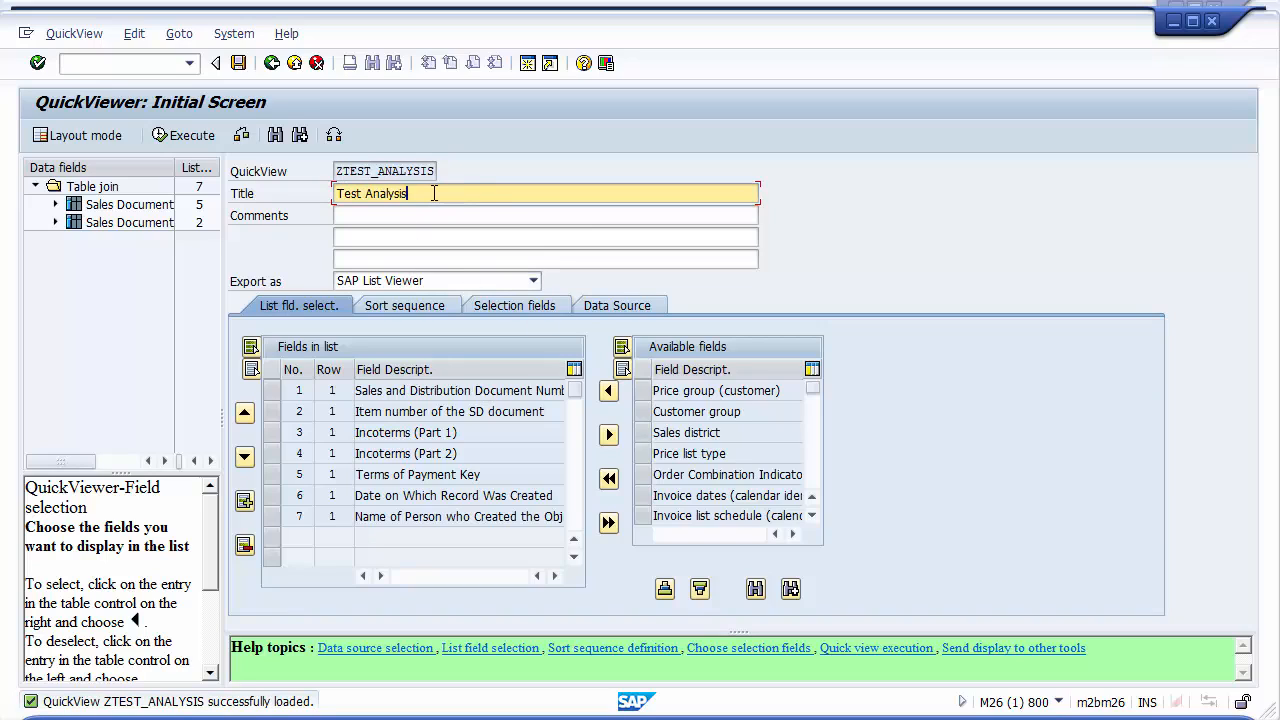
pyautogui.write('Updates')
pyautogui.click(418, 217)
pyautogui.write('Ver')
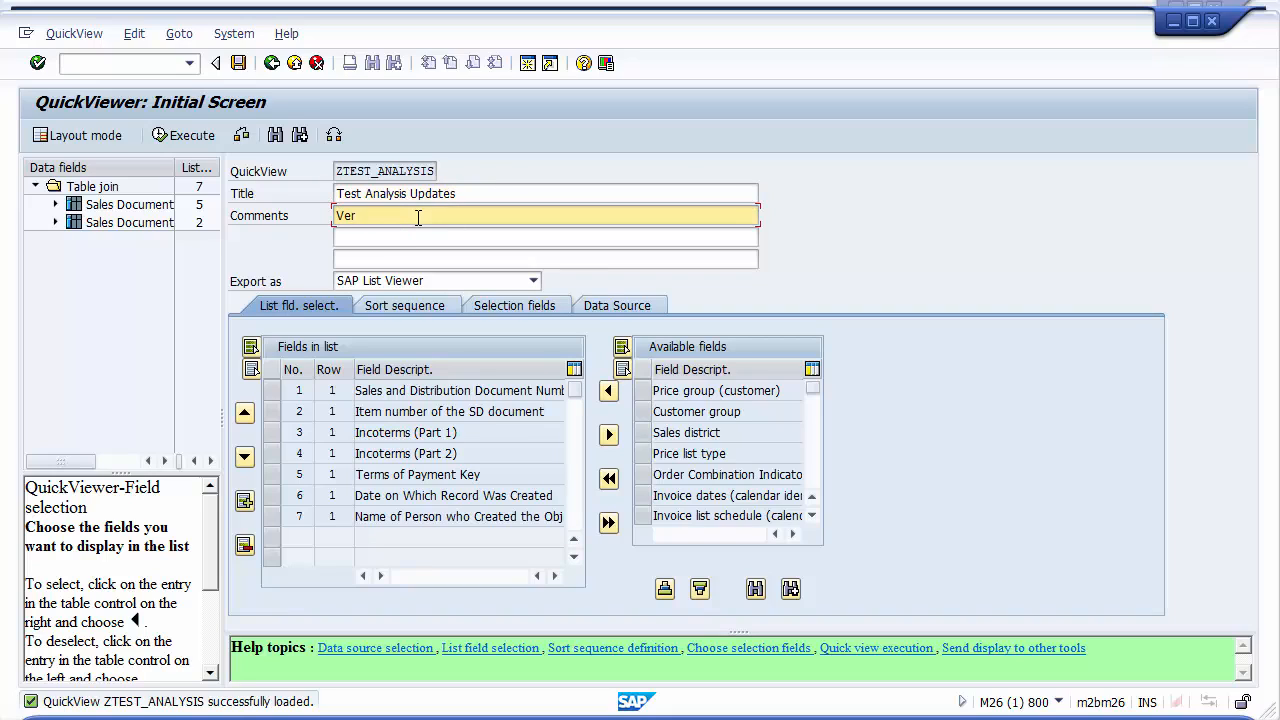
pyautogui.write('sion 2')
# Review the export format options and the available data source types without changing them
pyautogui.click(457, 283)
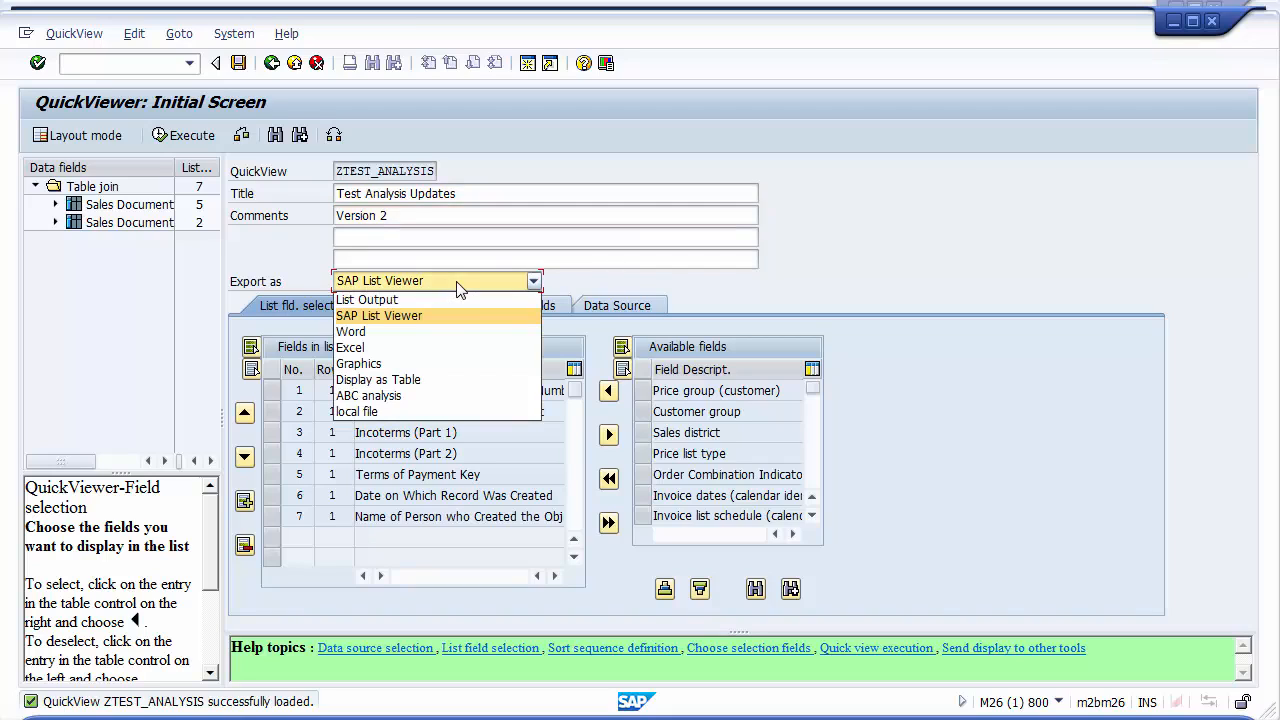
pyautogui.click(457, 284)
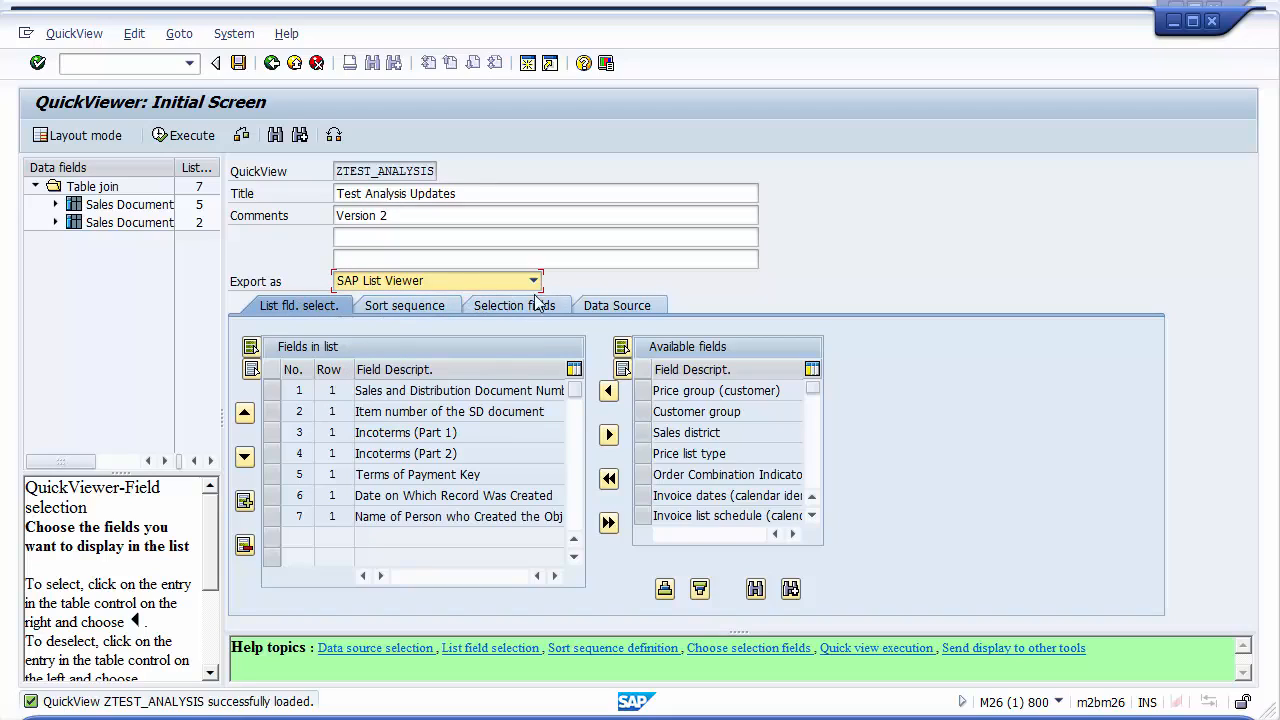
pyautogui.click(632, 310)
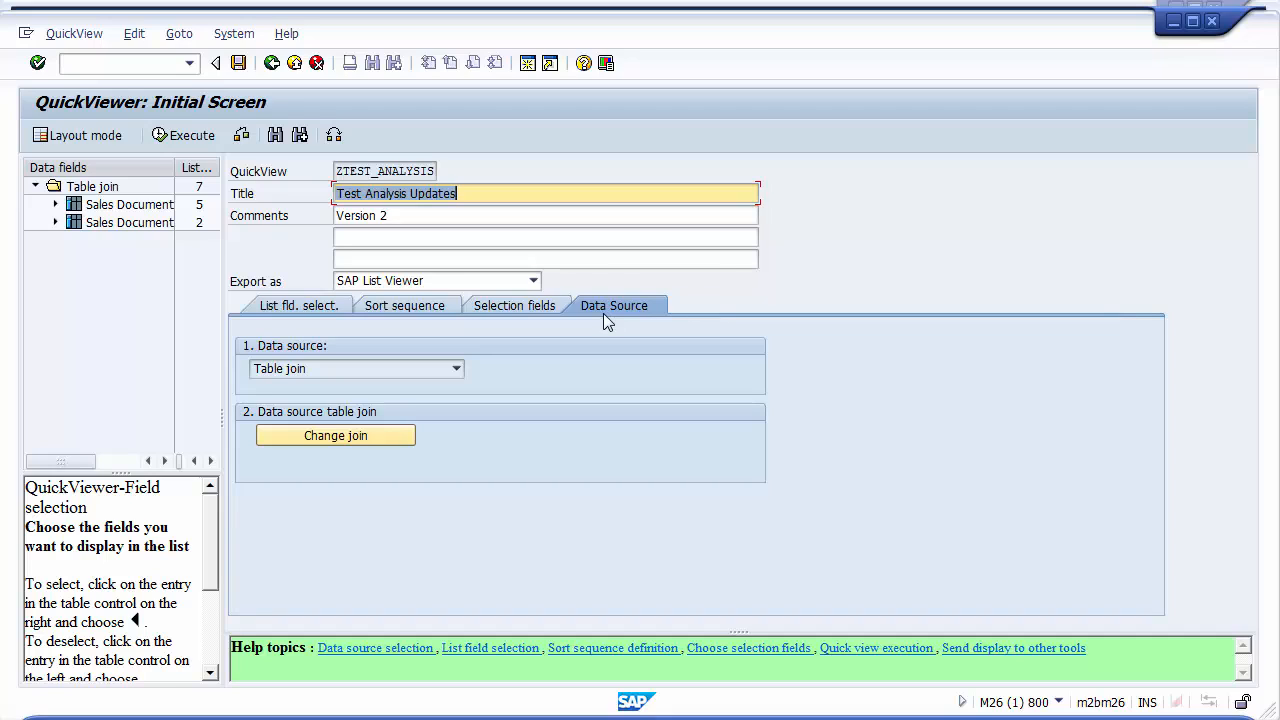
pyautogui.click(455, 369)
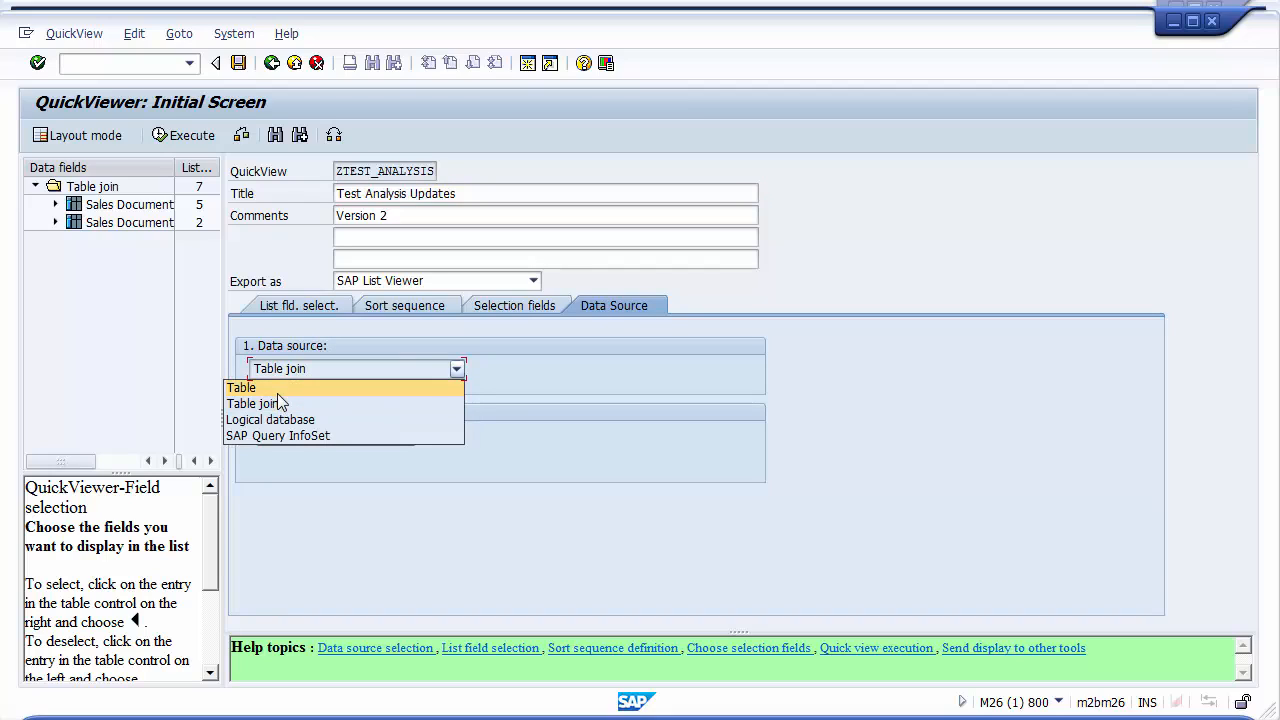
pyautogui.click(312, 372)
pyautogui.click(302, 376)
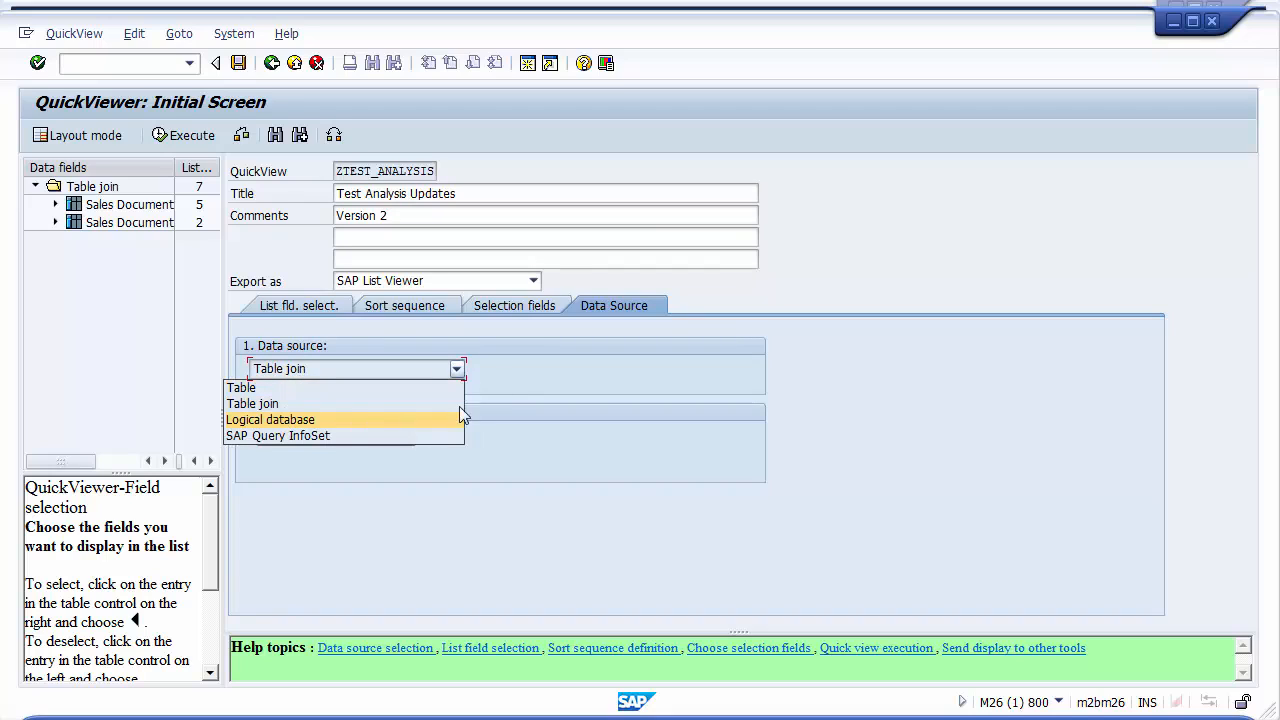
pyautogui.click(522, 375)
# Open the table join editor and insert the table VBAP
pyautogui.click(377, 432)
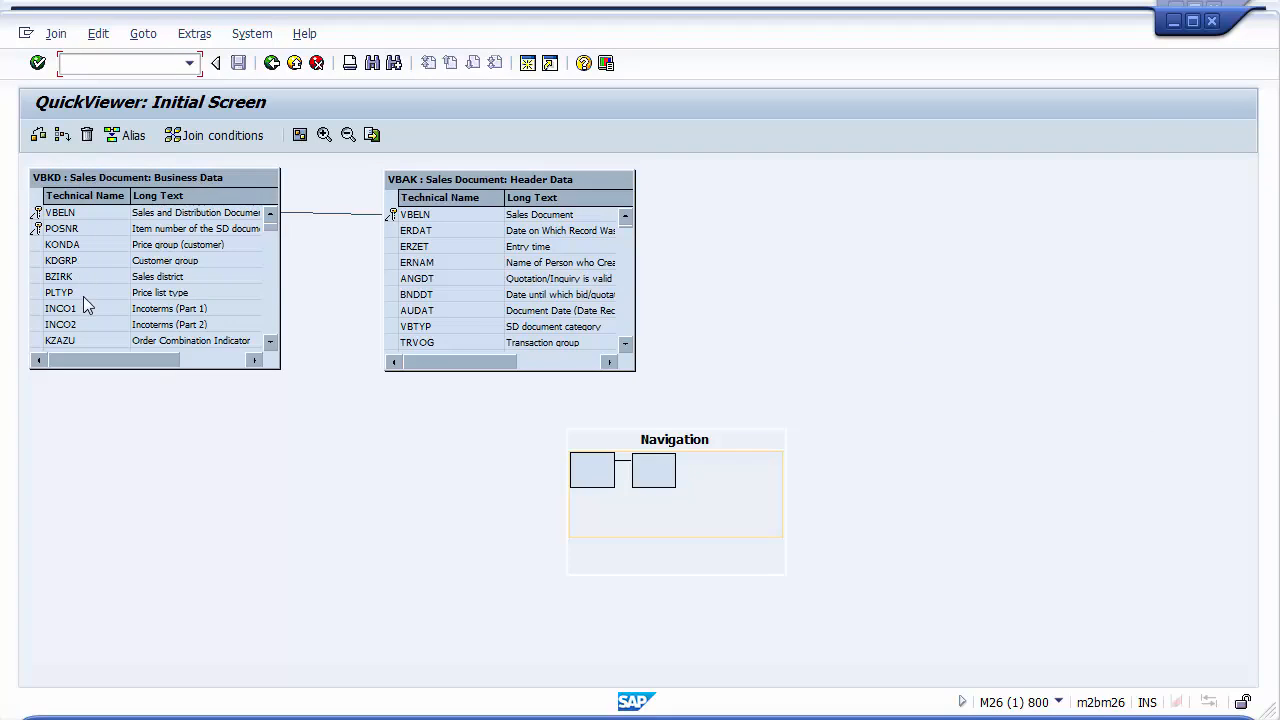
pyautogui.click(428, 187)
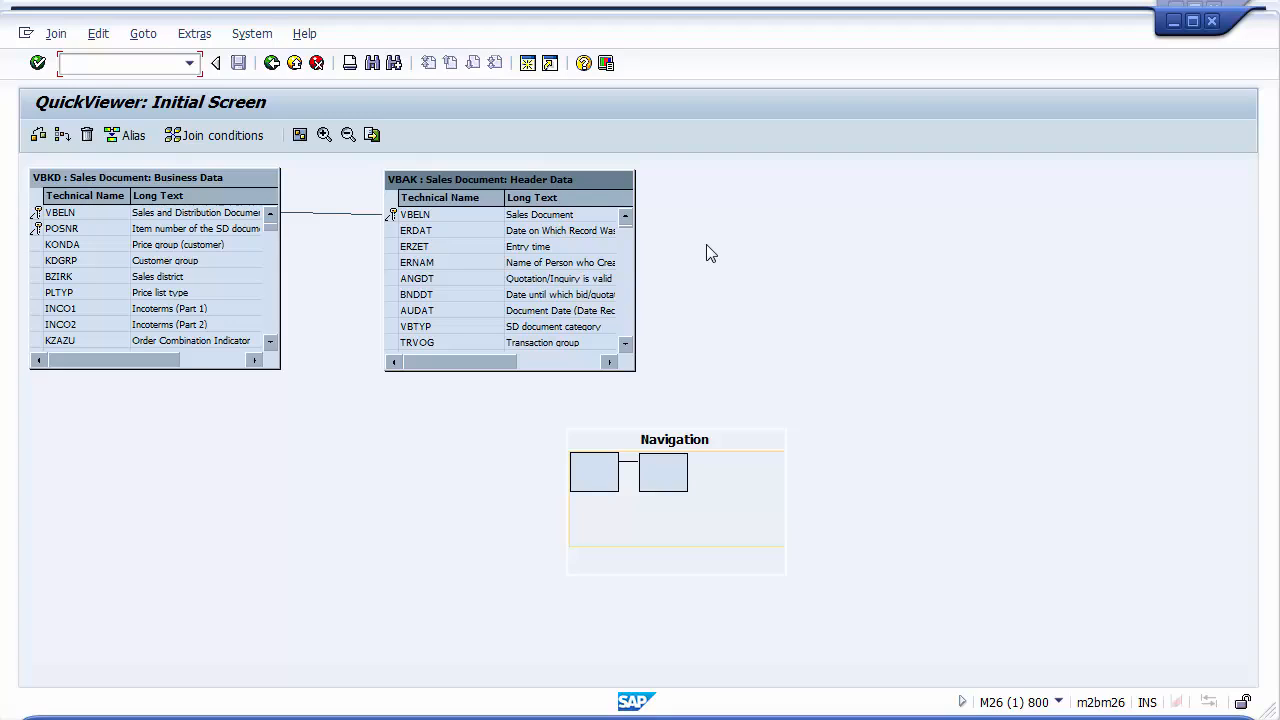
pyautogui.click(62, 136)
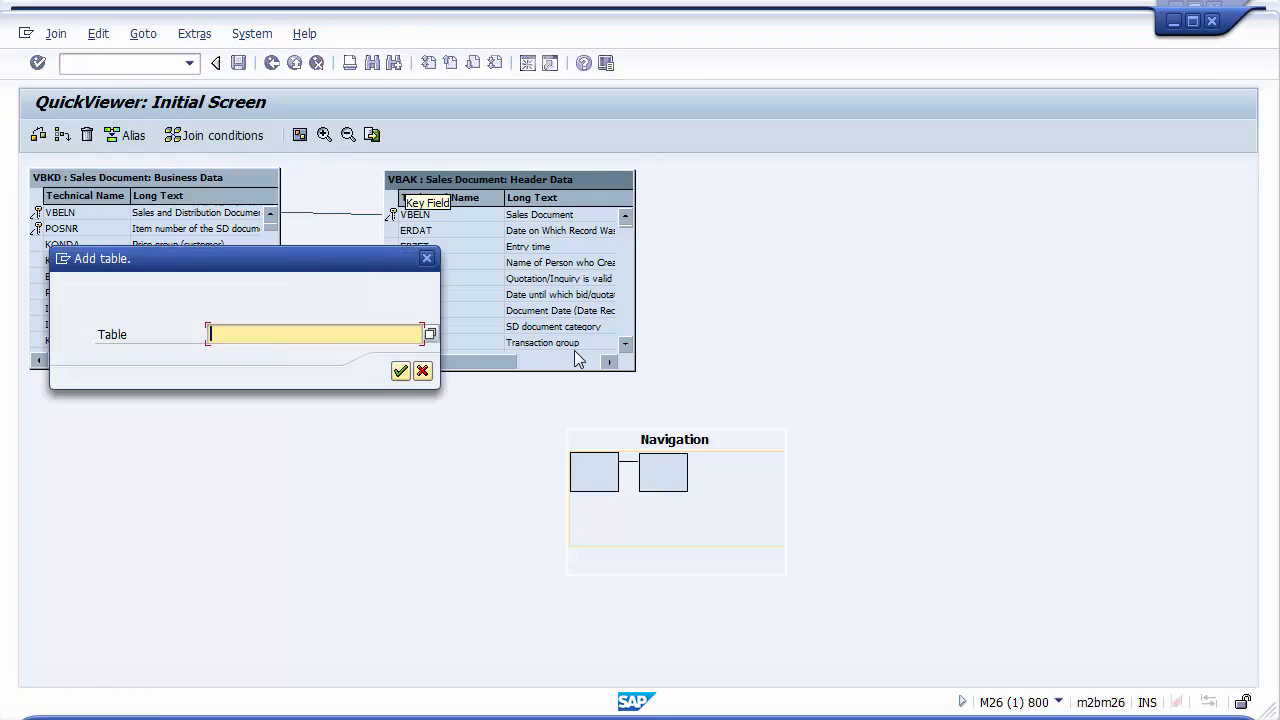
pyautogui.write('VBAP')
pyautogui.click(396, 372)
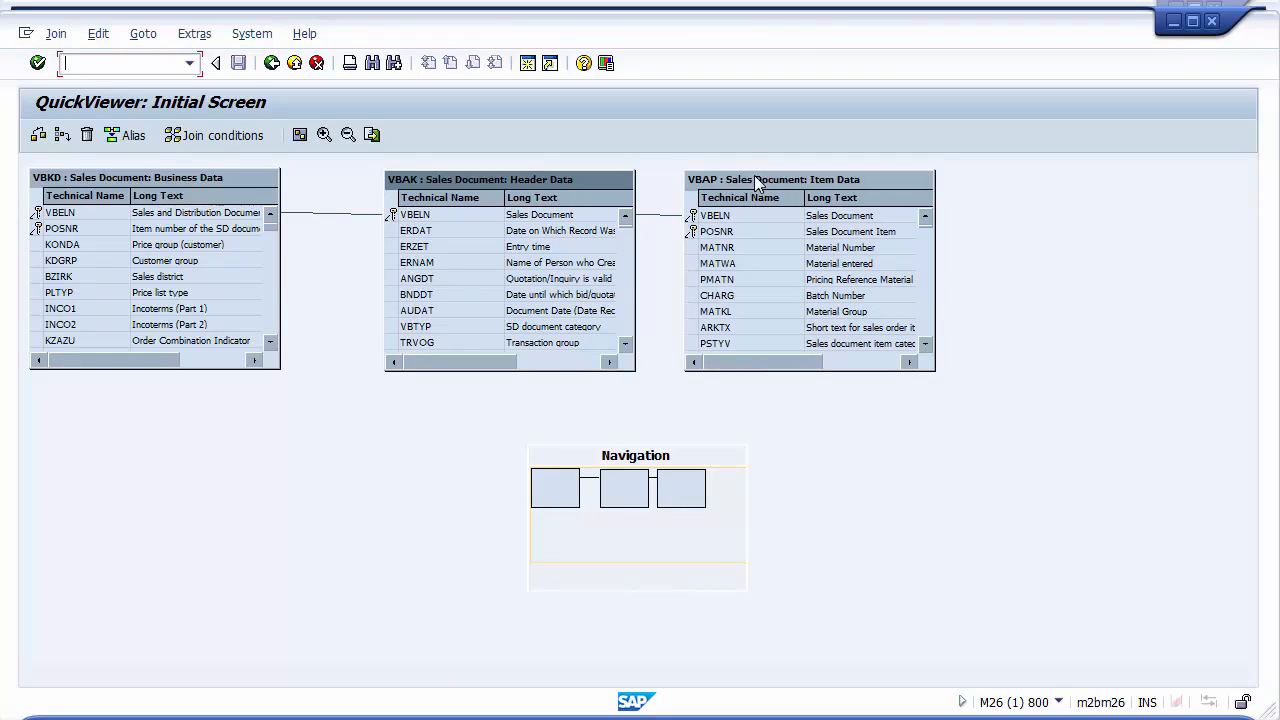
# Delete the automatic link between the VBAK and VBAP tables
pyautogui.moveTo(757, 183); pyautogui.dragTo(787, 187)
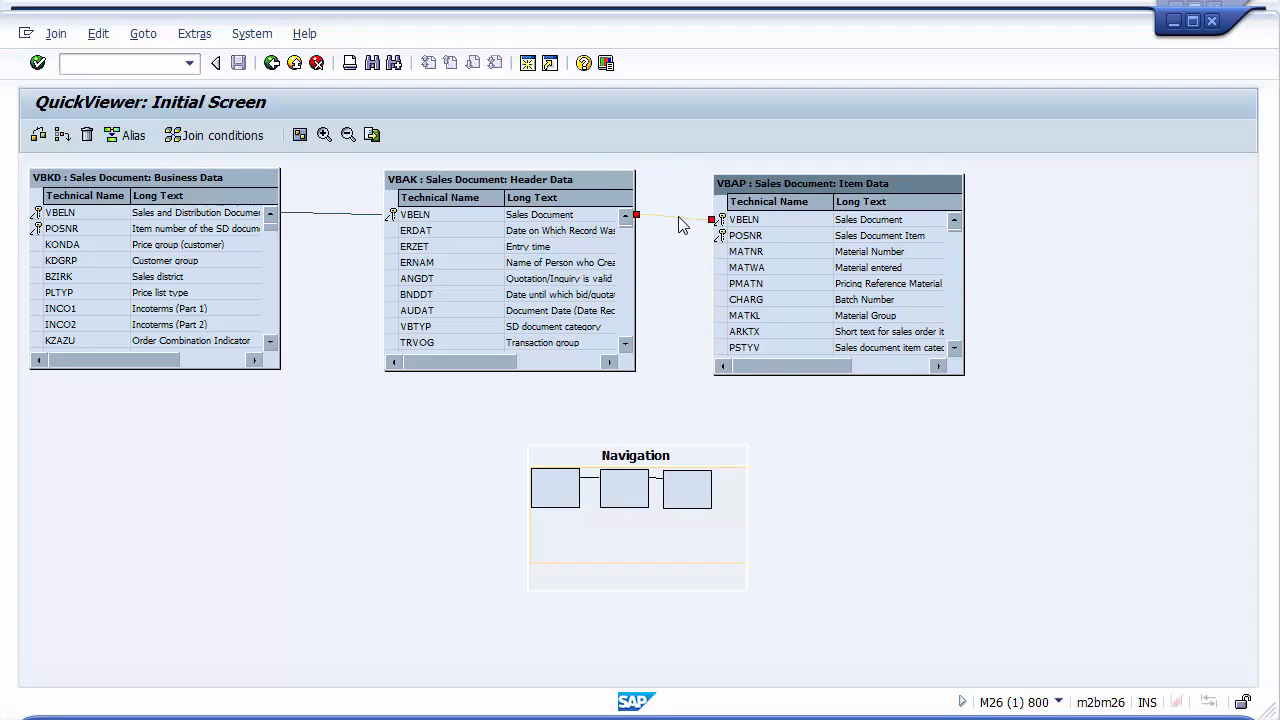
pyautogui.click(667, 218)
pyautogui.rightClick(674, 226)
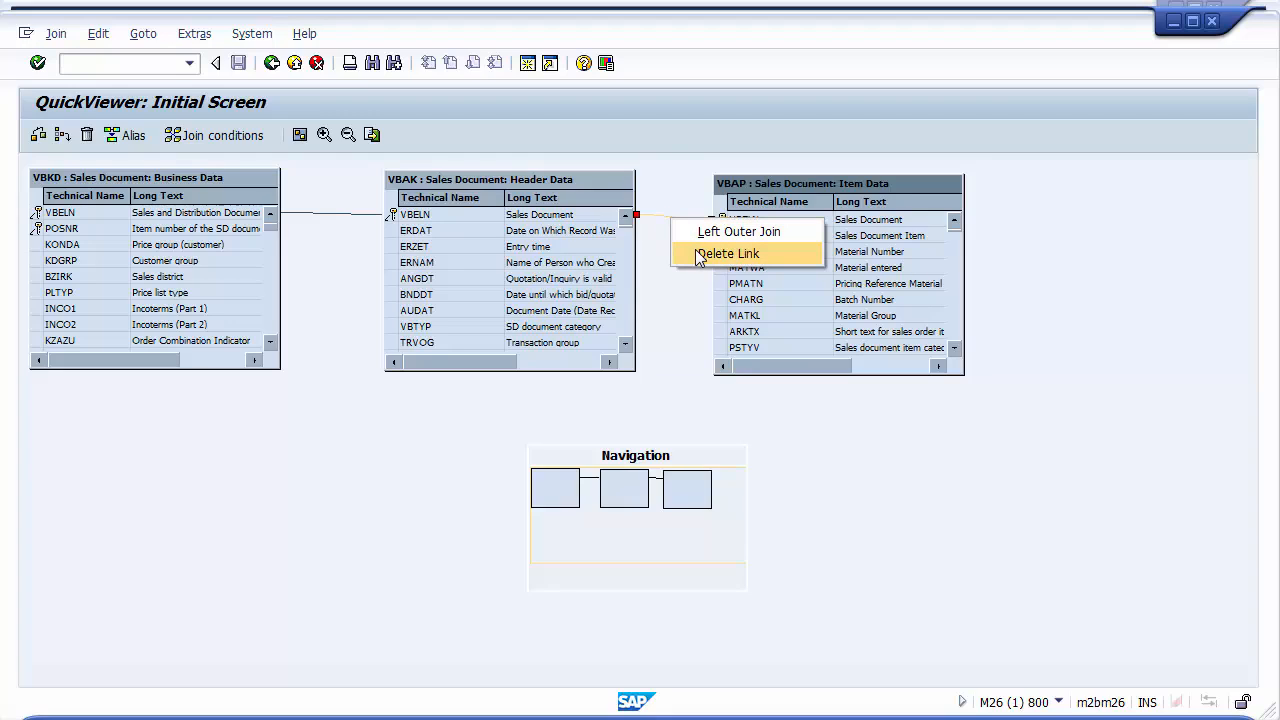
pyautogui.click(700, 255)
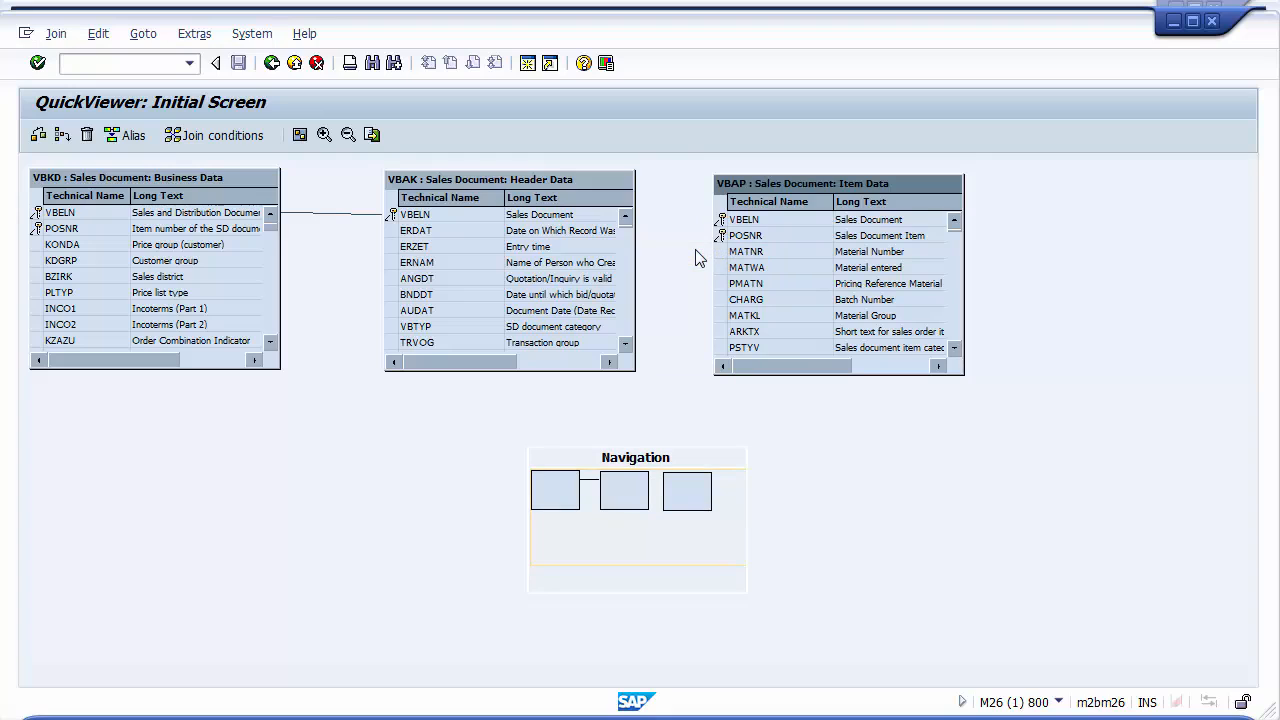
# Move the VBAP table below VBKD and link VBKD's VBELN field to VBAP's VBELN
pyautogui.moveTo(760, 190); pyautogui.dragTo(153, 432)
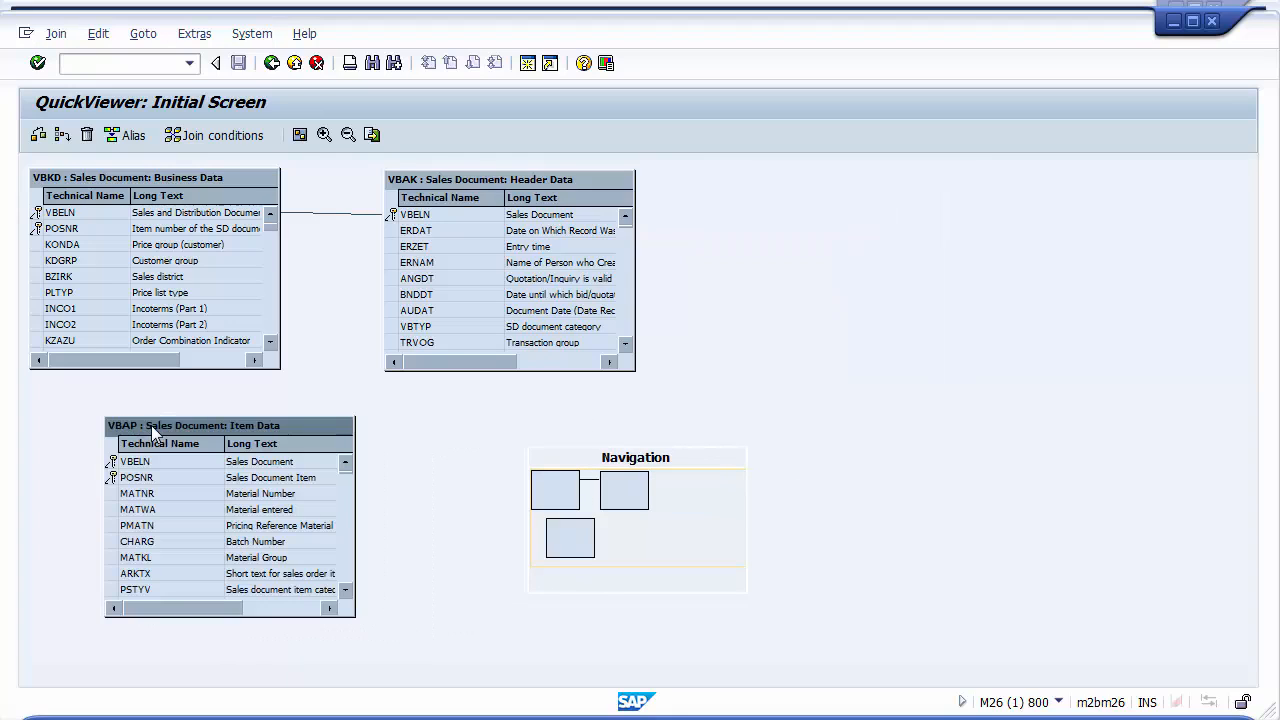
pyautogui.click(79, 214)
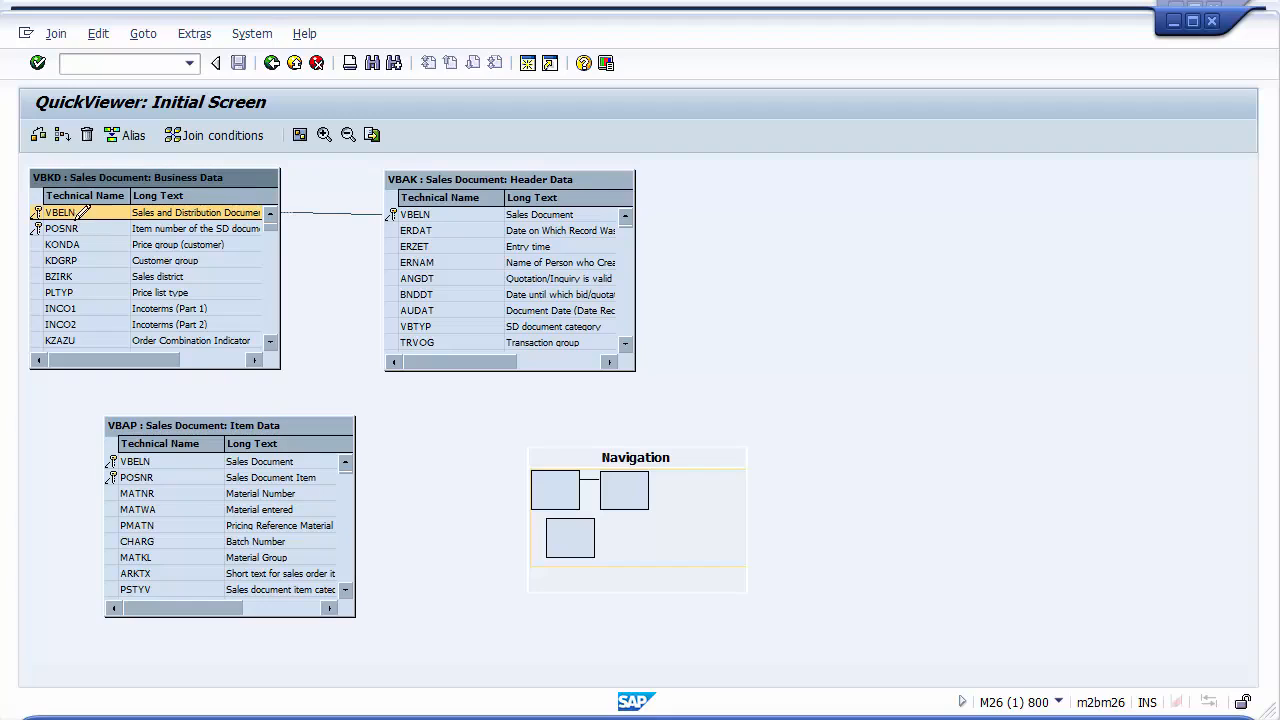
pyautogui.moveTo(79, 213); pyautogui.dragTo(116, 455)
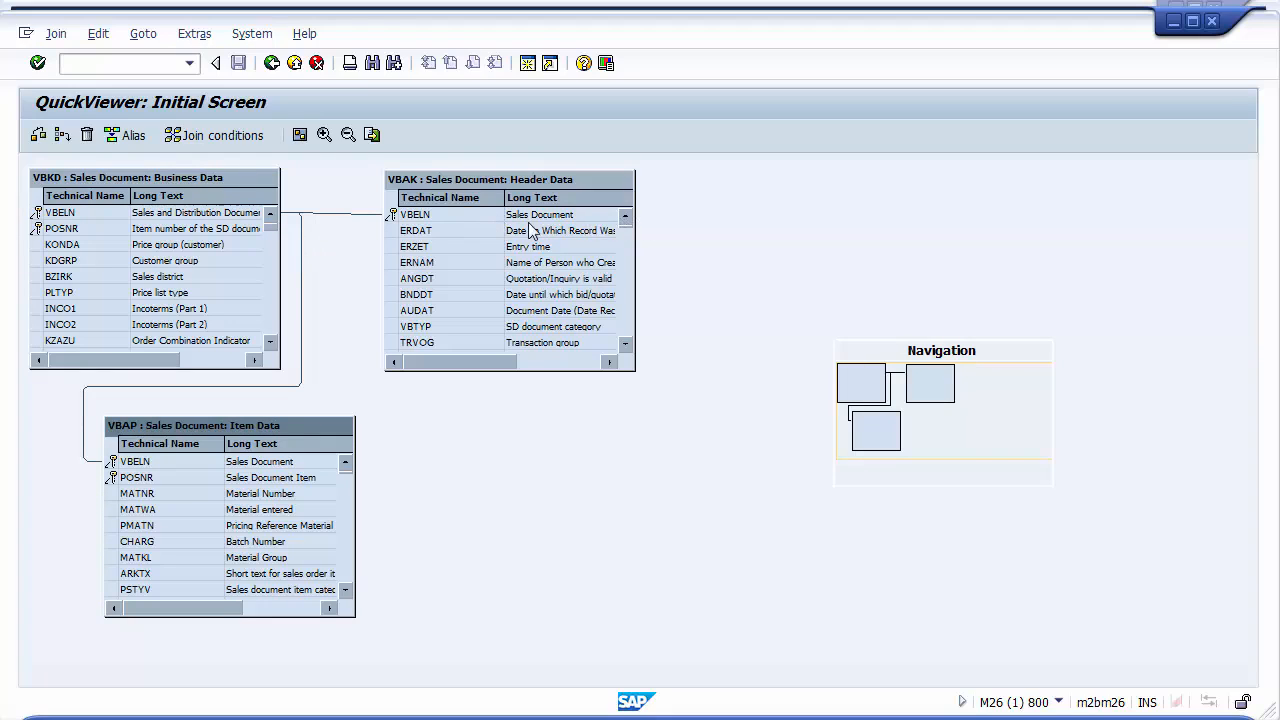
# Reposition the VBAP table in the join and return to the QuickView definition
pyautogui.click(302, 238)
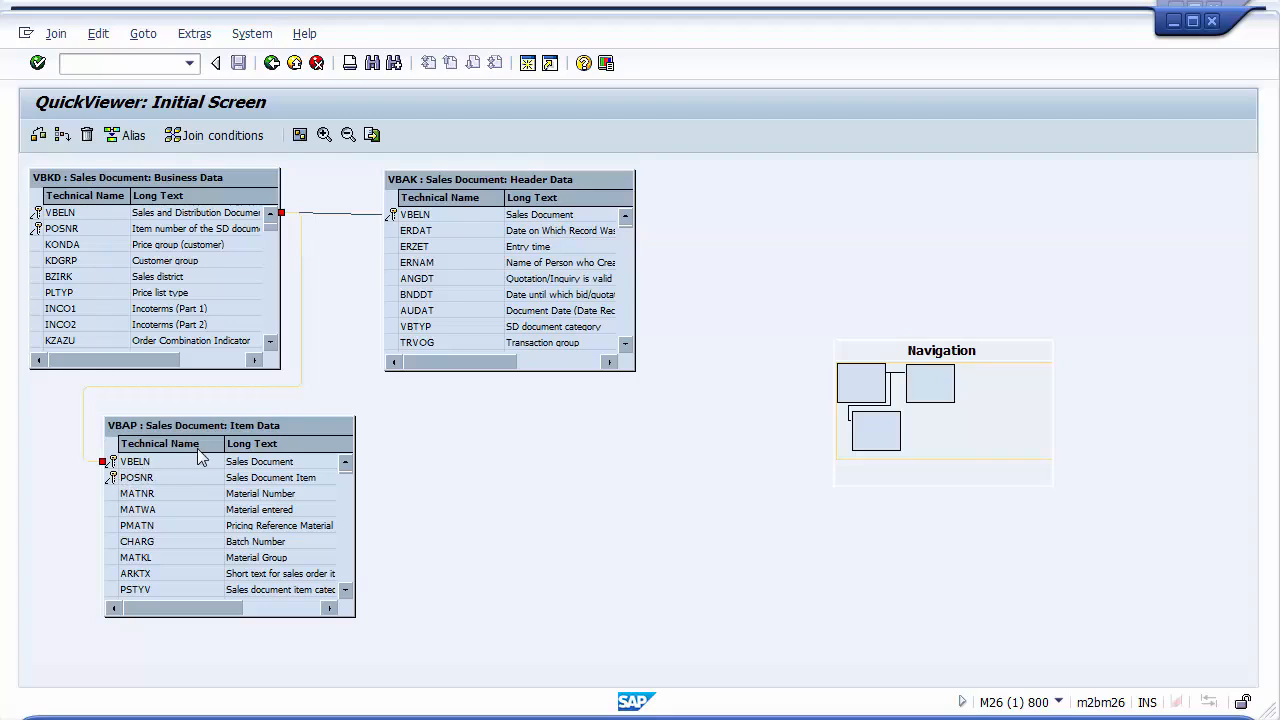
pyautogui.moveTo(255, 434); pyautogui.dragTo(476, 424)
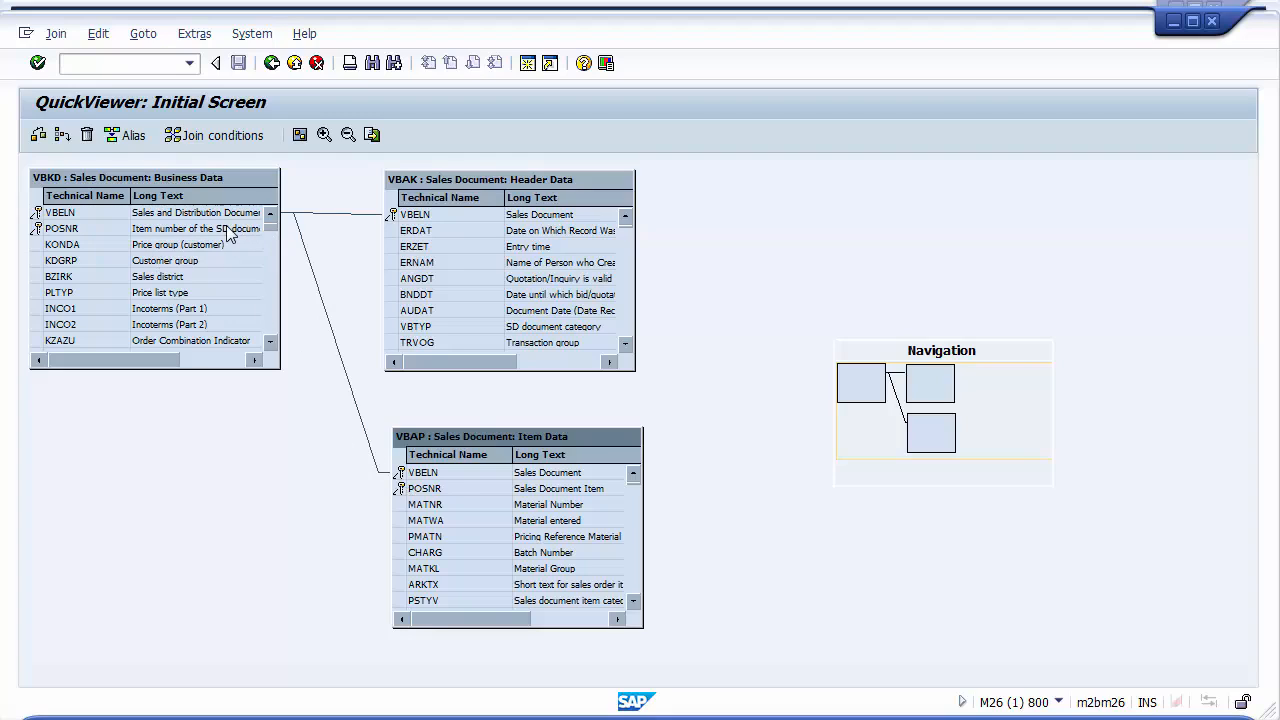
pyautogui.click(338, 355)
pyautogui.click(103, 294)
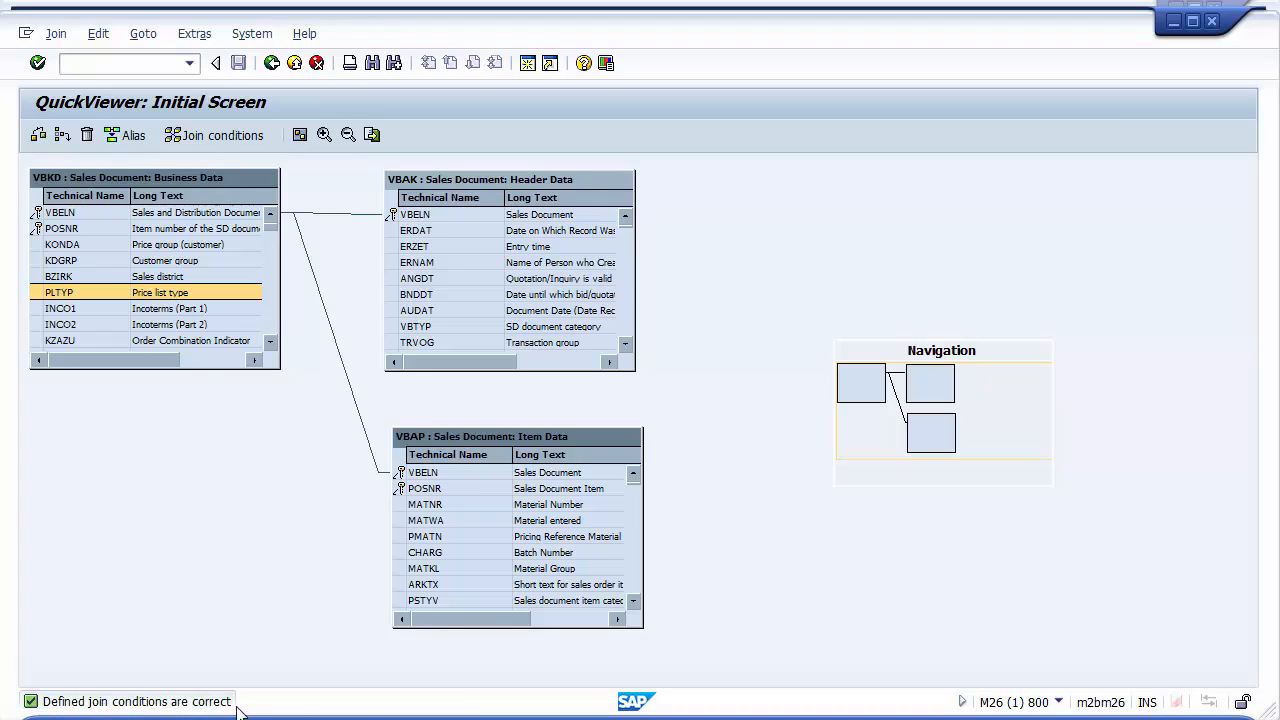
pyautogui.click(271, 63)
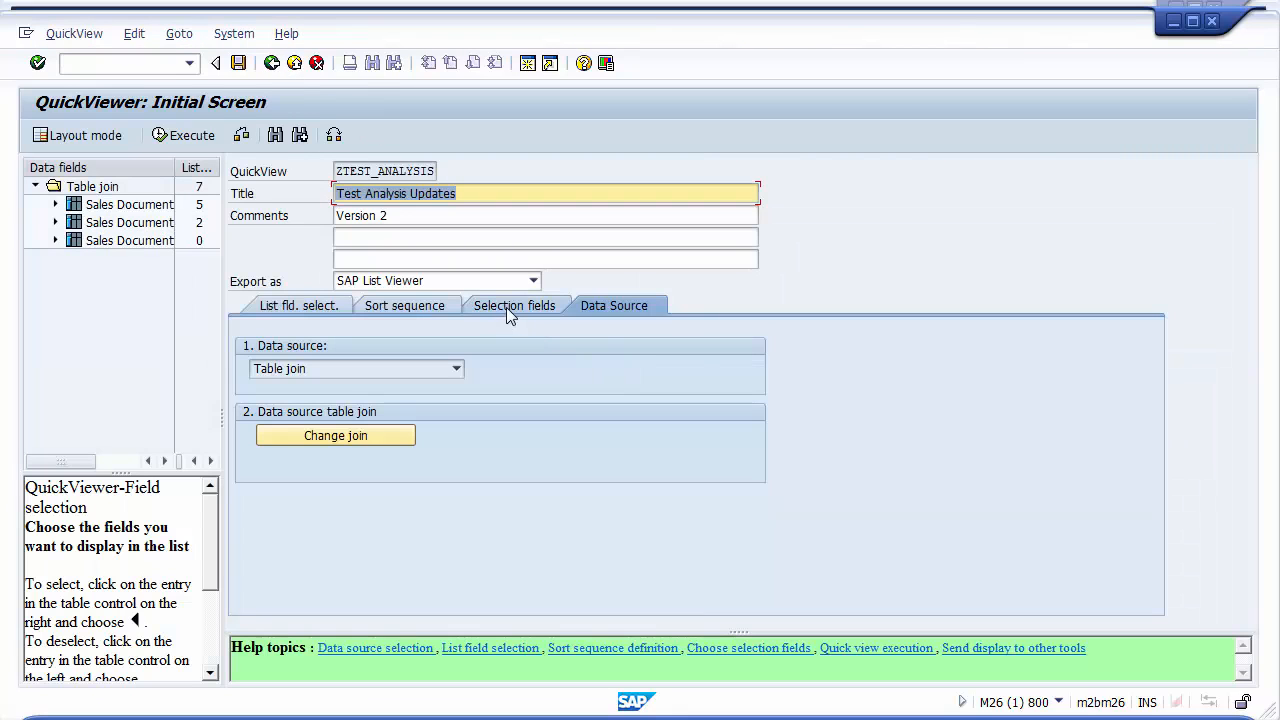
# Search the possible selection fields for Material and add Material Number to the selection fields
pyautogui.click(503, 304)
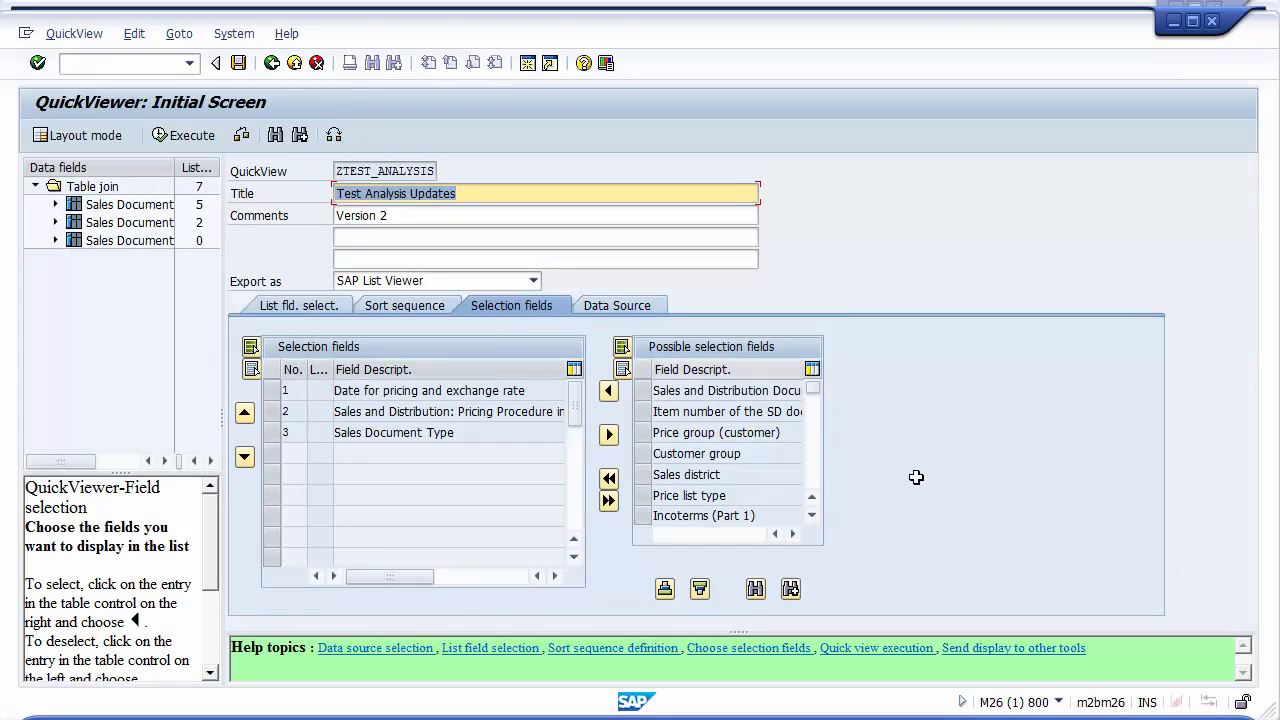
pyautogui.click(755, 590)
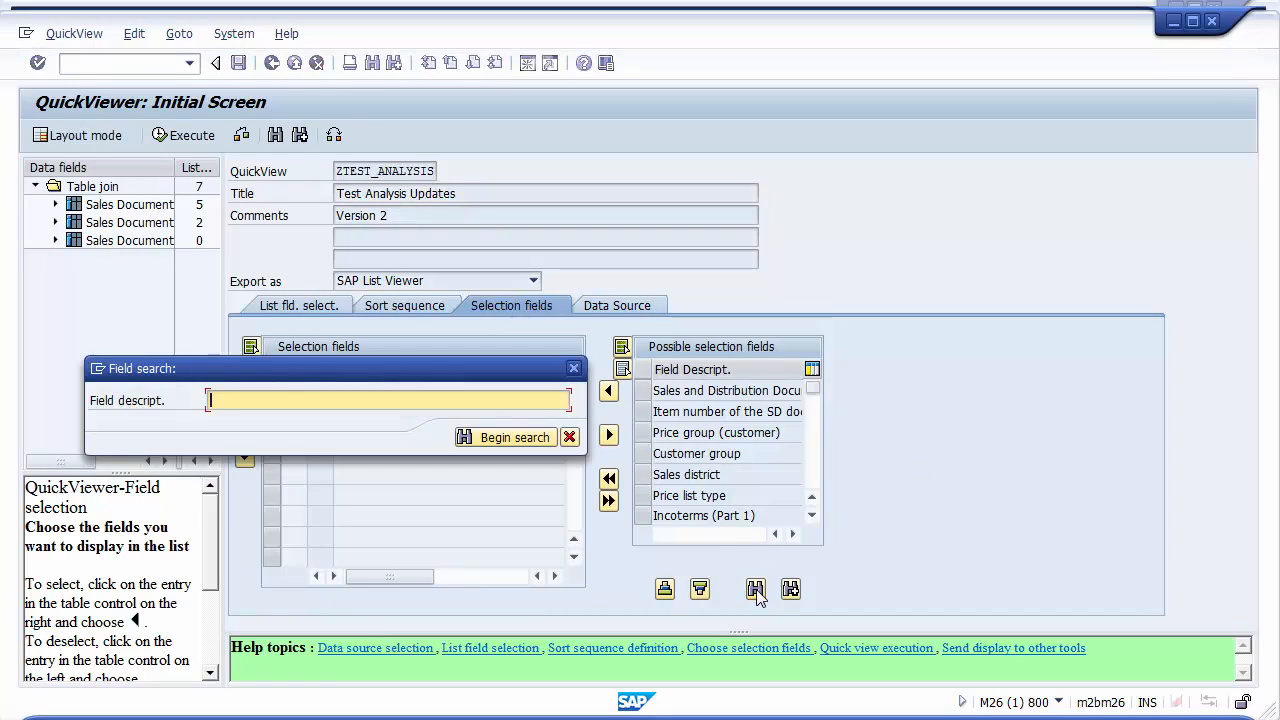
pyautogui.write('Materia')
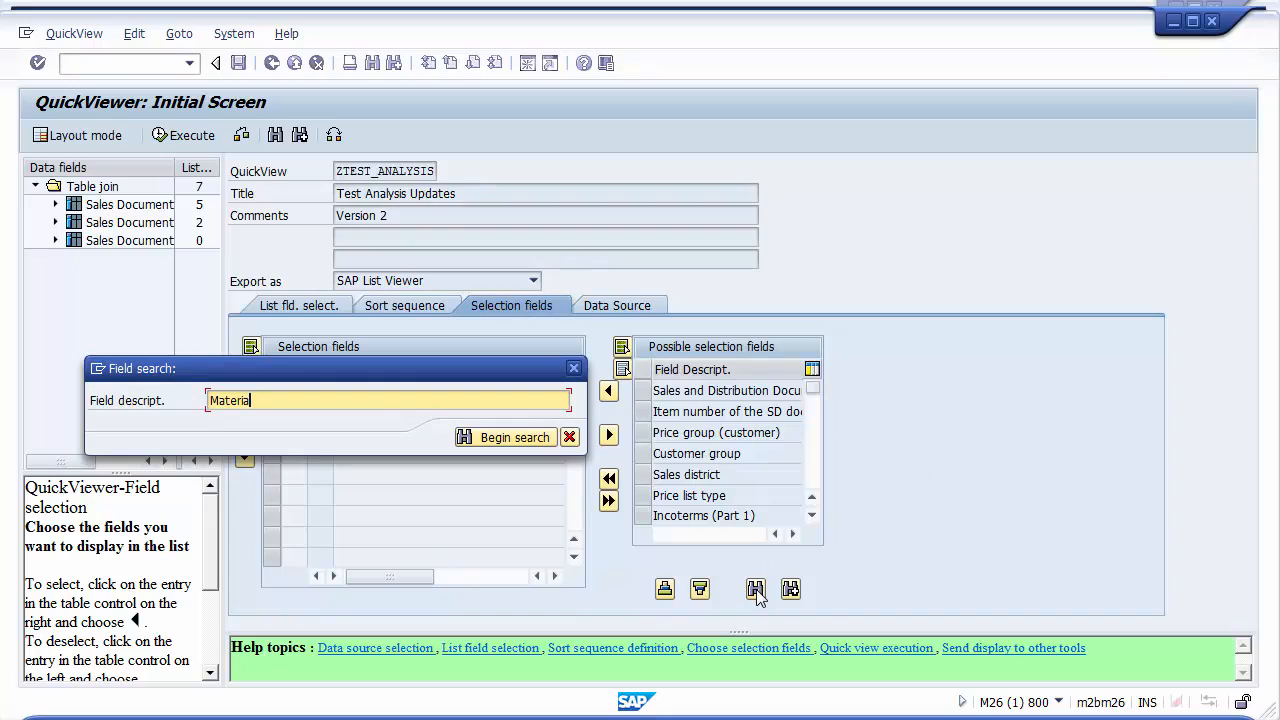
pyautogui.write('l')
pyautogui.press('Return')
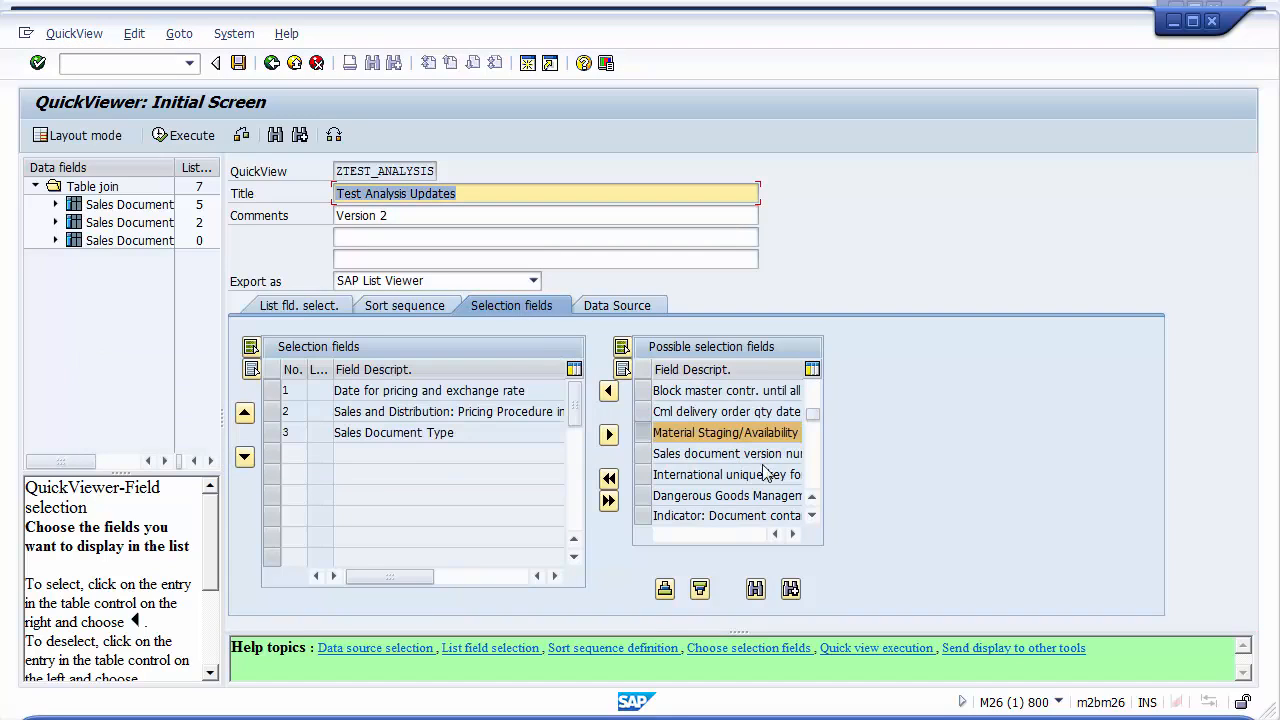
pyautogui.click(790, 589)
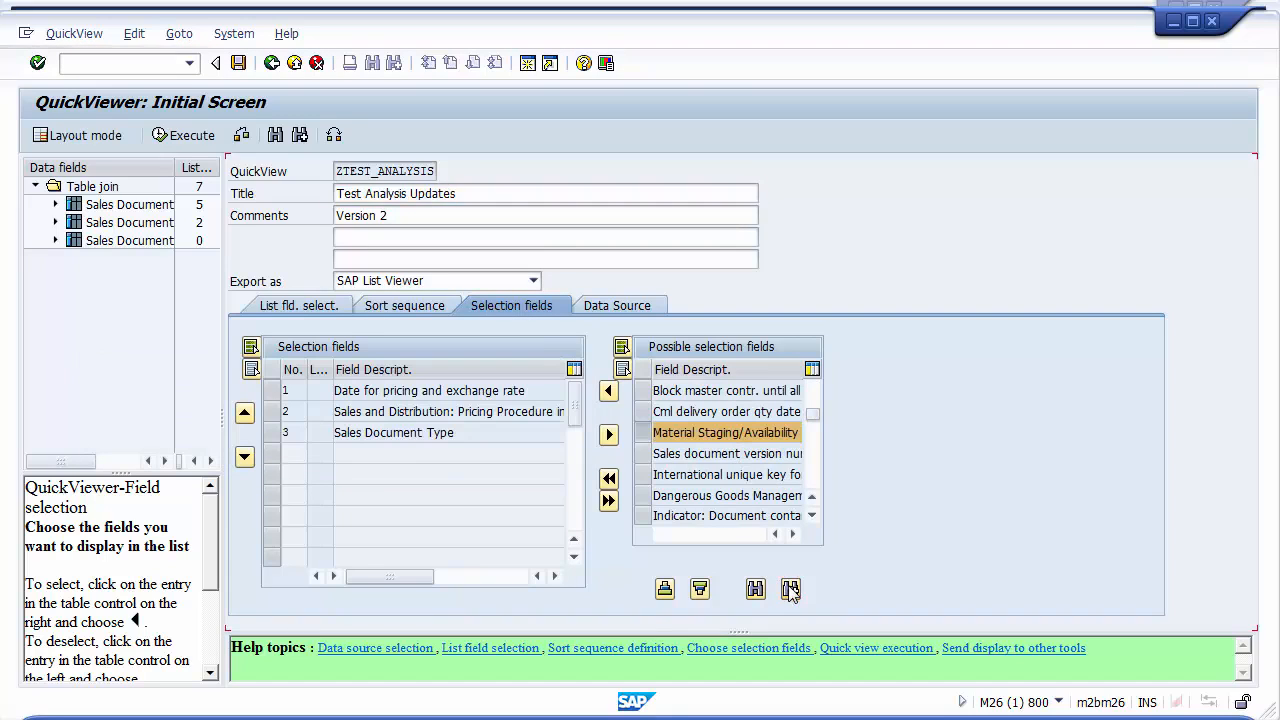
pyautogui.click(790, 589)
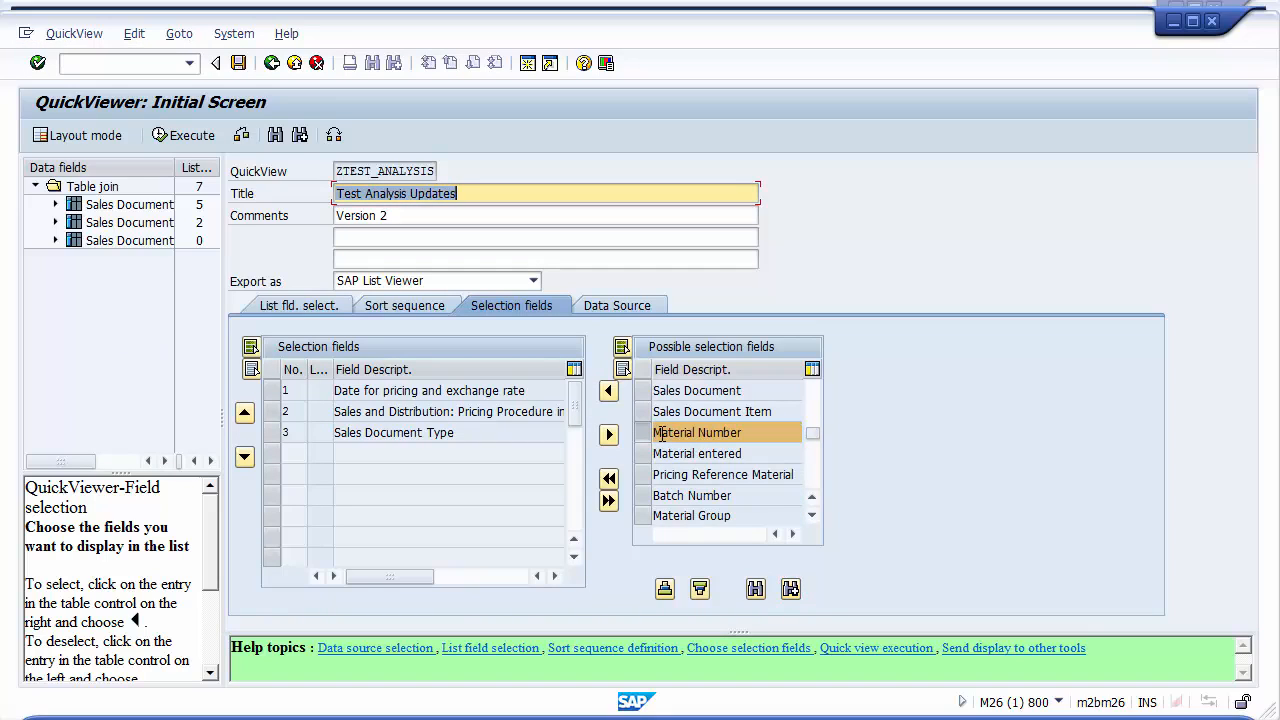
pyautogui.click(609, 434)
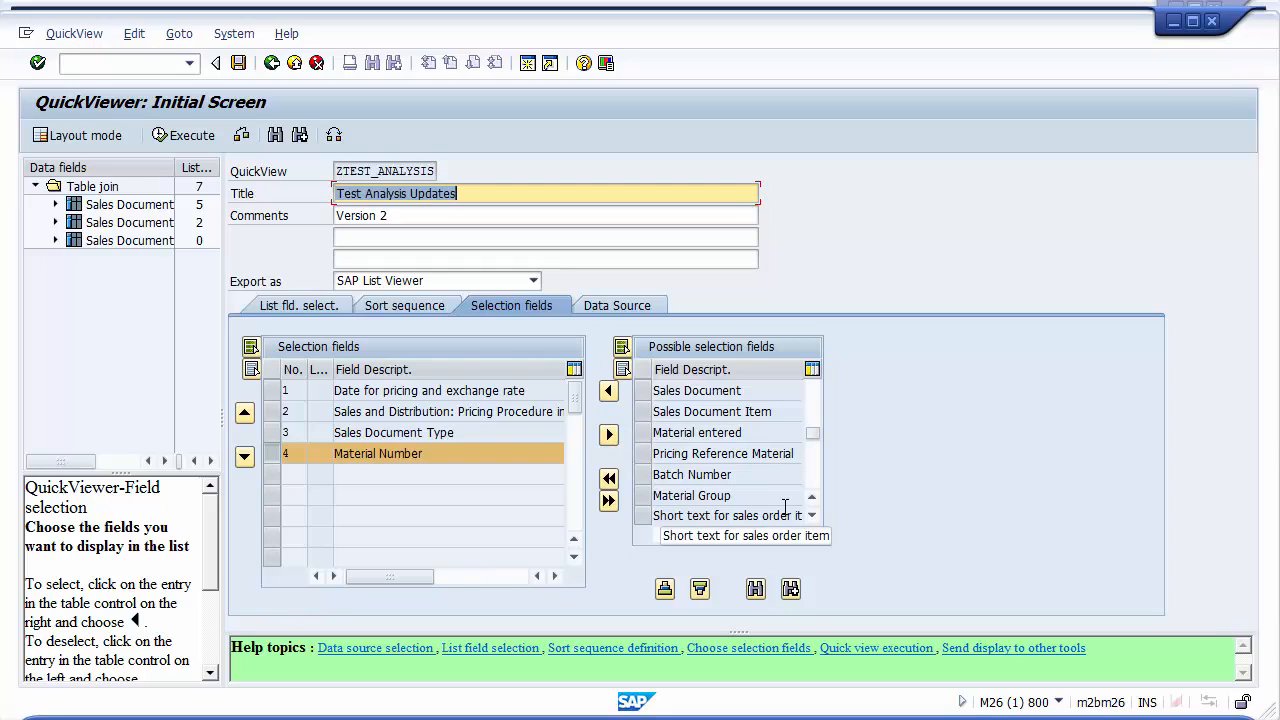
# Search the possible selection fields for Item and add Sales document item category to the selection fields
pyautogui.click(755, 589)
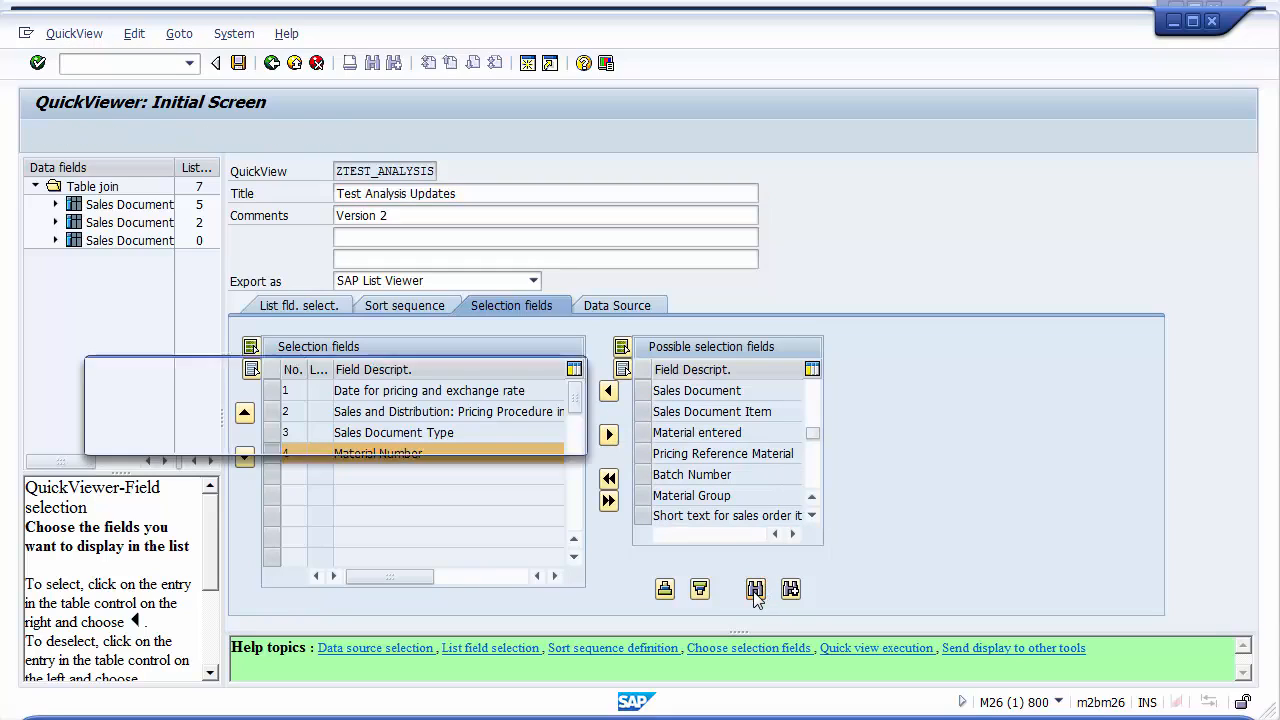
pyautogui.write('Item Cat')
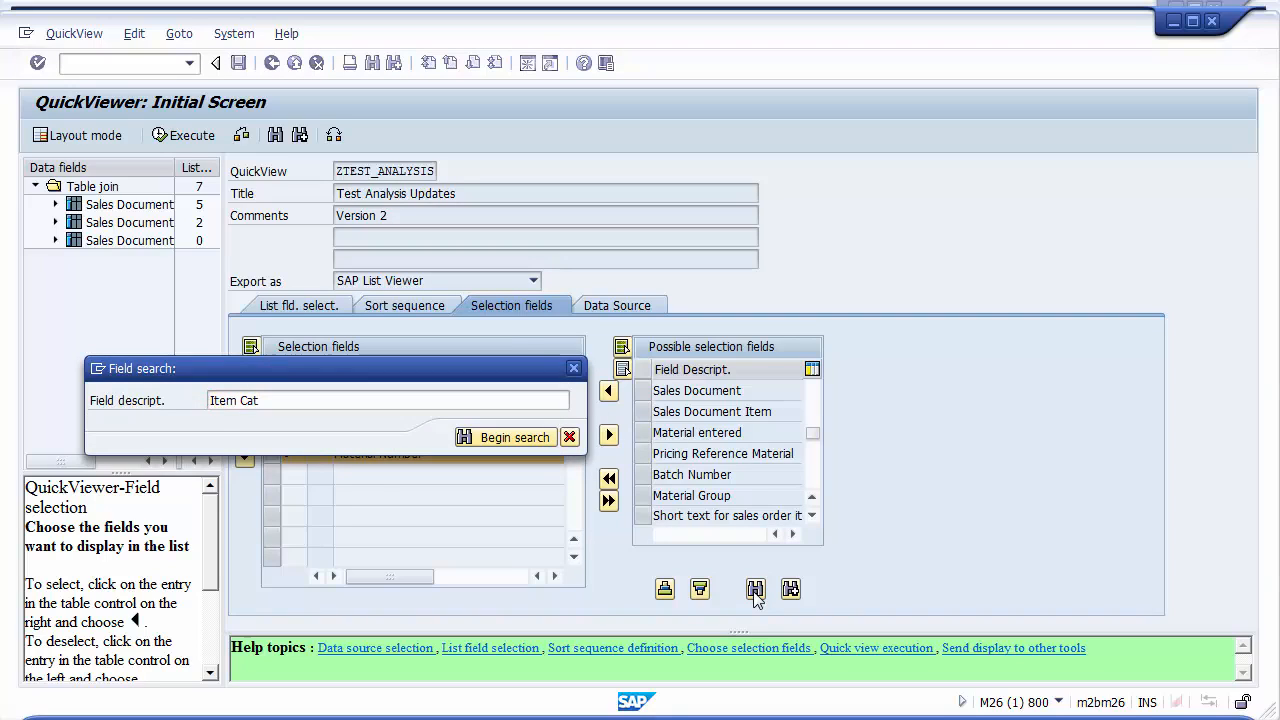
pyautogui.press('Return')
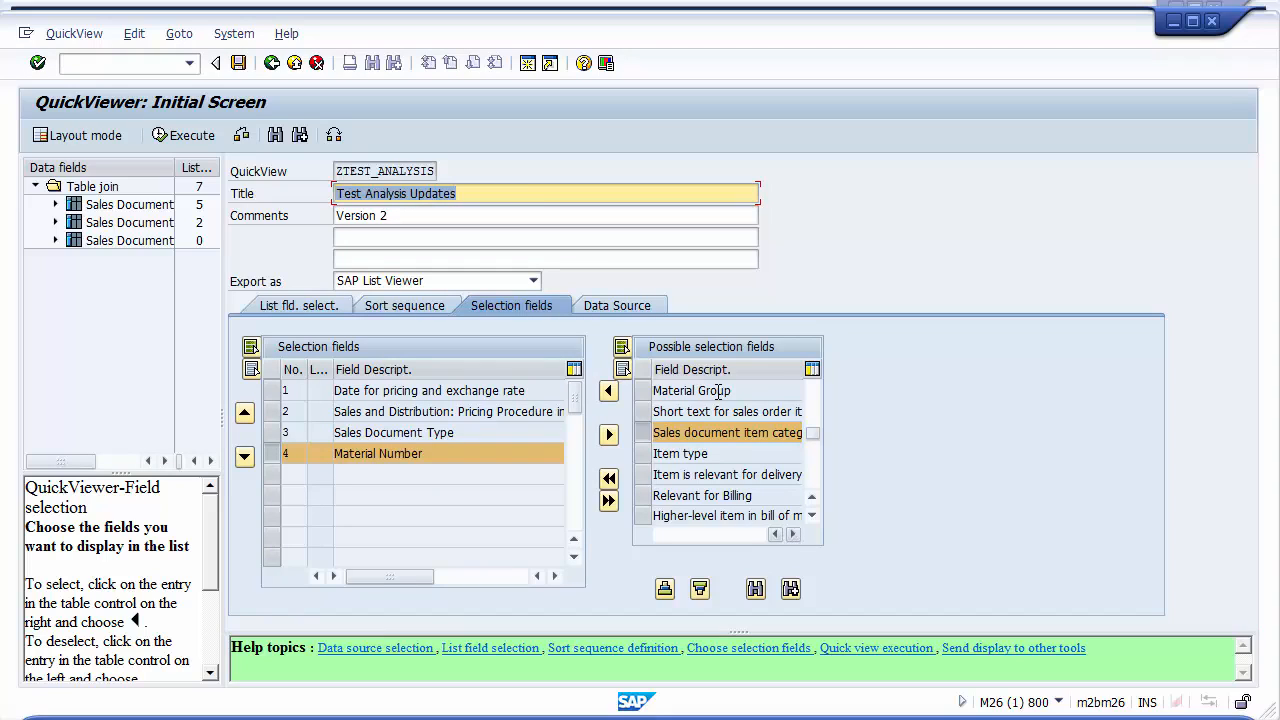
pyautogui.click(608, 390)
pyautogui.click(428, 475)
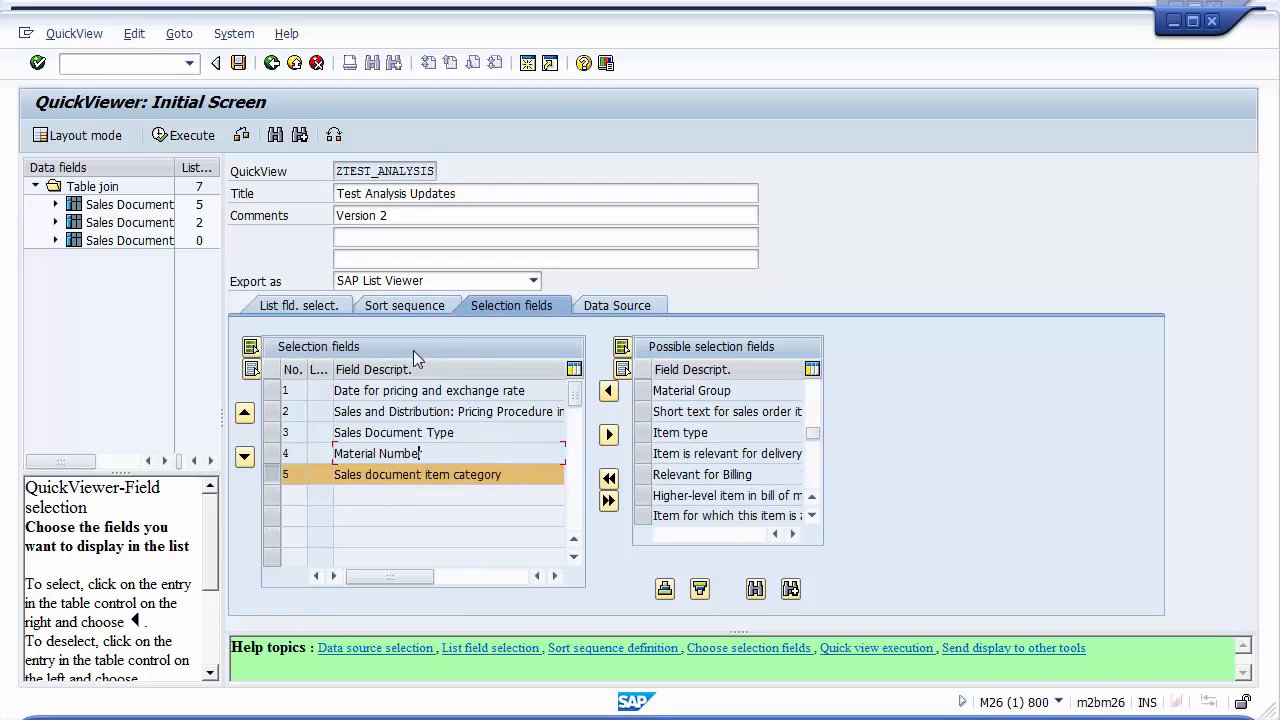
# Add Item number of the SD document as the second field in the sort sequence
pyautogui.click(398, 310)
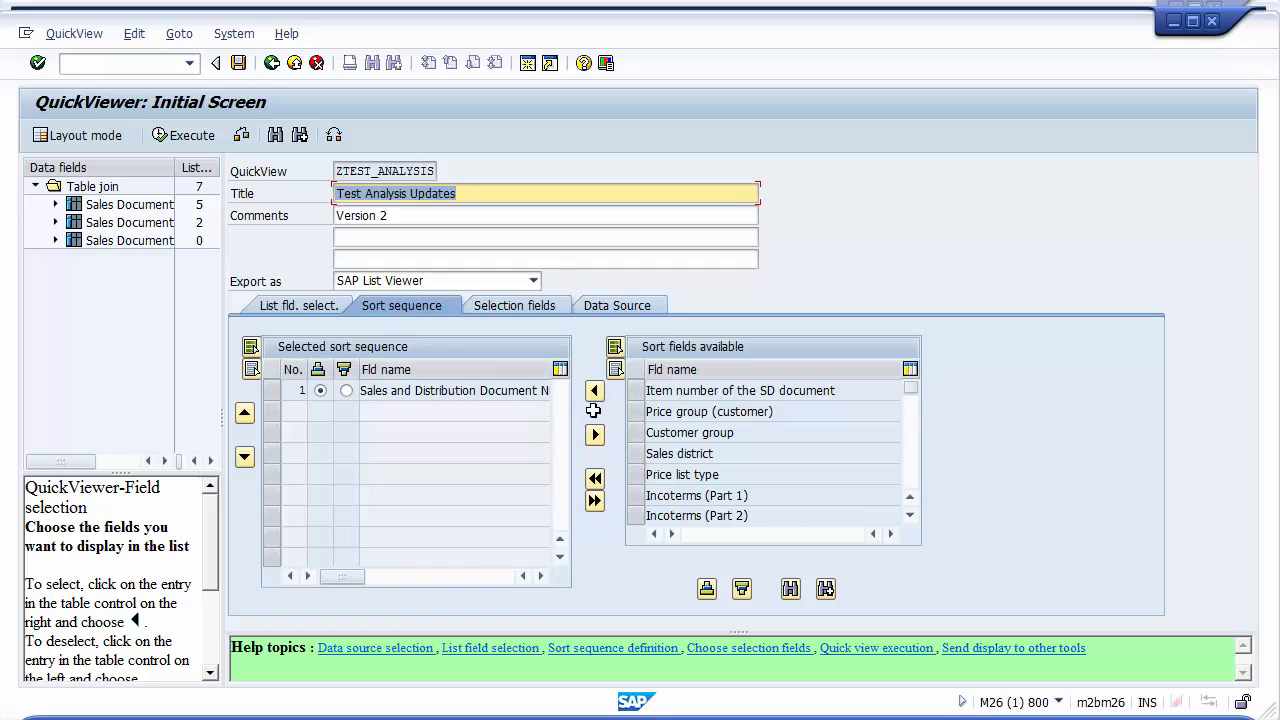
pyautogui.click(648, 391)
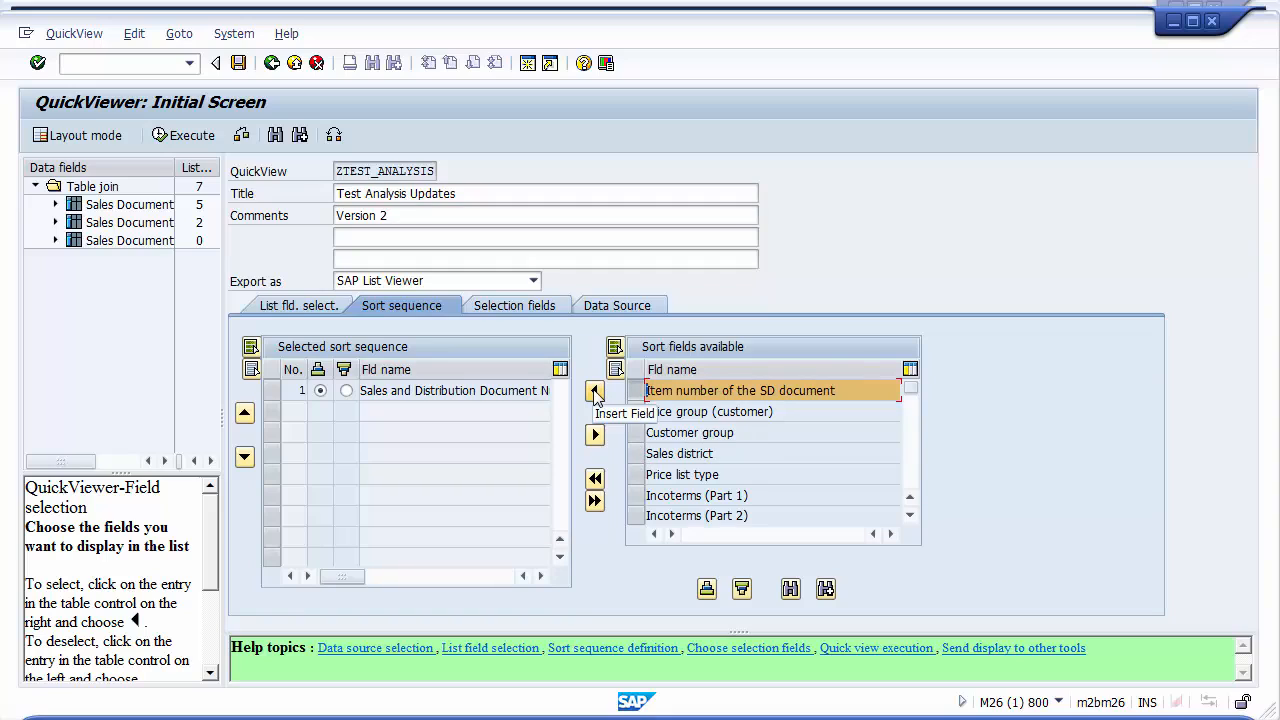
pyautogui.click(595, 393)
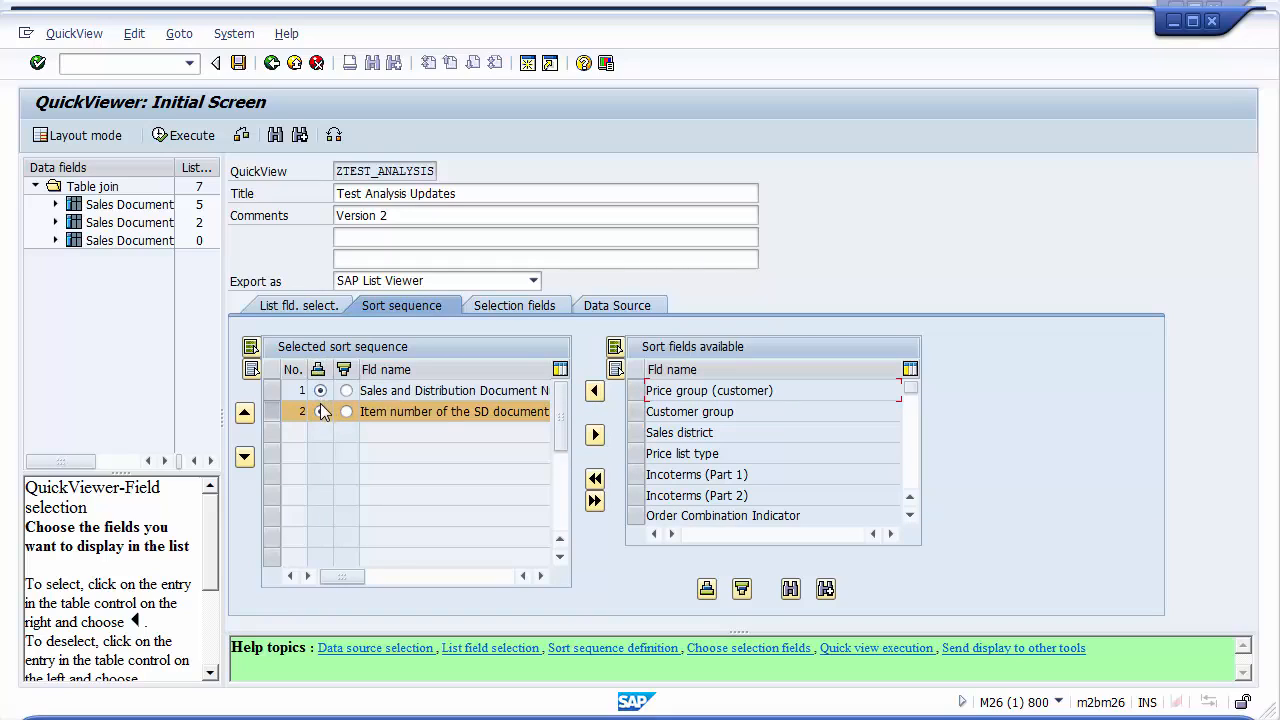
# Search the available list fields for Material and add Material Number to the fields in the list
pyautogui.click(304, 310)
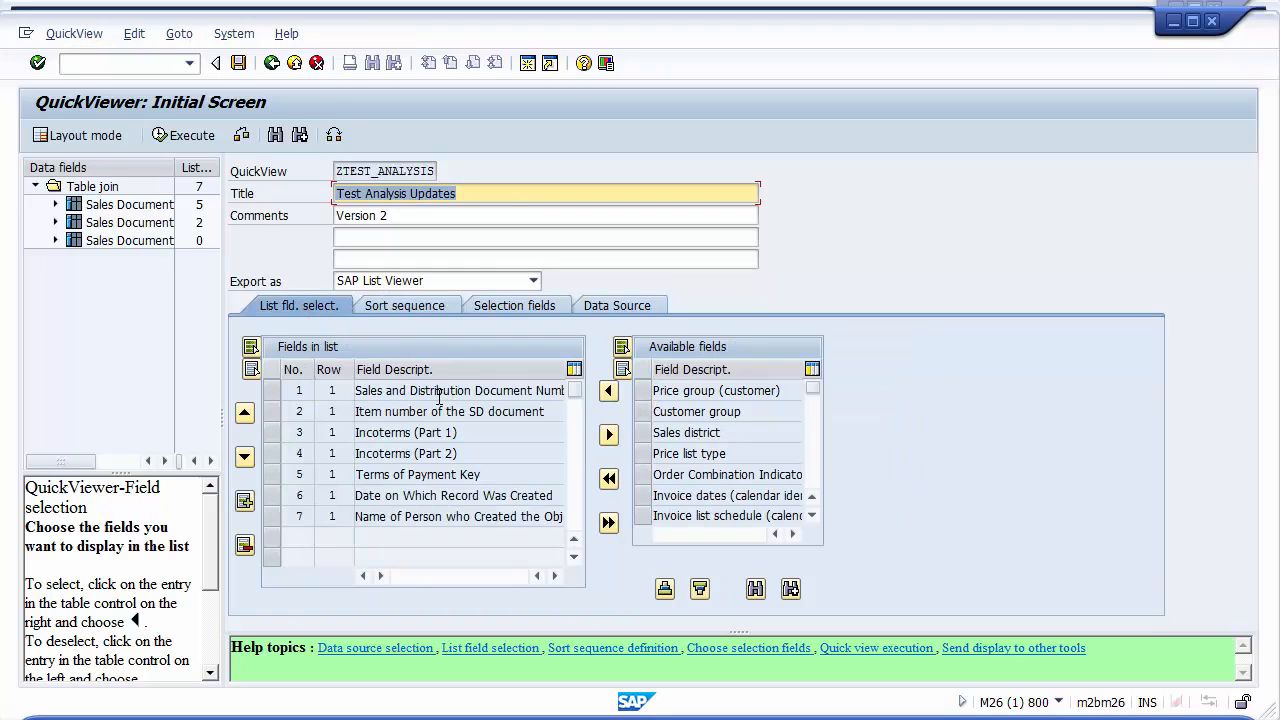
pyautogui.click(436, 393)
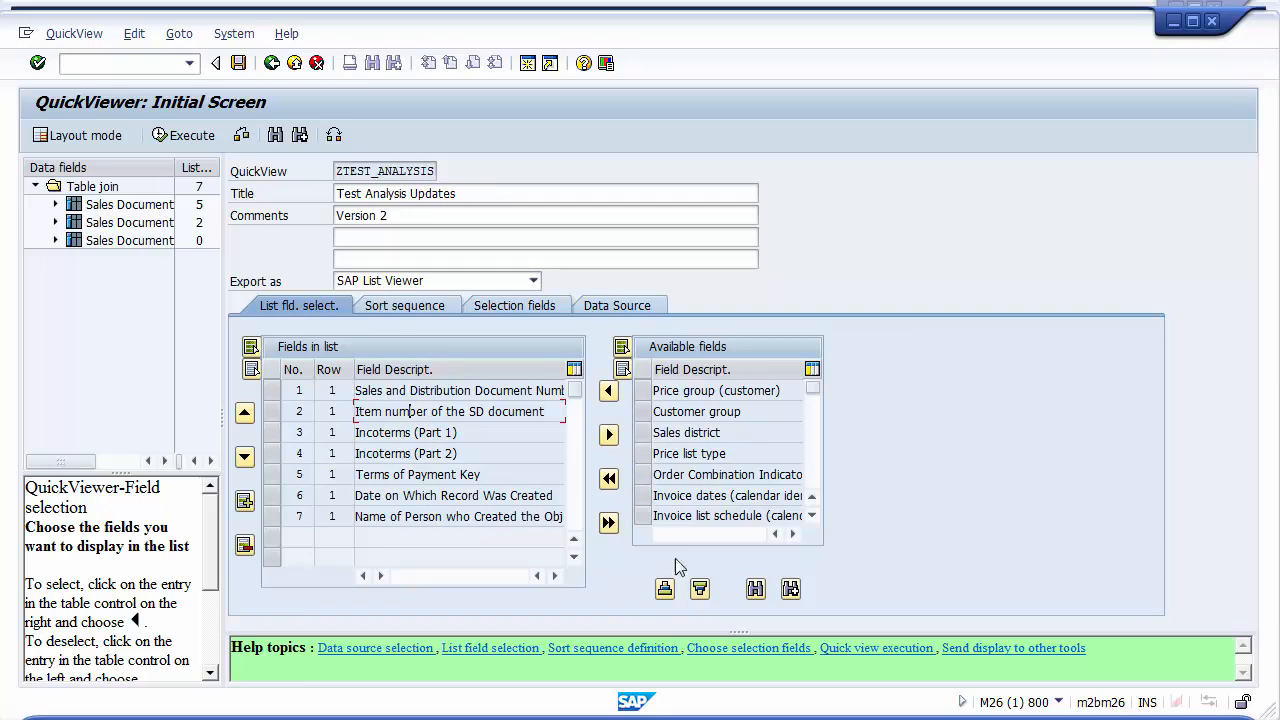
pyautogui.click(755, 589)
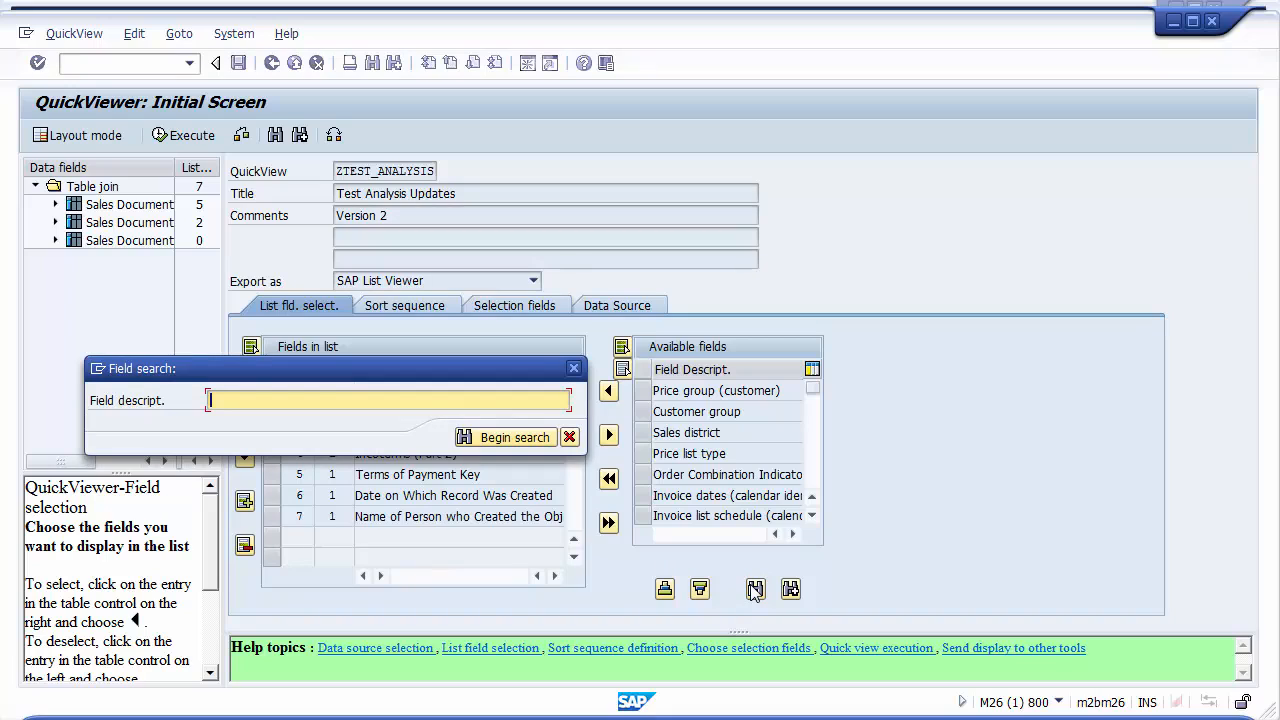
pyautogui.write('Material')
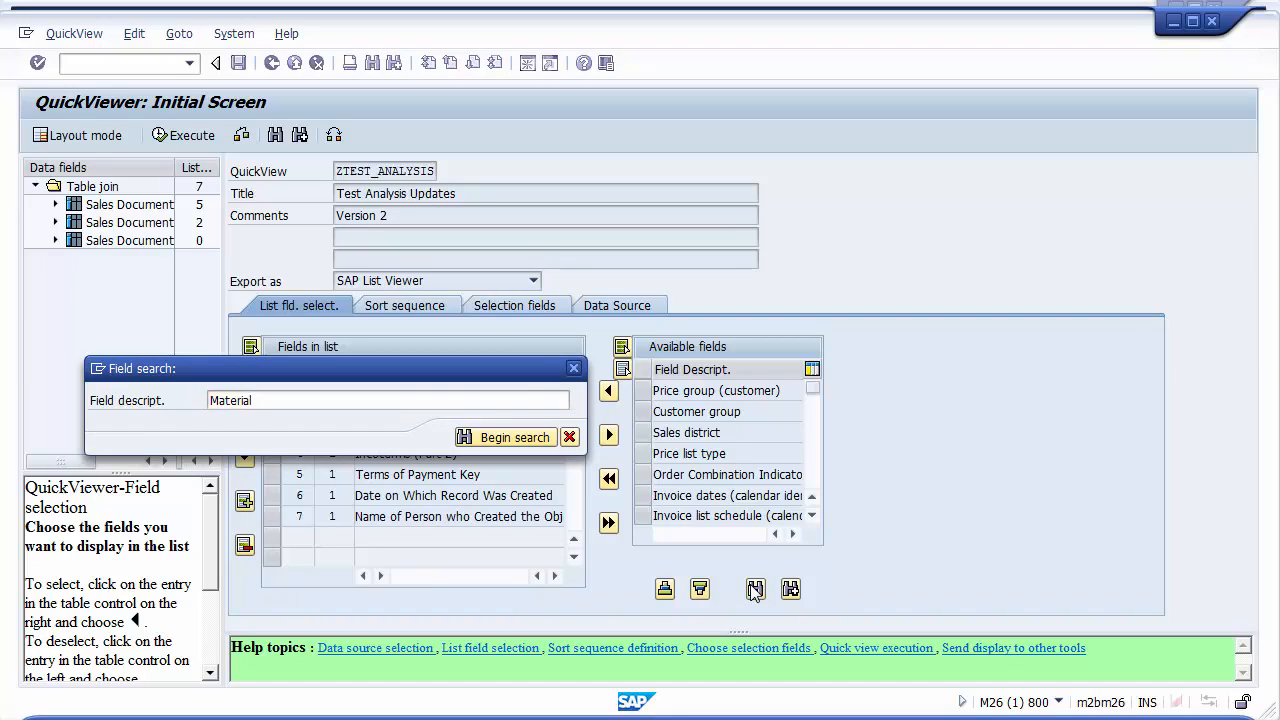
pyautogui.press('Return')
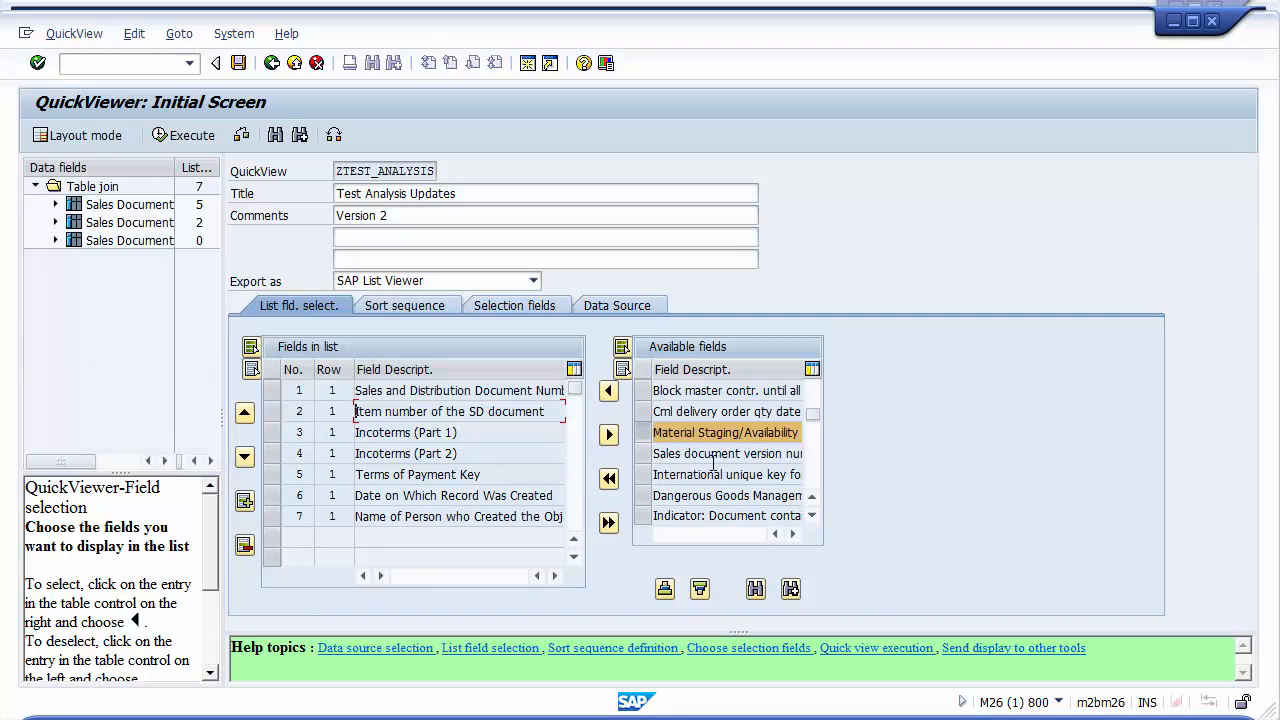
pyautogui.click(790, 590)
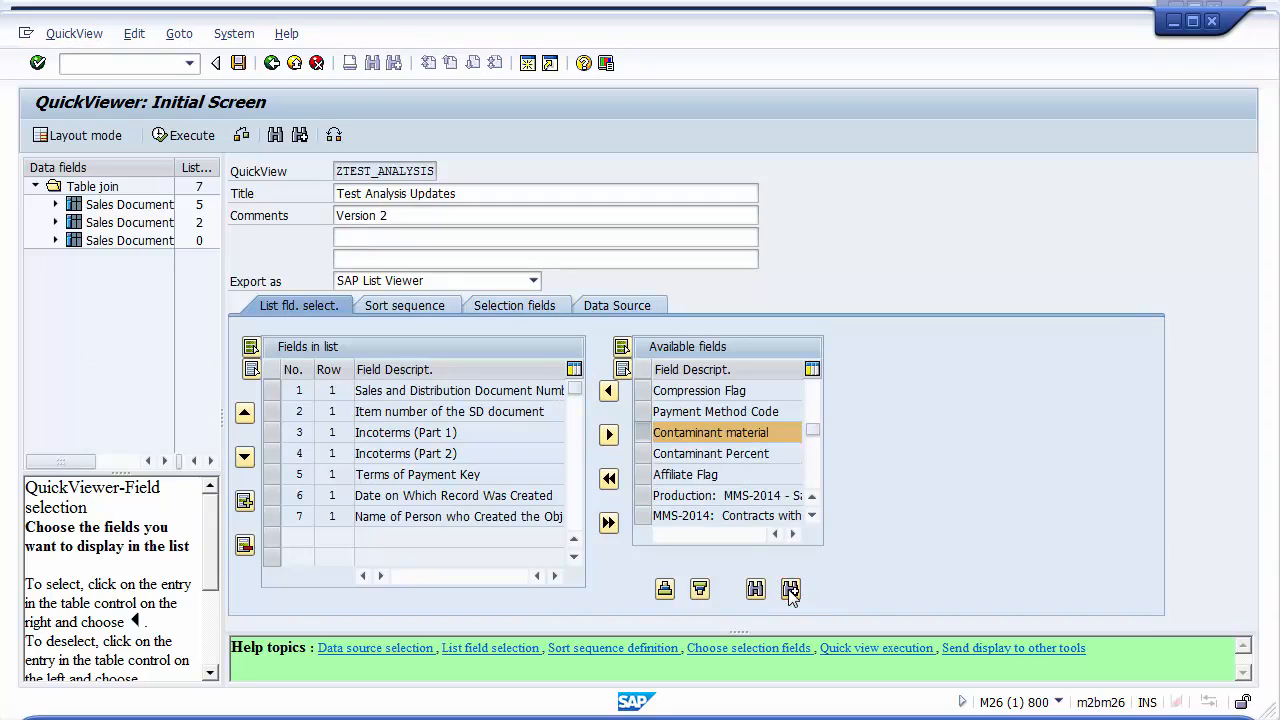
pyautogui.click(790, 590)
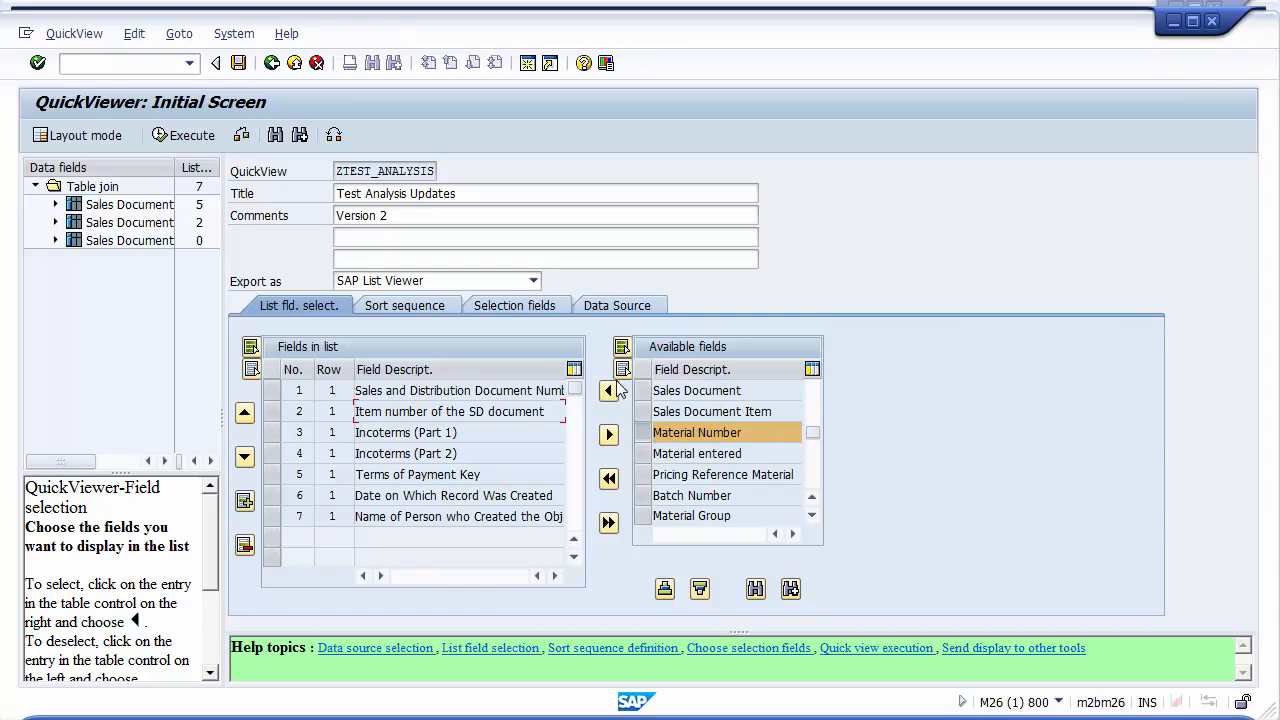
pyautogui.click(608, 391)
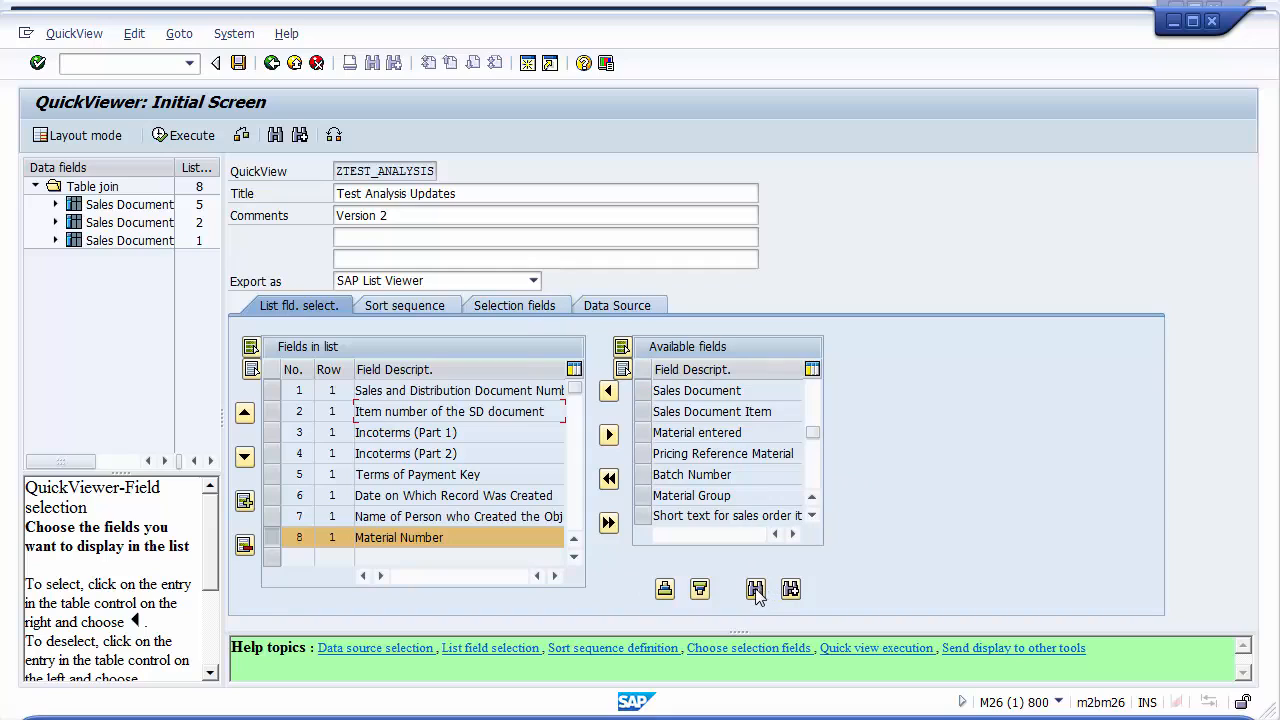
# Search the available list fields for Reject and add Reason for rejection of quotations to the list, closing the log
pyautogui.scroll(-5, 765, 410)
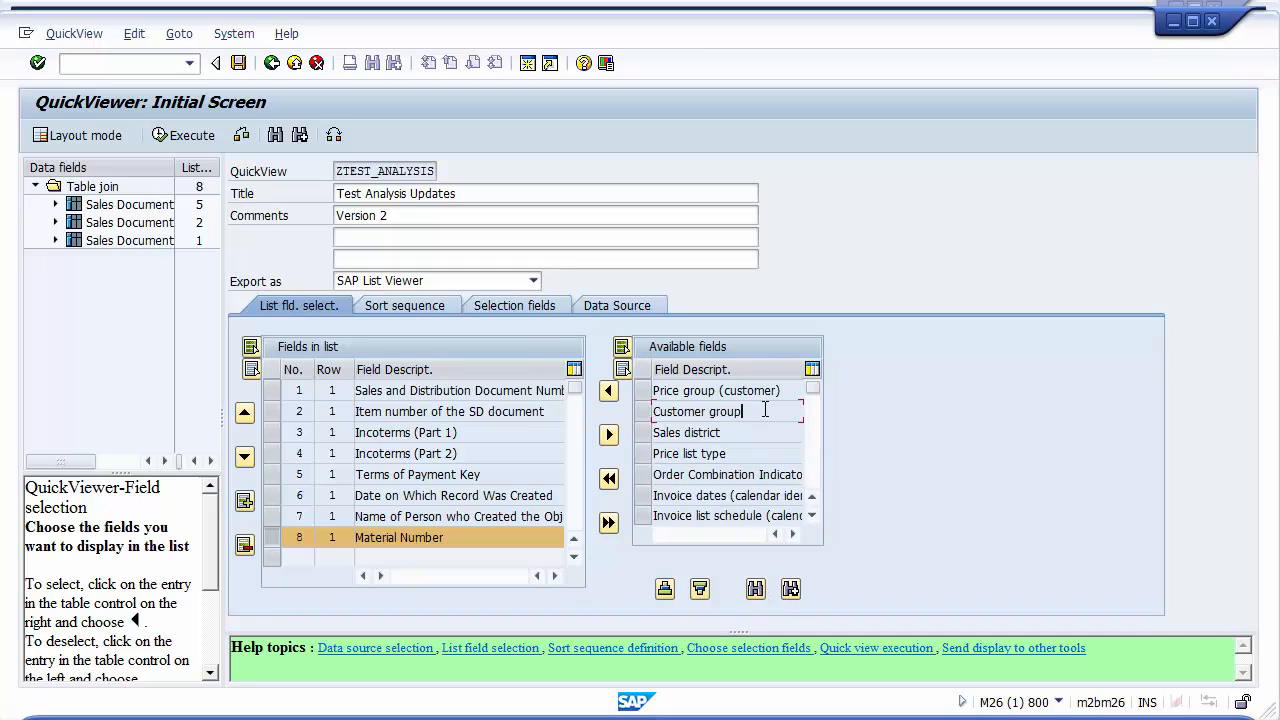
pyautogui.click(755, 590)
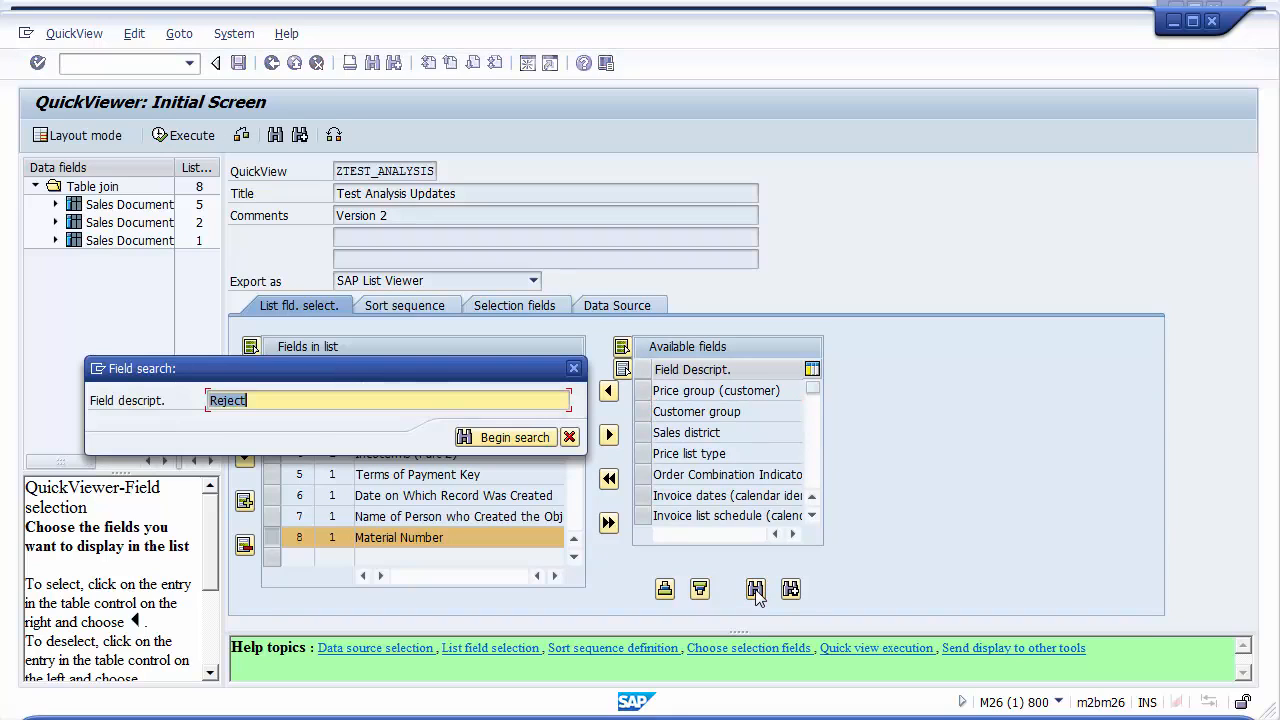
pyautogui.write('Reject')
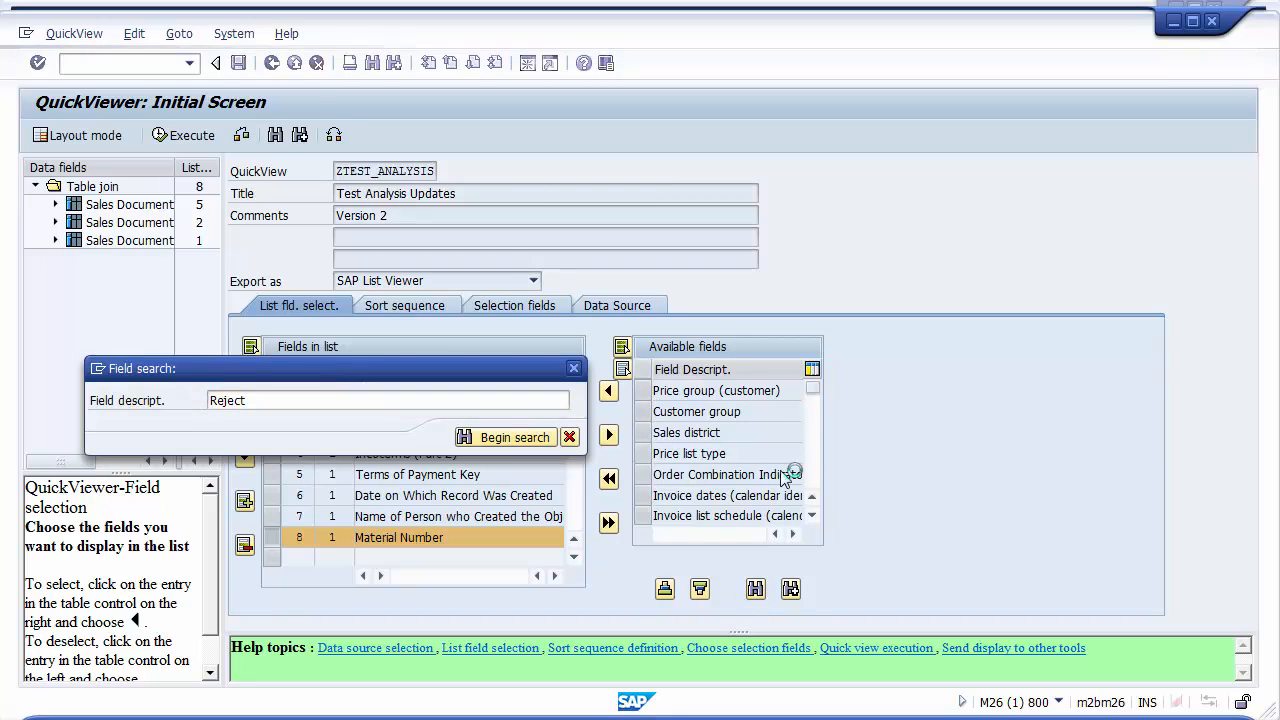
pyautogui.press('Return')
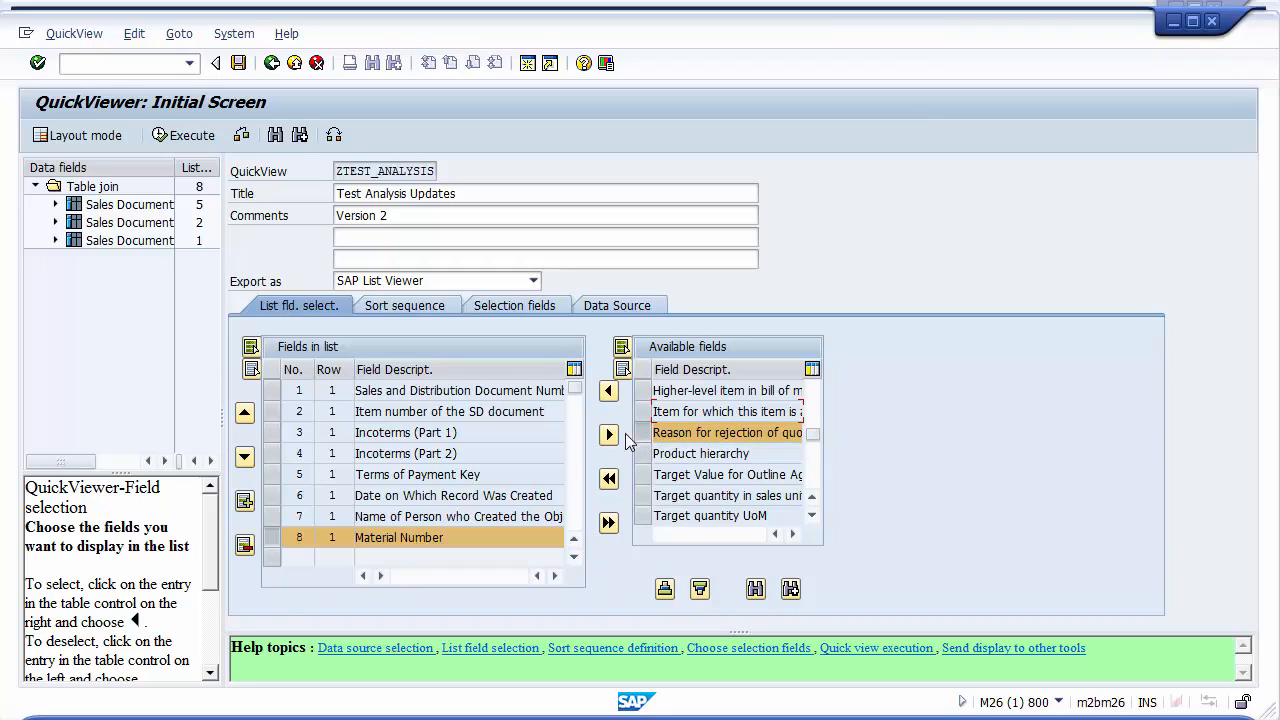
pyautogui.click(608, 390)
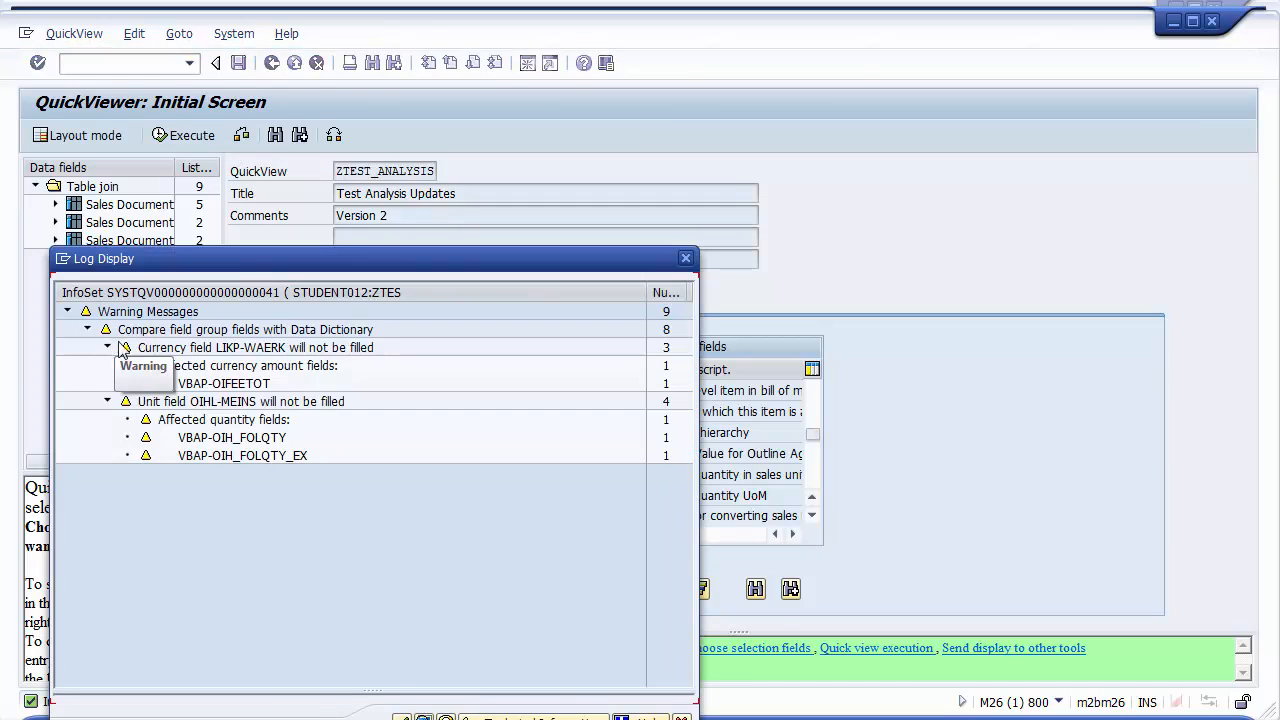
pyautogui.click(402, 717)
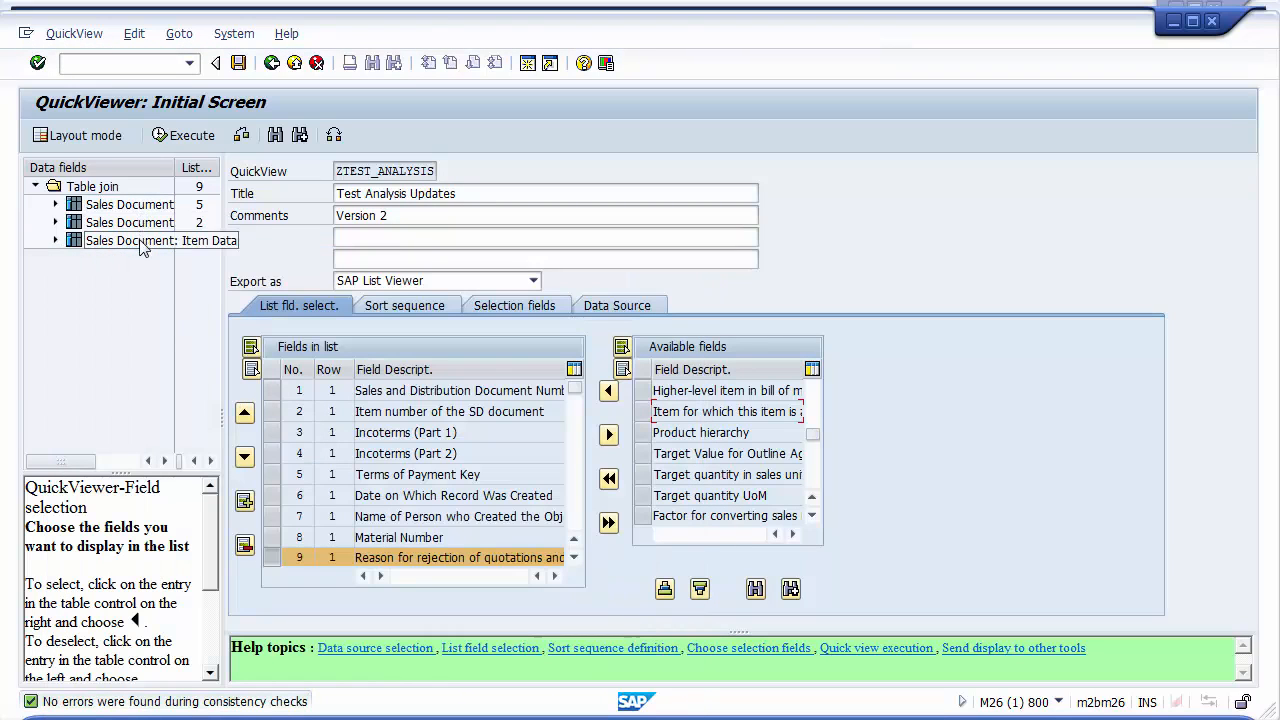
# Save the ZTEST_ANALYSIS QuickView and exit QuickView maintenance
pyautogui.click(56, 240)
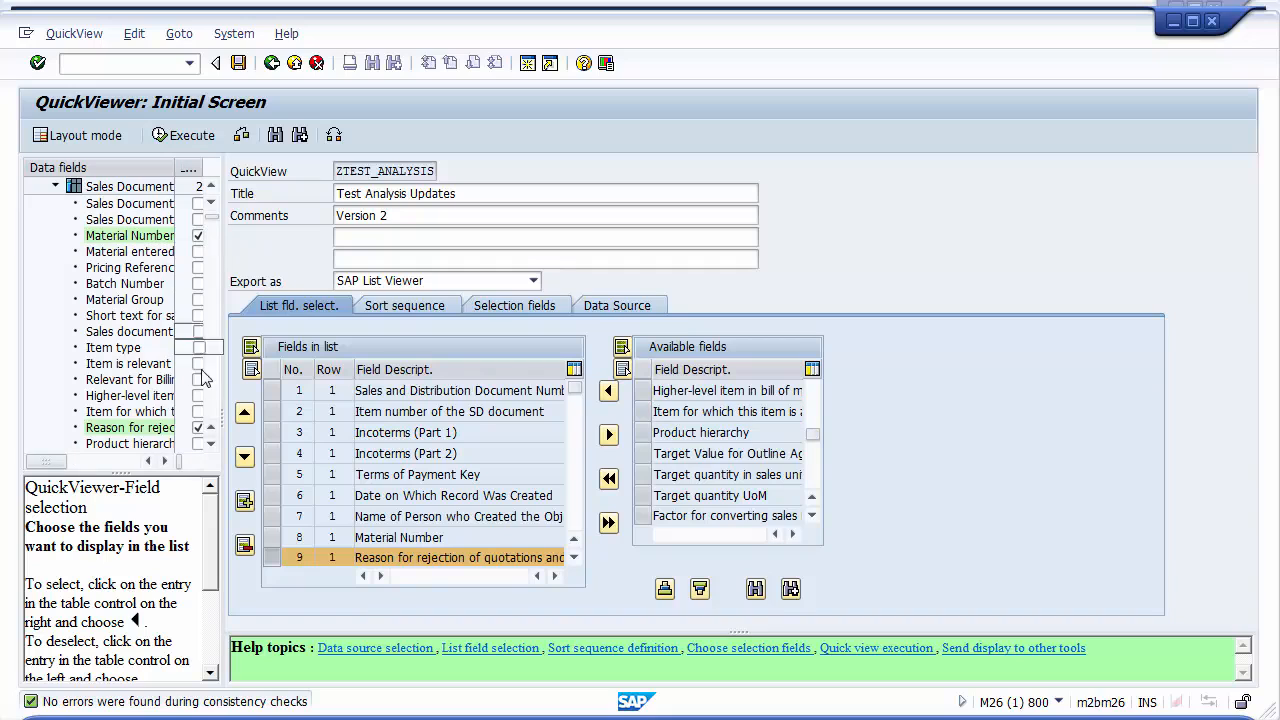
pyautogui.click(55, 186)
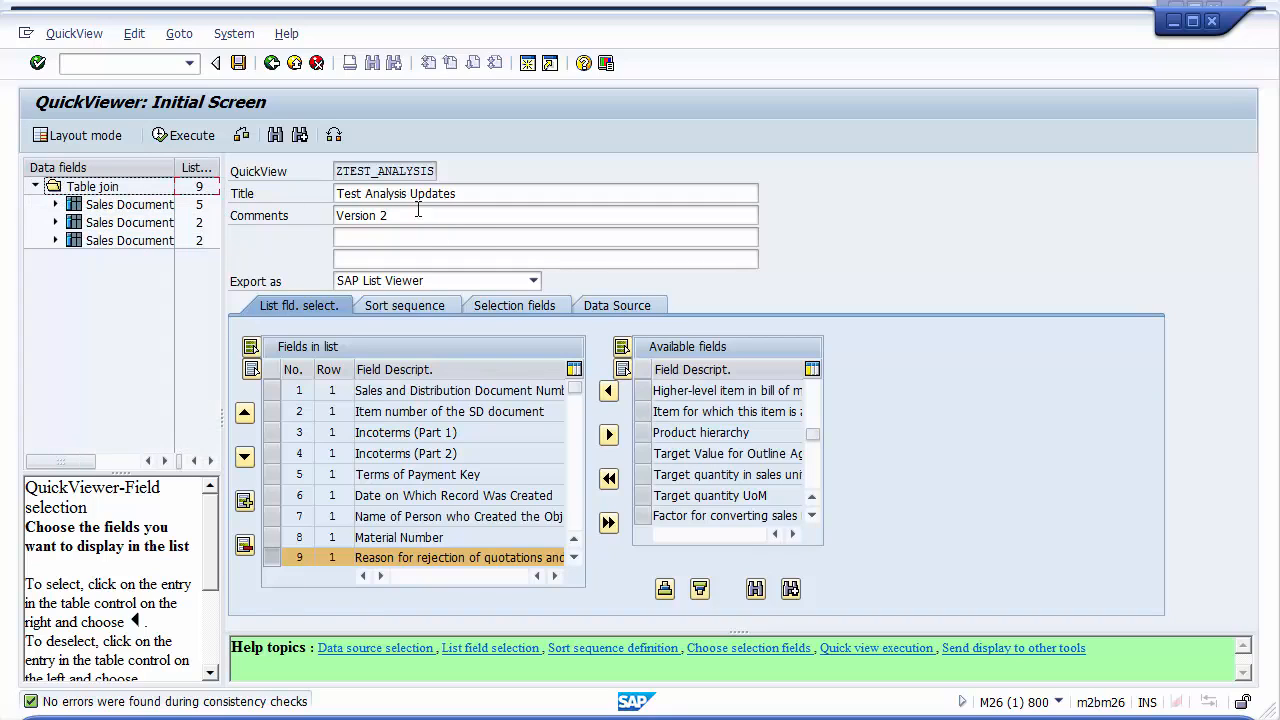
pyautogui.click(239, 63)
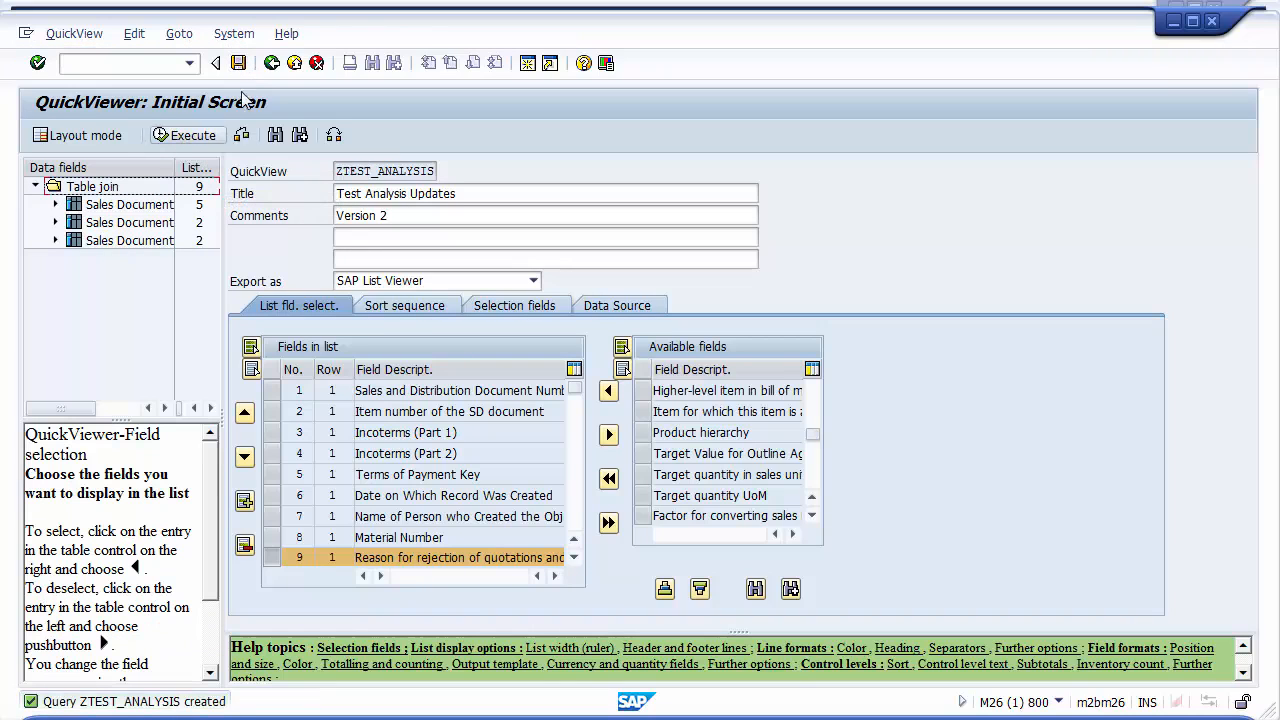
pyautogui.click(273, 65)
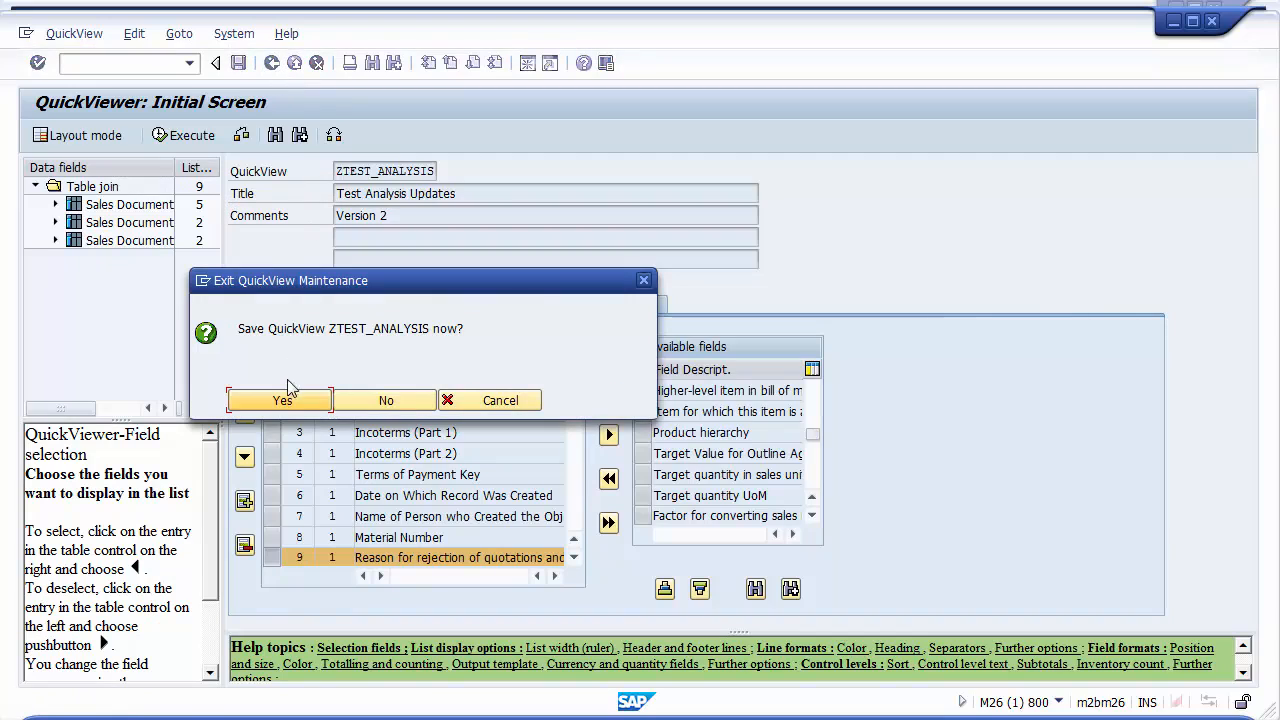
pyautogui.click(287, 400)
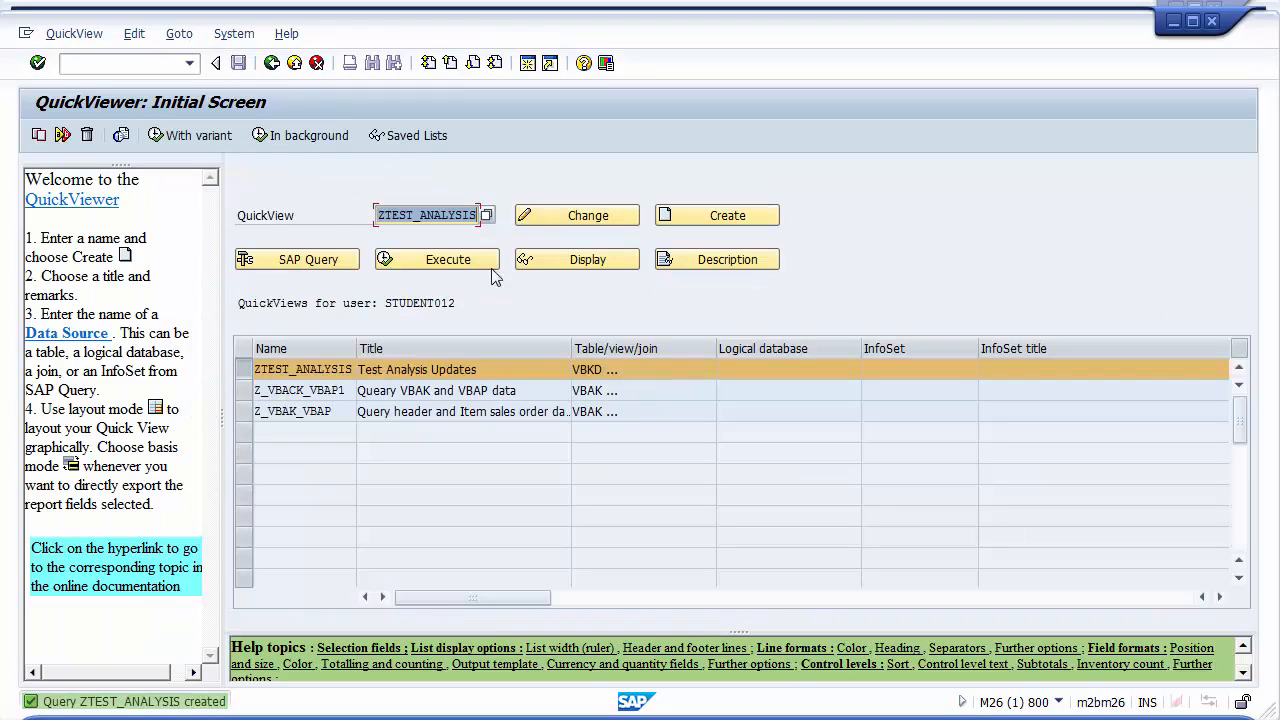
# Execute the ZTEST_ANALYSIS QuickView to open its selection screen
pyautogui.click(453, 262)
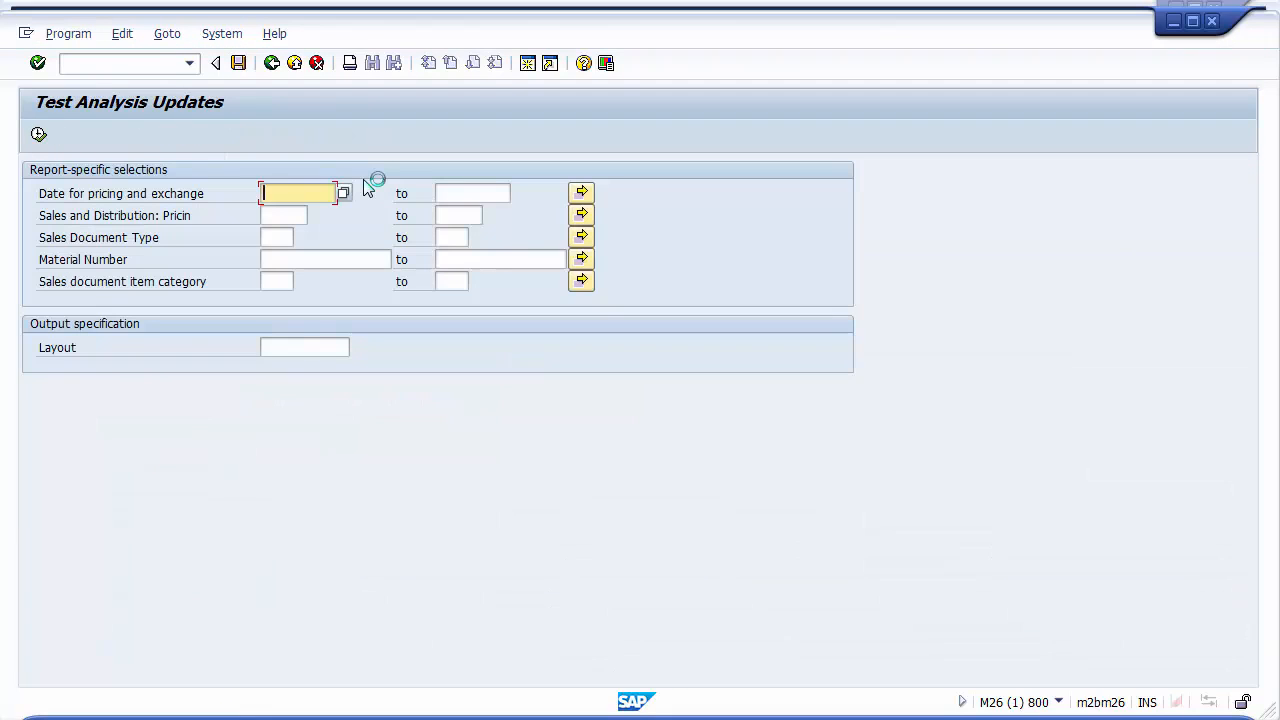
pyautogui.click(271, 238)
pyautogui.click(269, 260)
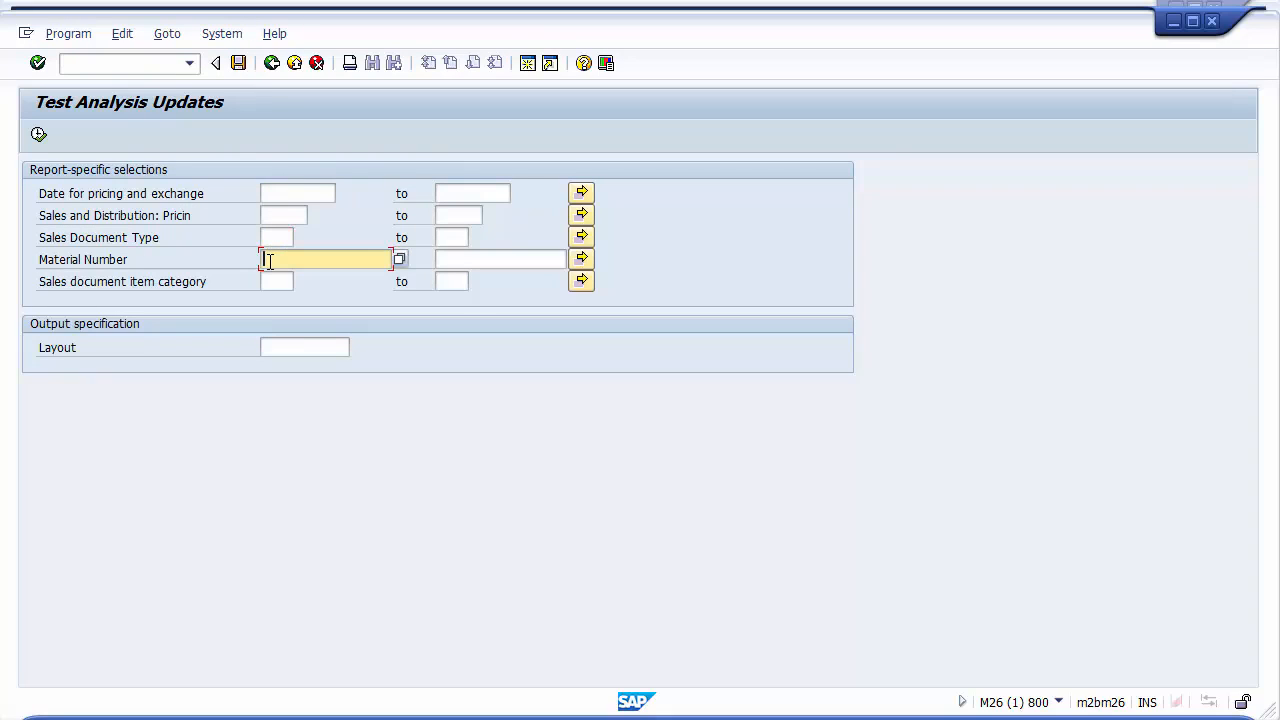
pyautogui.click(273, 284)
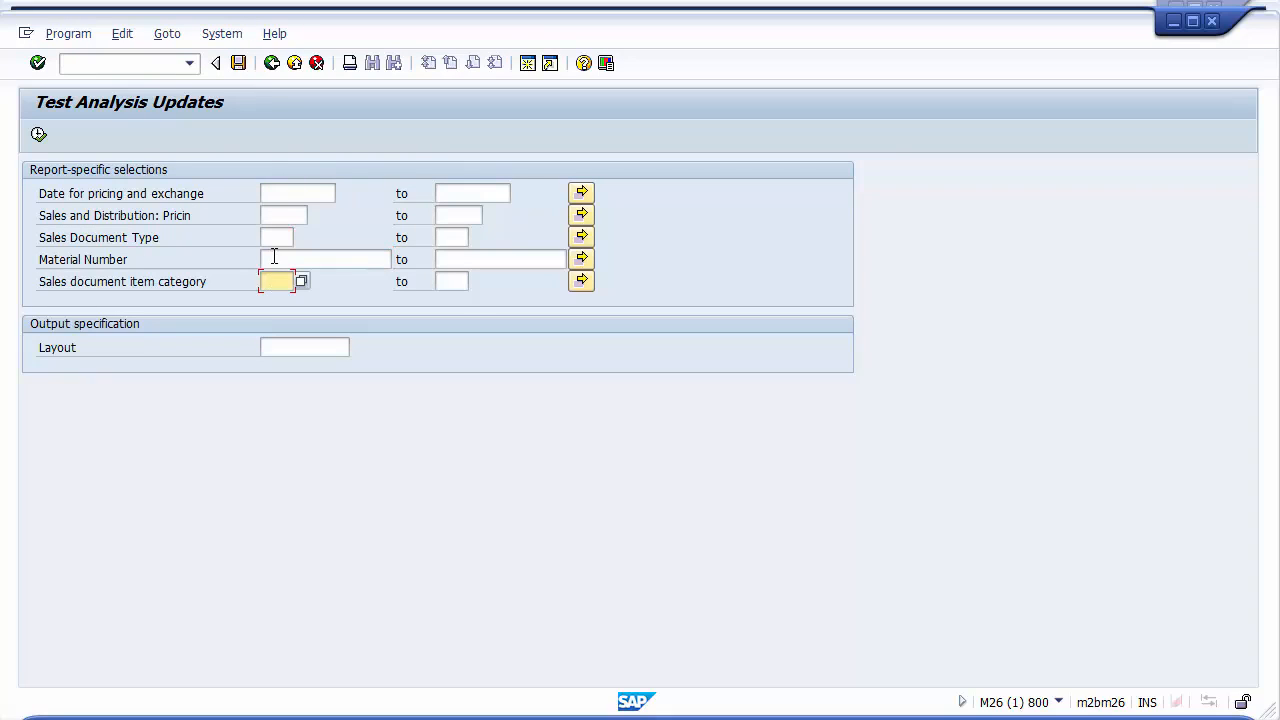
pyautogui.click(277, 194)
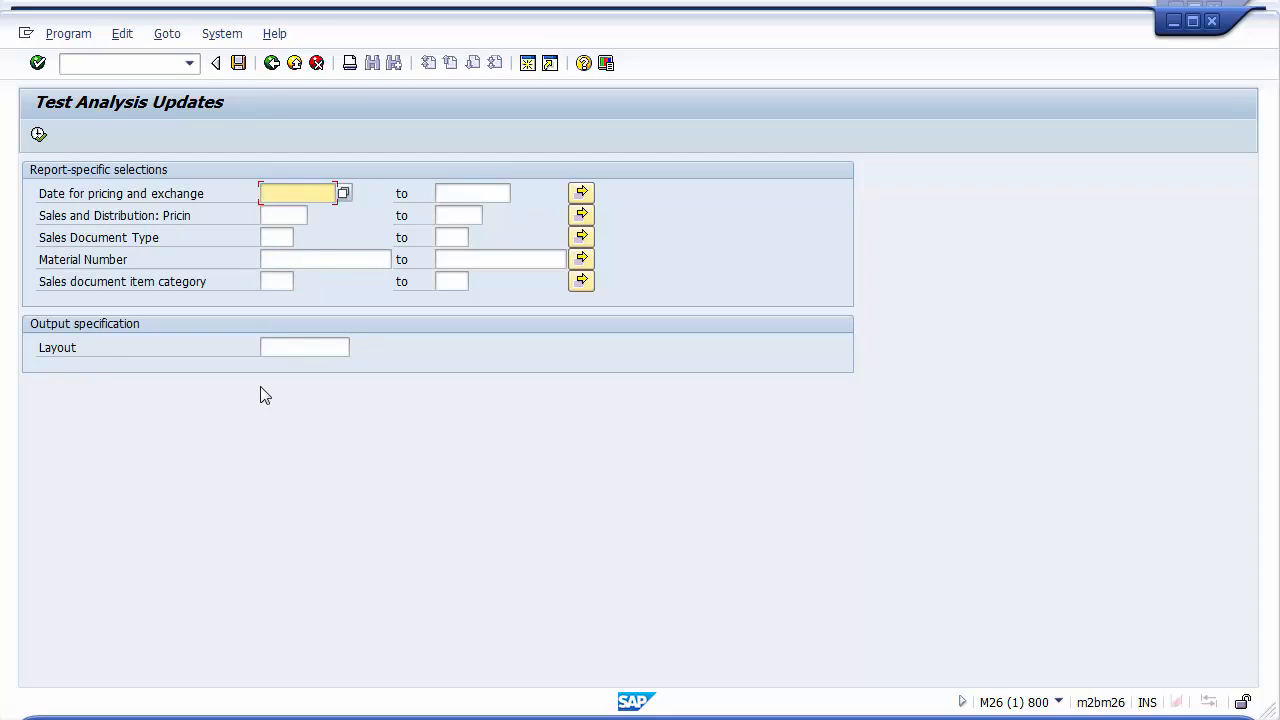
# Set the date for pricing and exchange range from 01/01/2011 to 12/31/2011
pyautogui.click(285, 212)
pyautogui.click(453, 198)
pyautogui.click(455, 215)
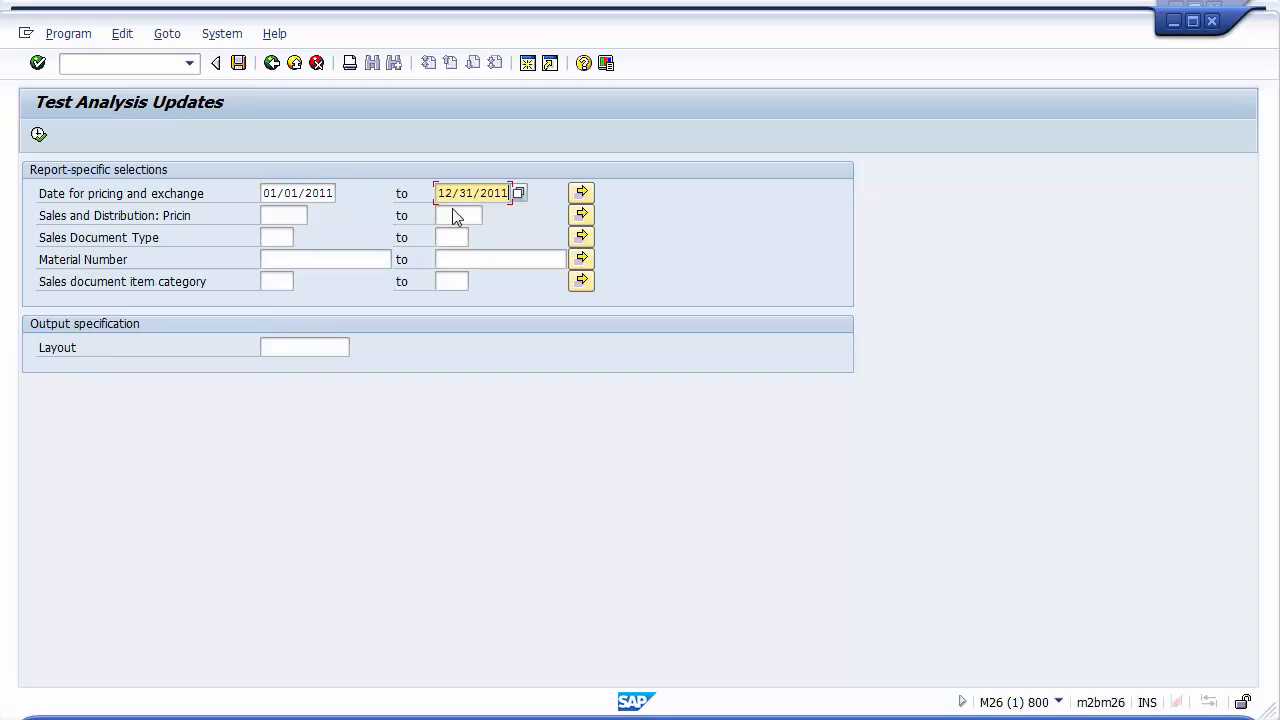
# Enter OR as the sales document type and TAN as the sales document item category
pyautogui.click(266, 215)
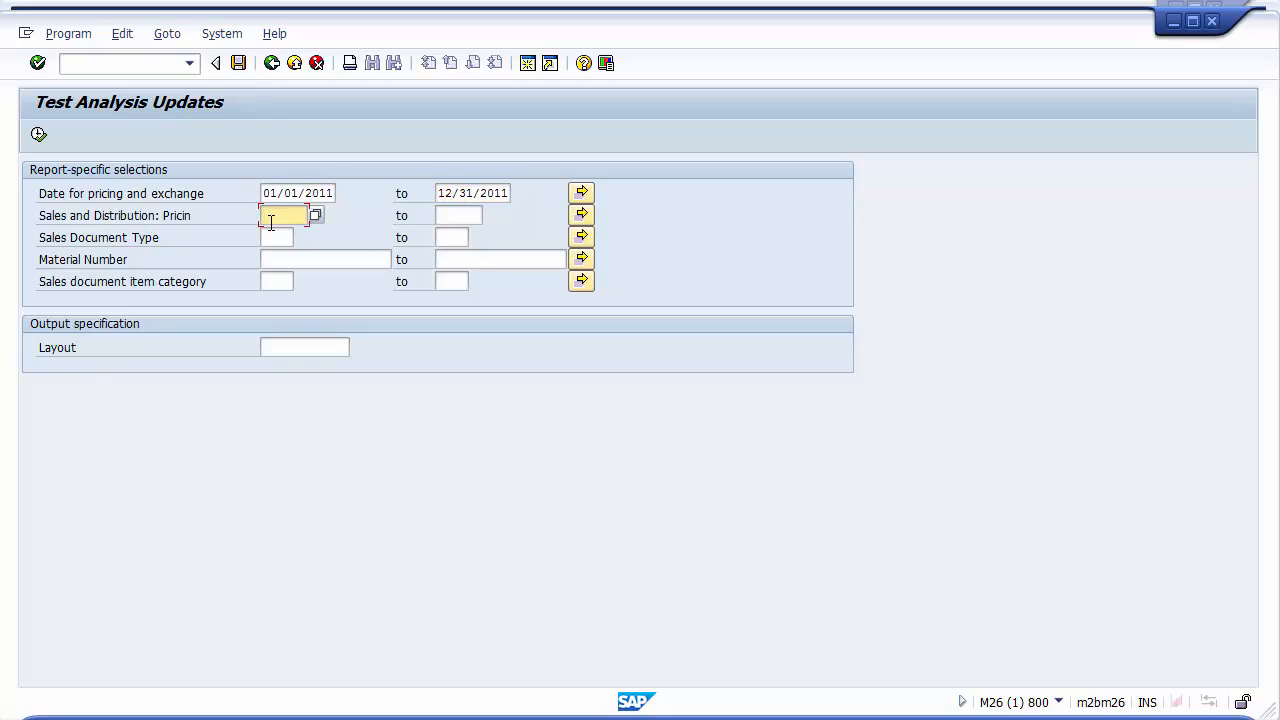
pyautogui.click(272, 238)
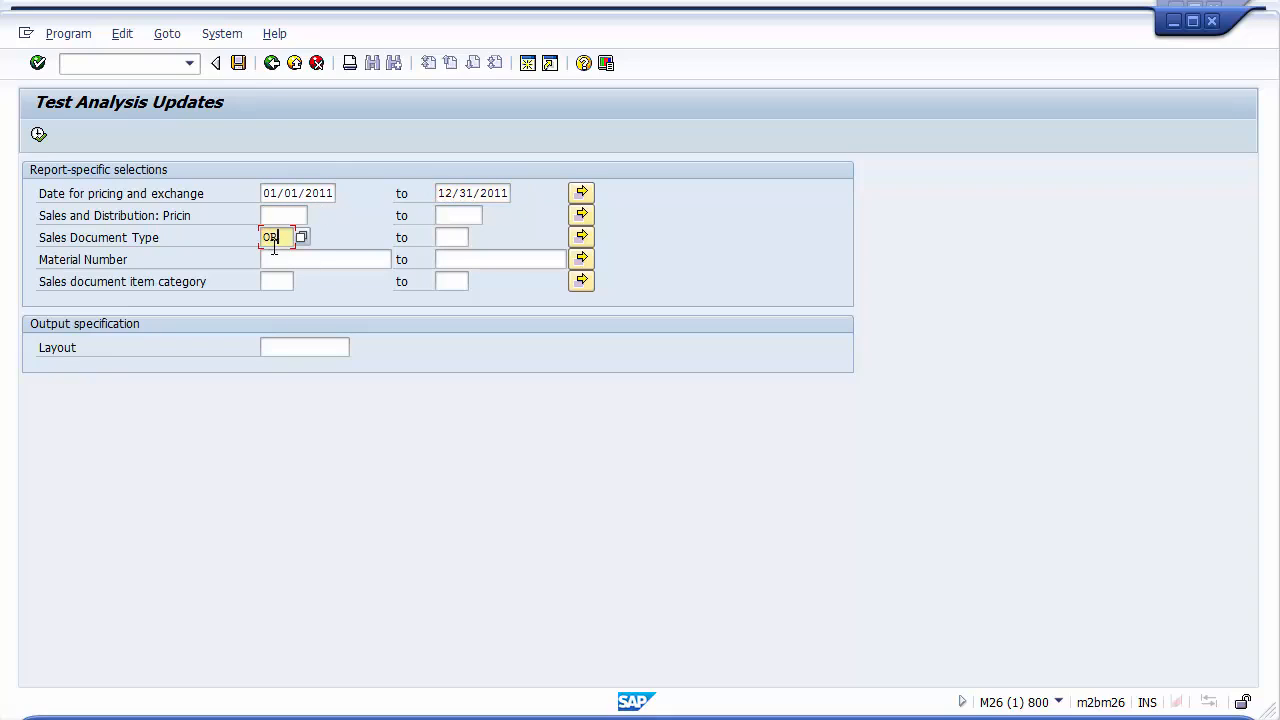
pyautogui.click(276, 260)
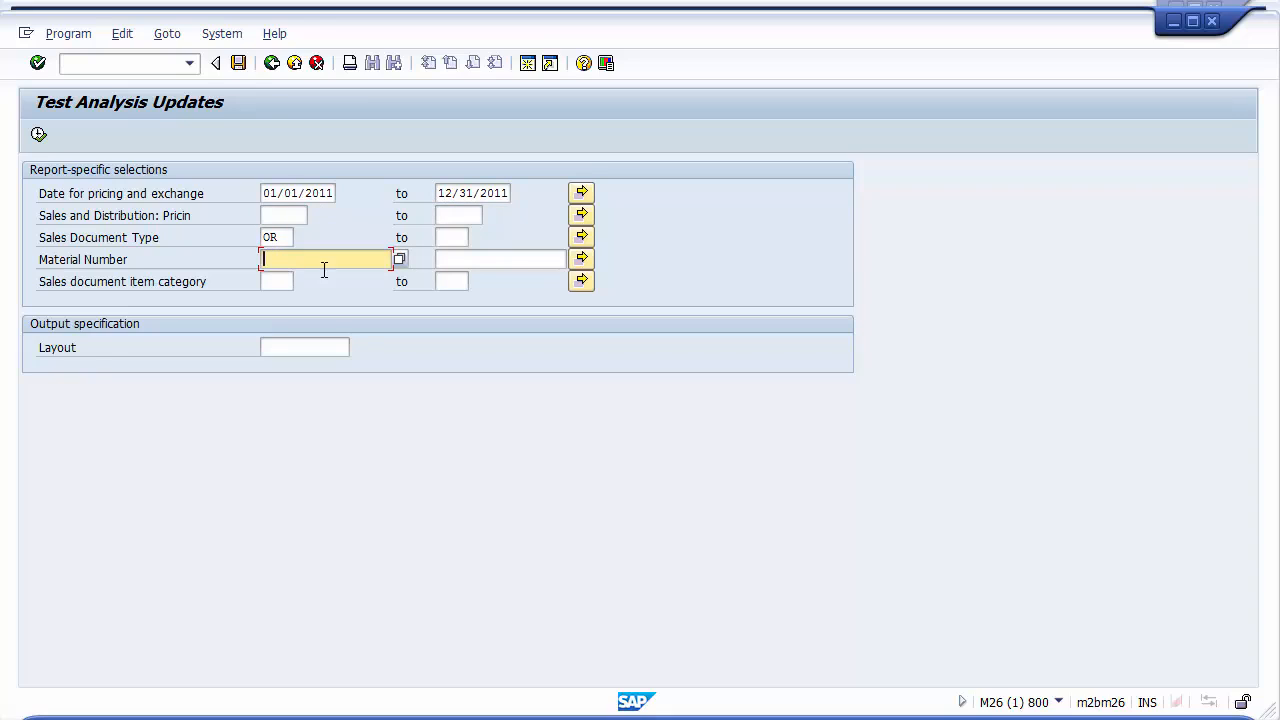
pyautogui.click(491, 262)
pyautogui.click(277, 282)
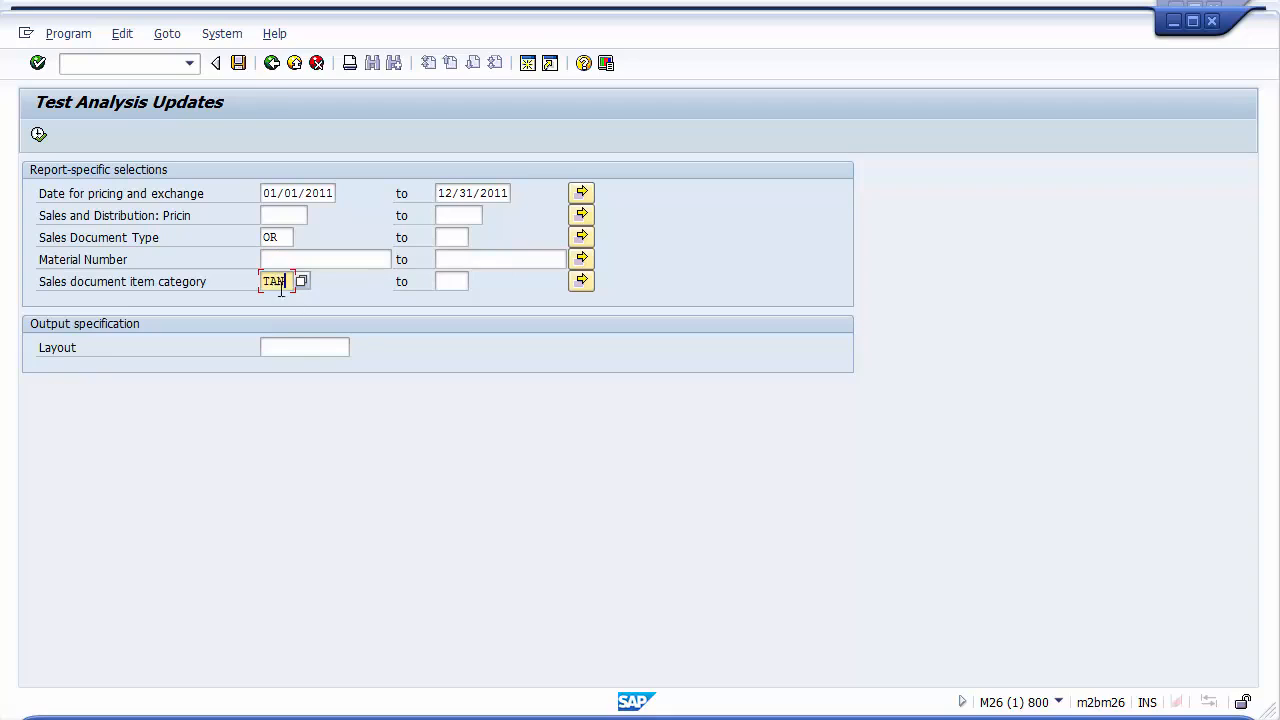
# Run the QuickView with the entered criteria and widen the Material column in the output list
pyautogui.click(38, 134)
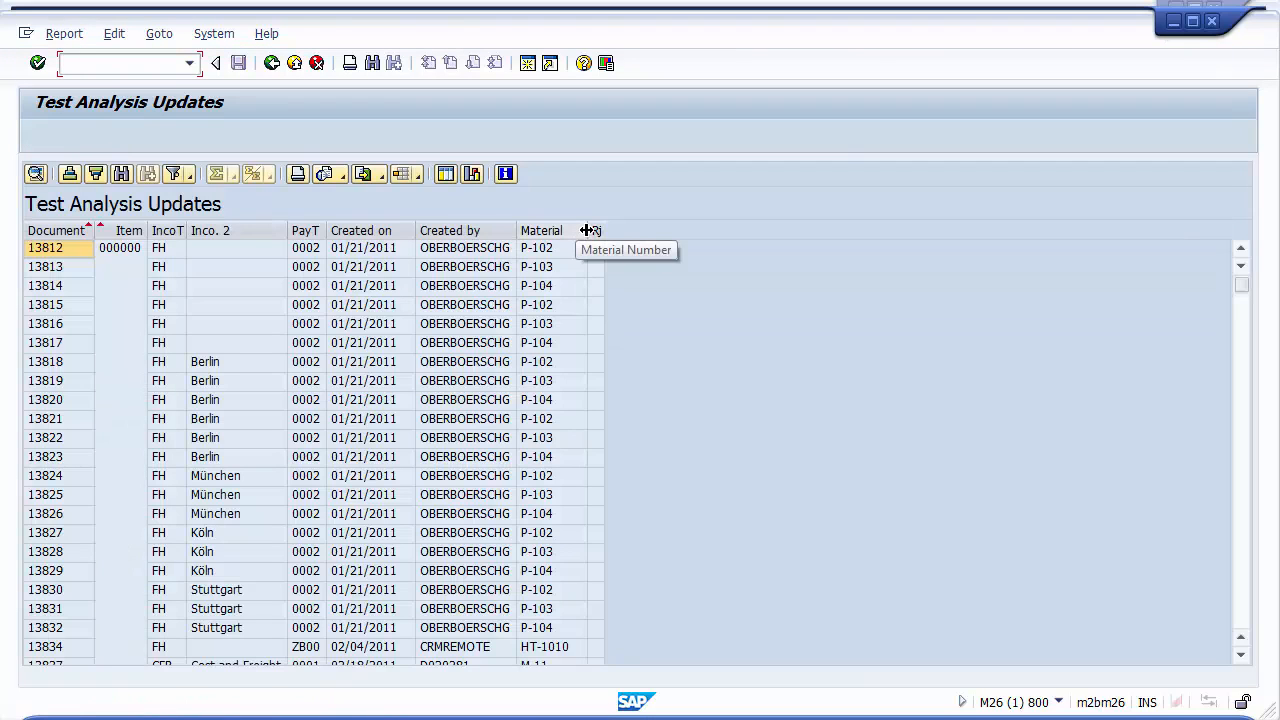
pyautogui.moveTo(588, 230); pyautogui.dragTo(605, 230)
pyautogui.click(543, 254)
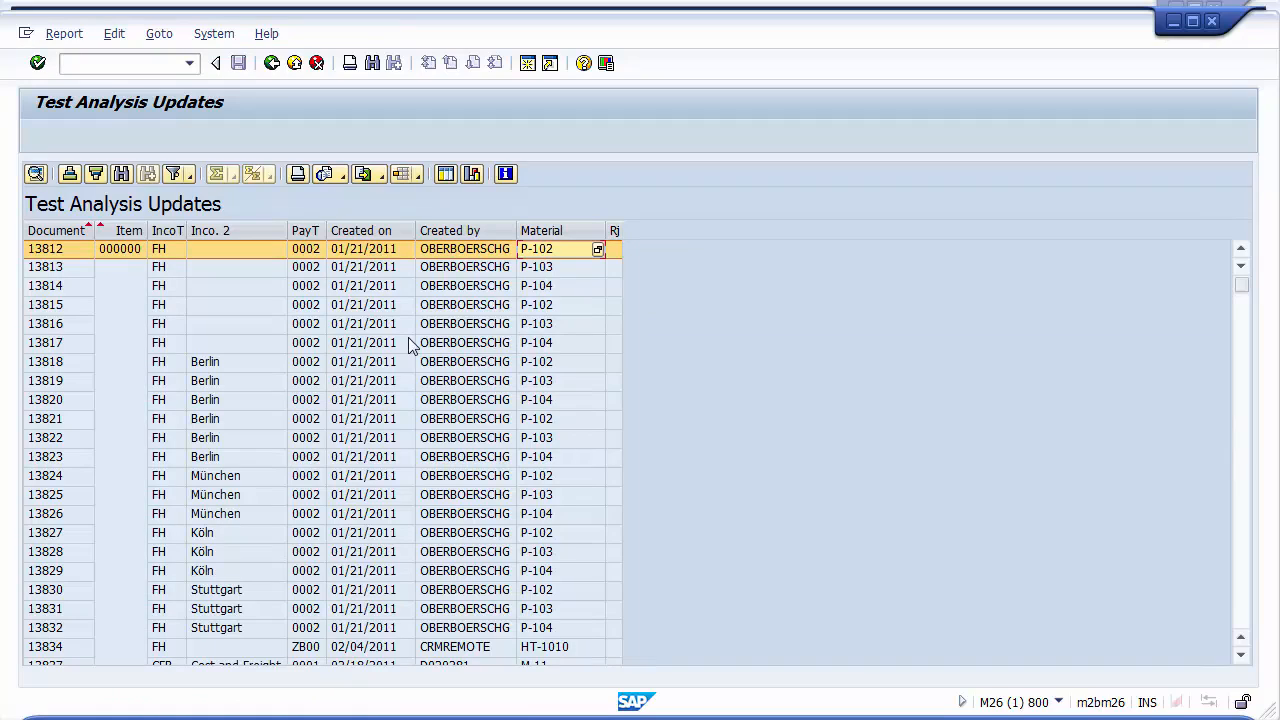
# Scroll through the report output list to review the sales document rows and export options
pyautogui.click(559, 492)
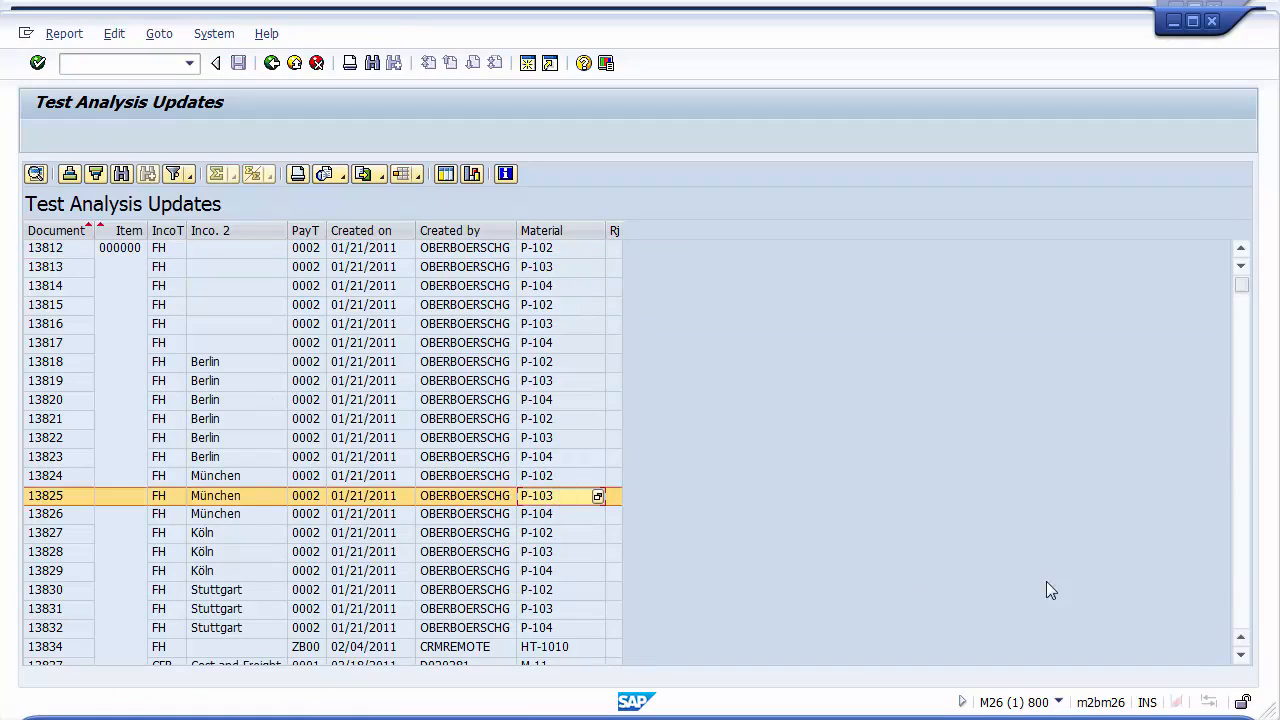
pyautogui.click(1243, 594)
pyautogui.click(1243, 594)
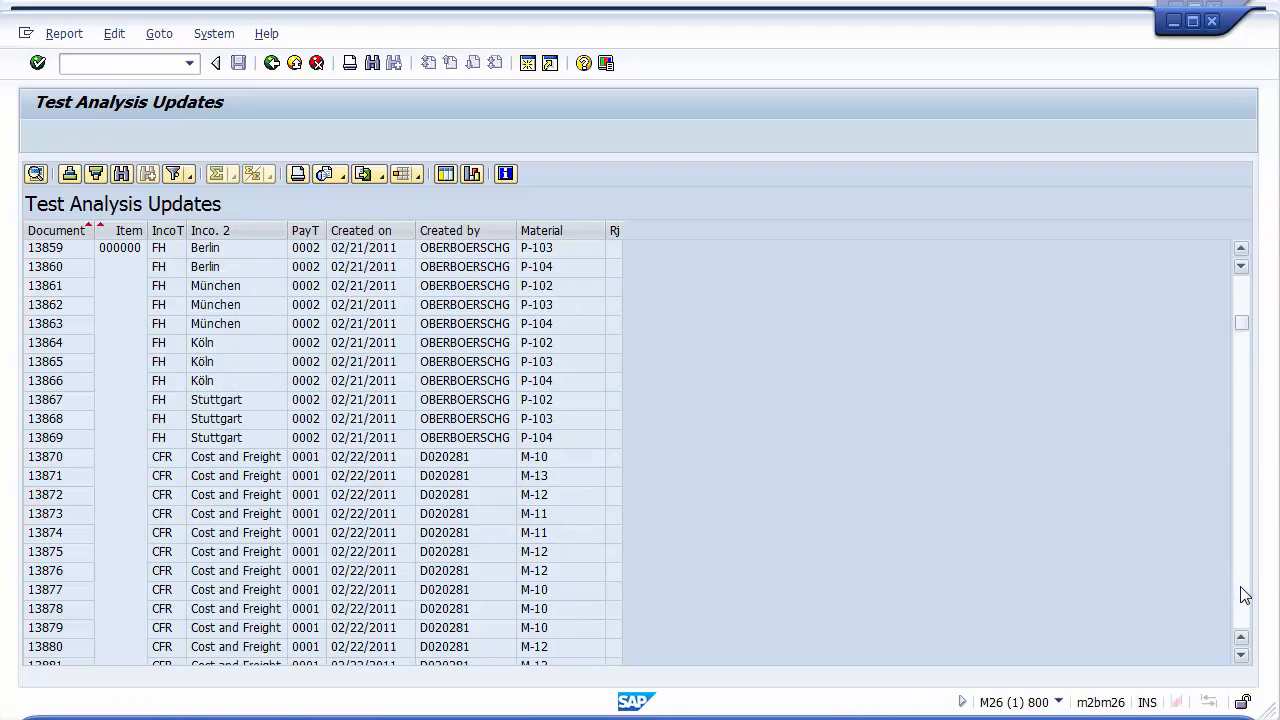
pyautogui.click(1243, 594)
pyautogui.click(1243, 594)
pyautogui.click(1243, 594)
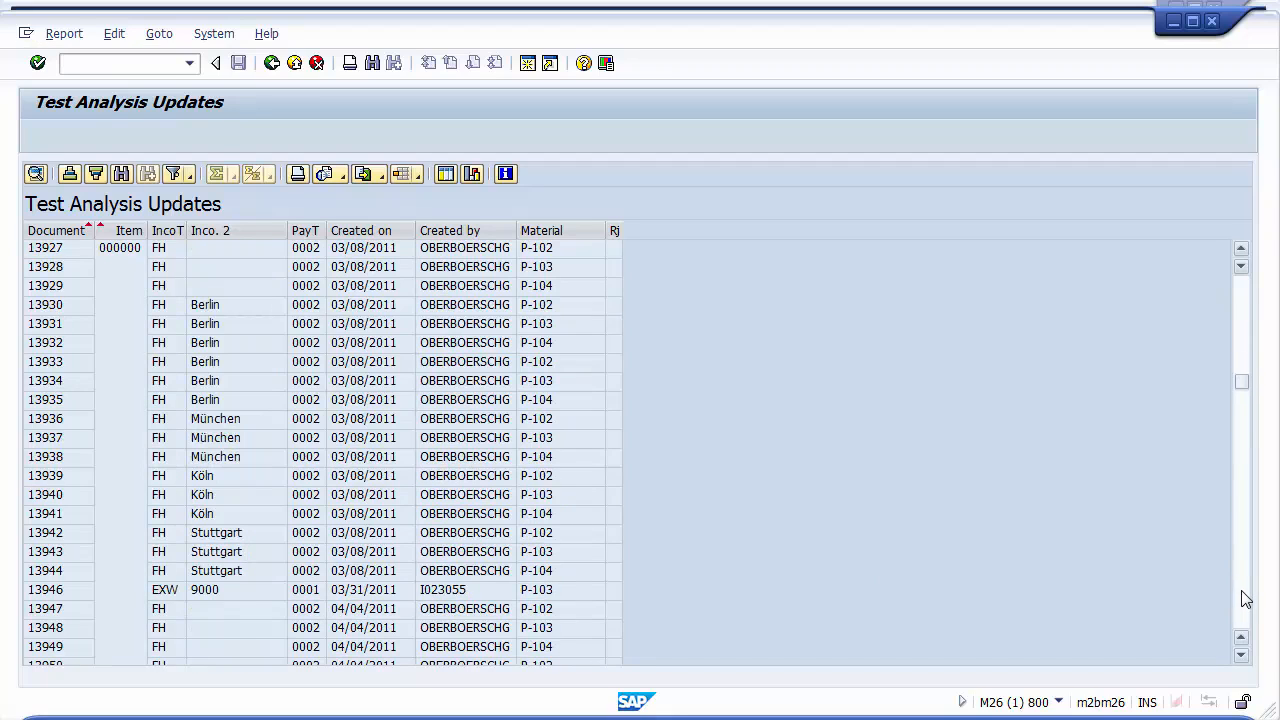
pyautogui.click(1243, 594)
pyautogui.click(1243, 596)
pyautogui.click(1244, 598)
pyautogui.click(1245, 600)
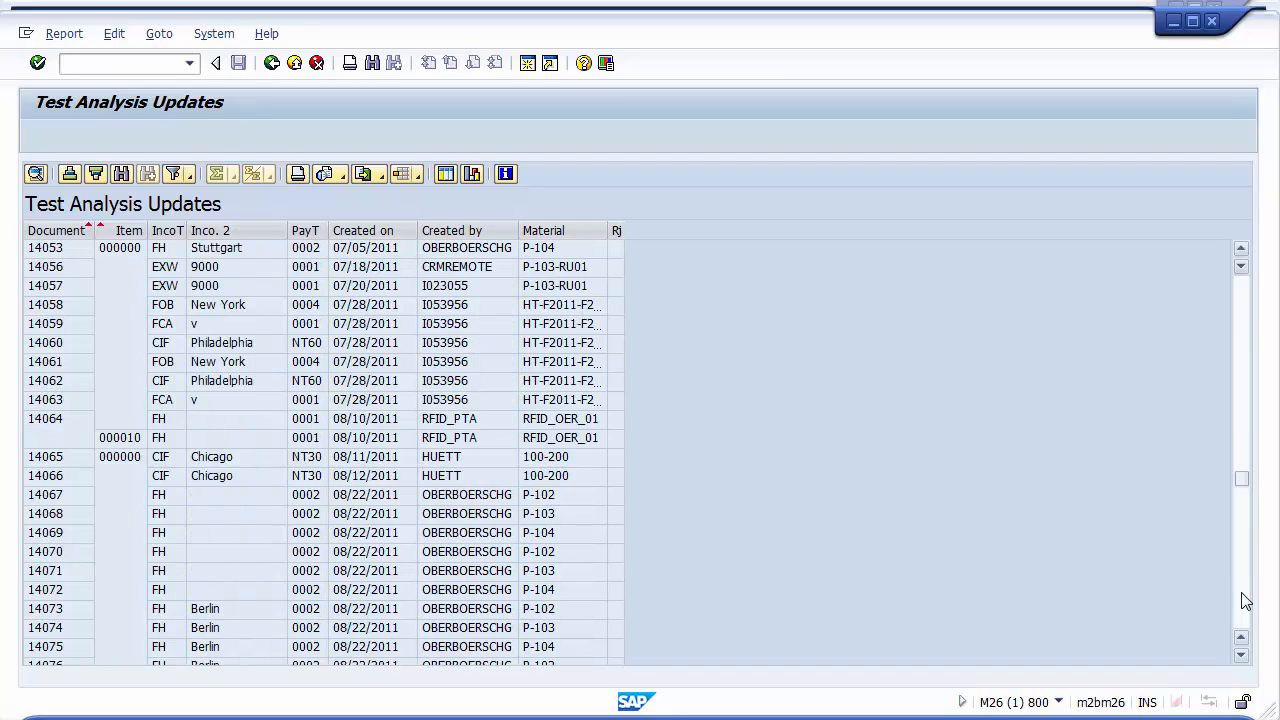
pyautogui.click(1245, 602)
pyautogui.click(1245, 604)
pyautogui.click(1246, 606)
pyautogui.click(1247, 610)
pyautogui.click(1247, 610)
pyautogui.click(1247, 610)
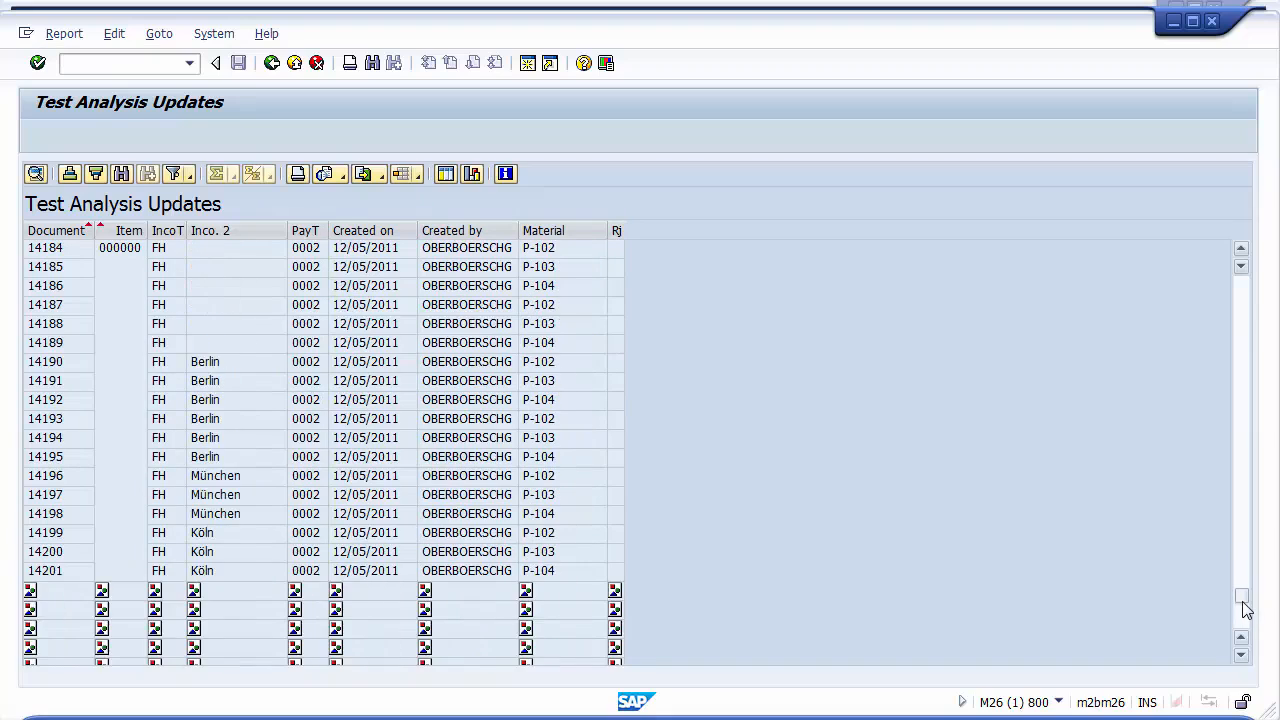
pyautogui.click(1244, 626)
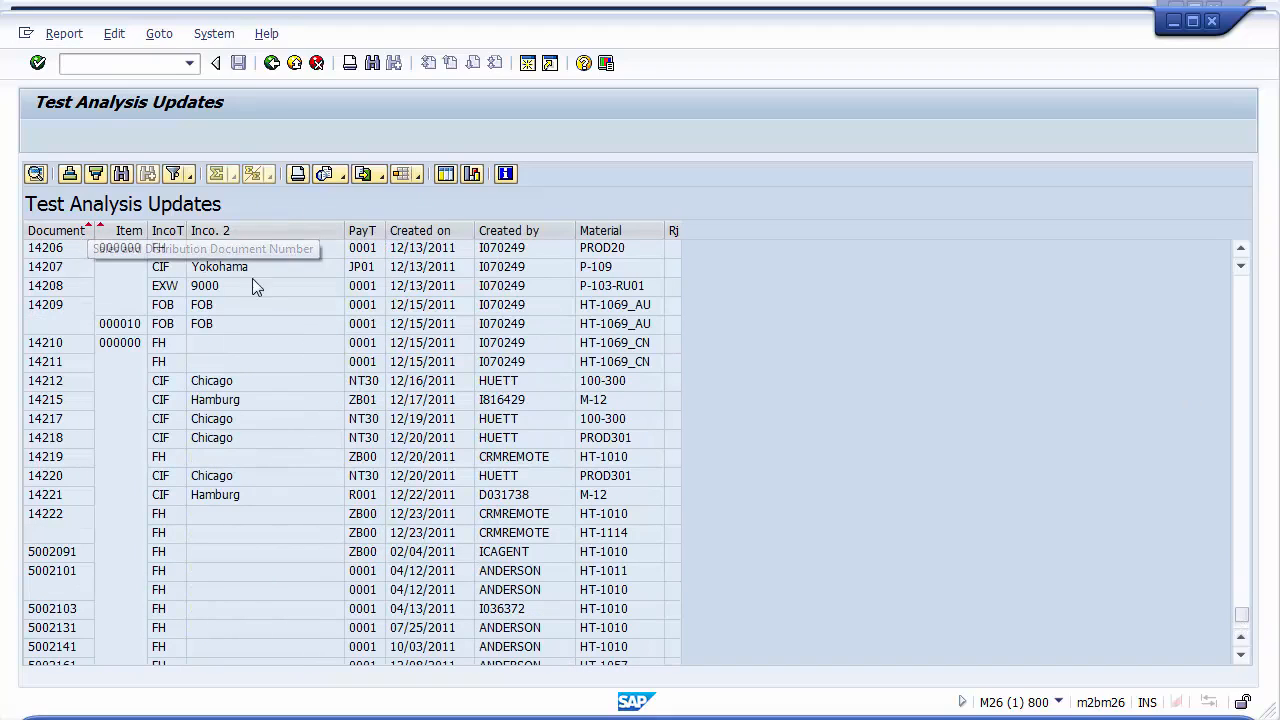
pyautogui.click(368, 174)
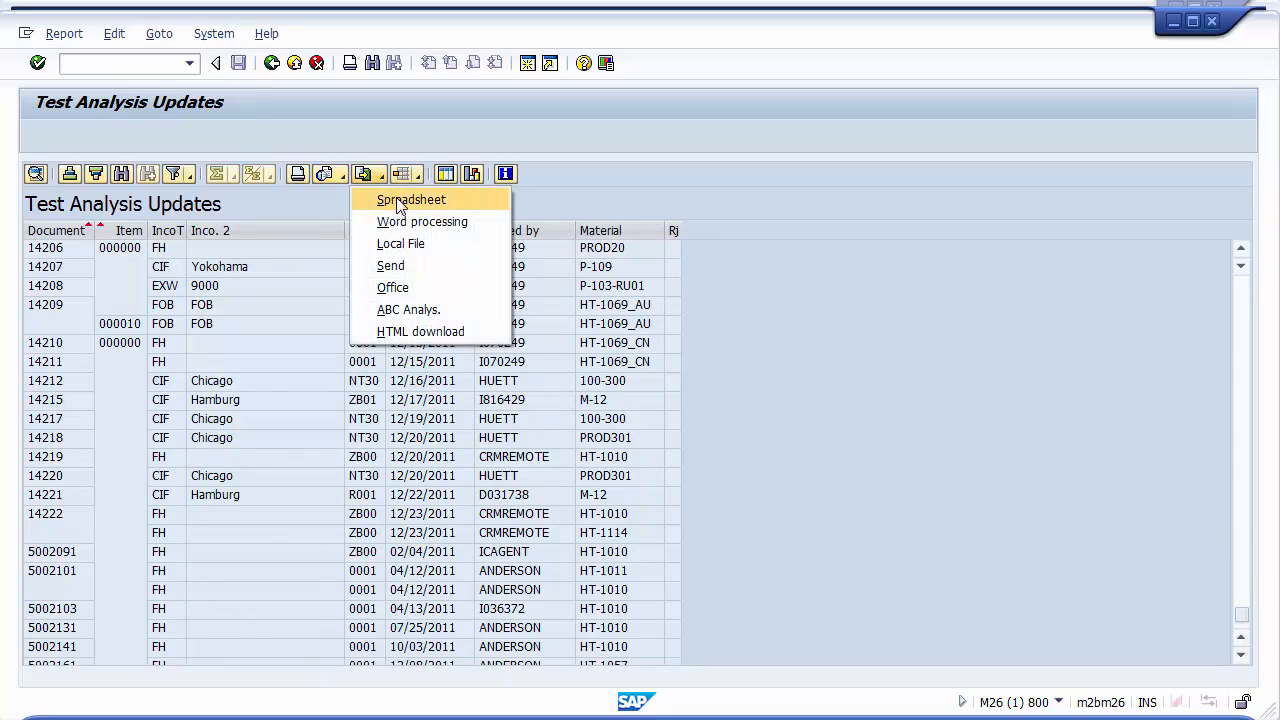
pyautogui.click(586, 190)
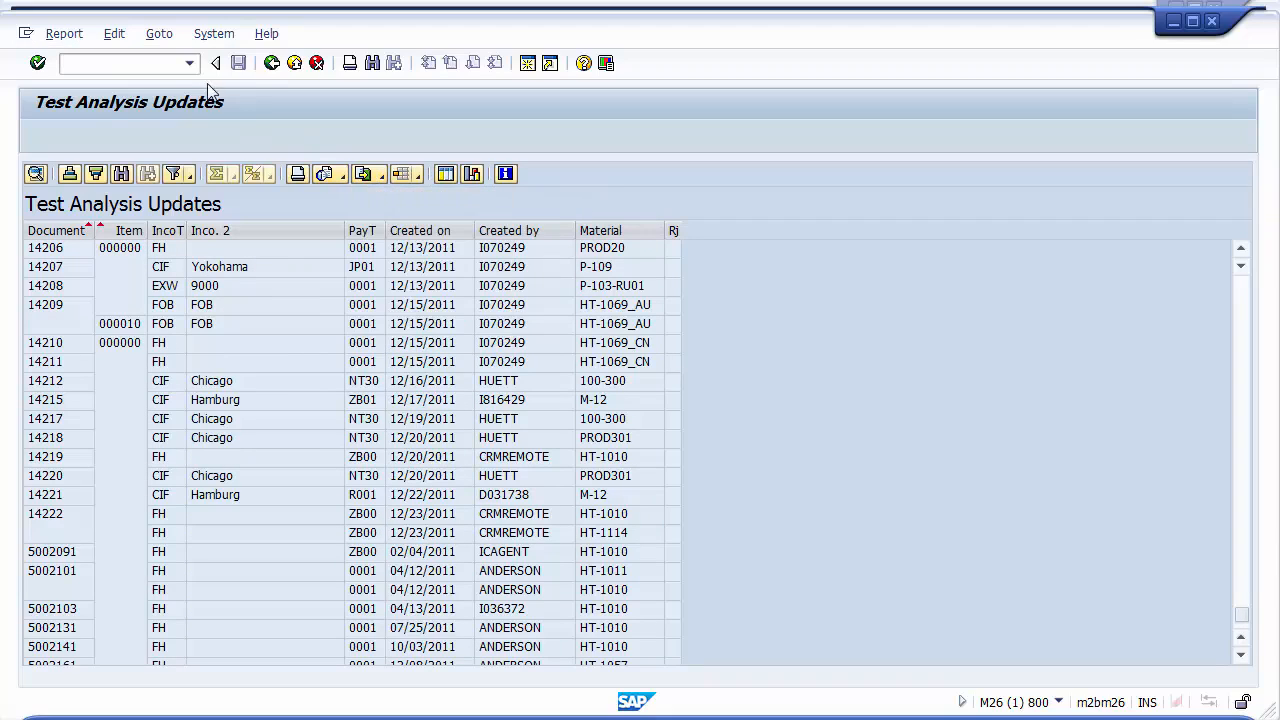
# Save the selection criteria as variant DCW-Test with the description Testing Report
pyautogui.click(271, 63)
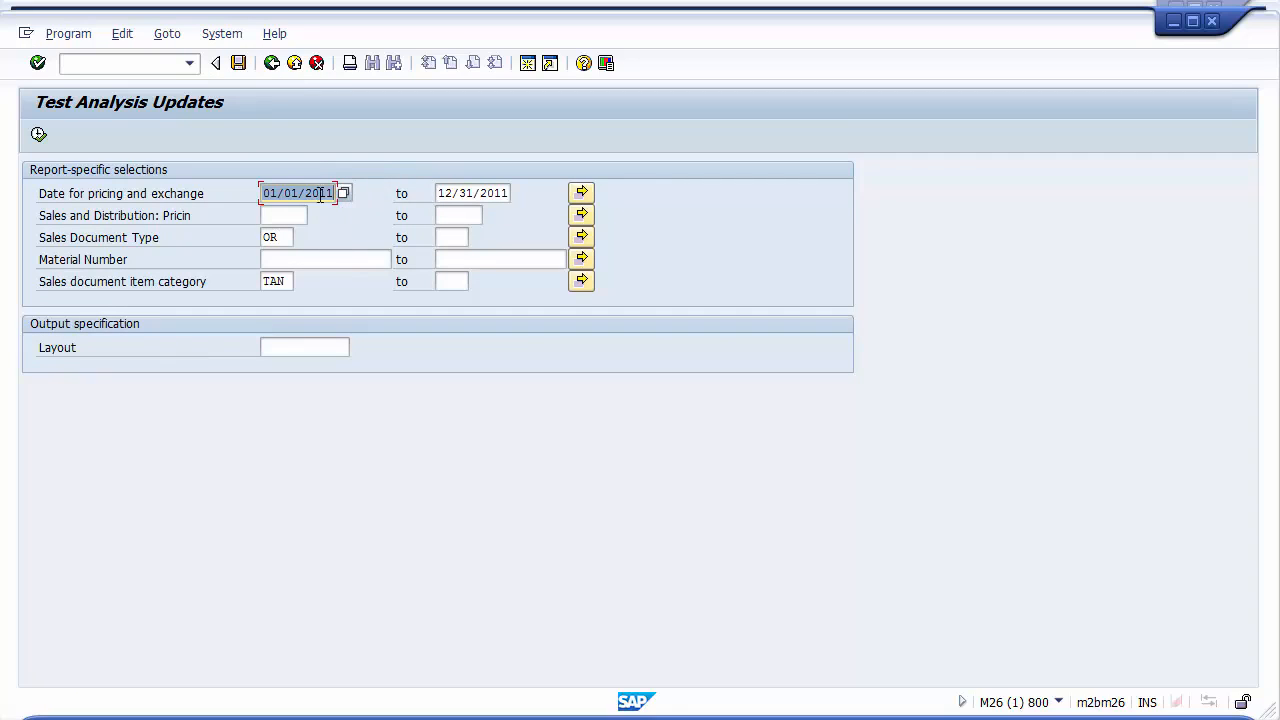
pyautogui.click(287, 284)
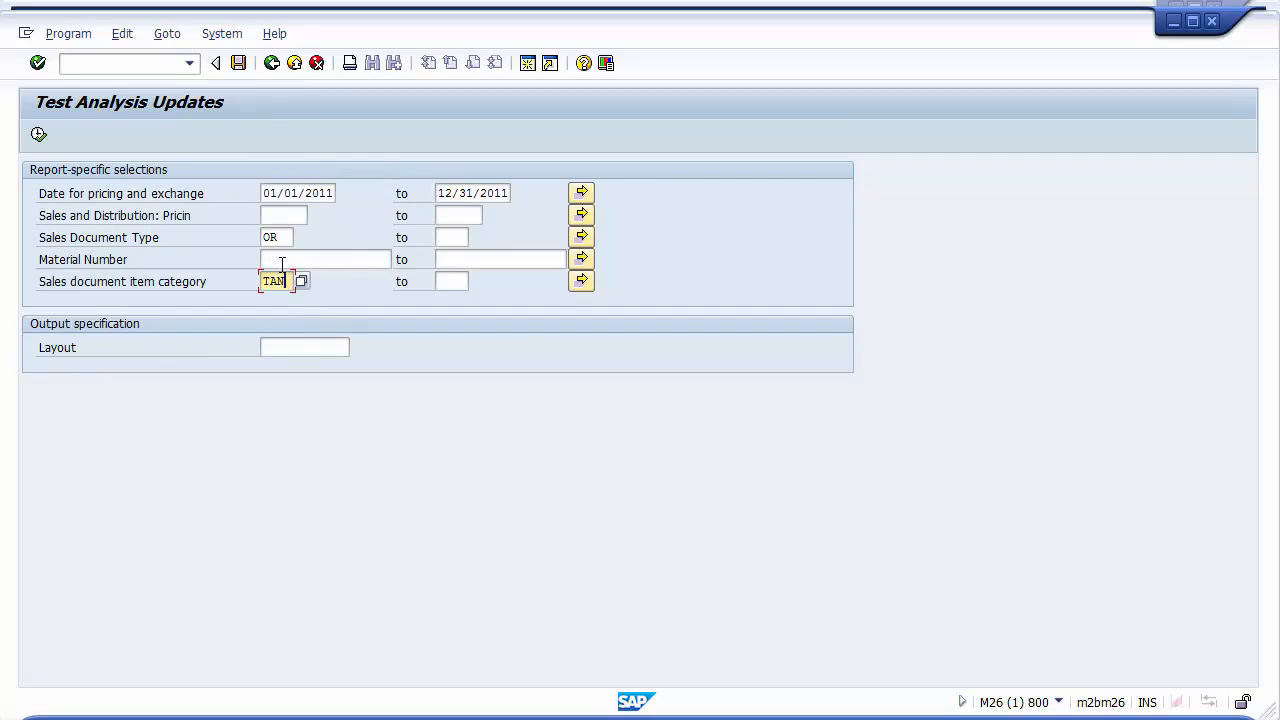
pyautogui.click(282, 237)
pyautogui.click(282, 197)
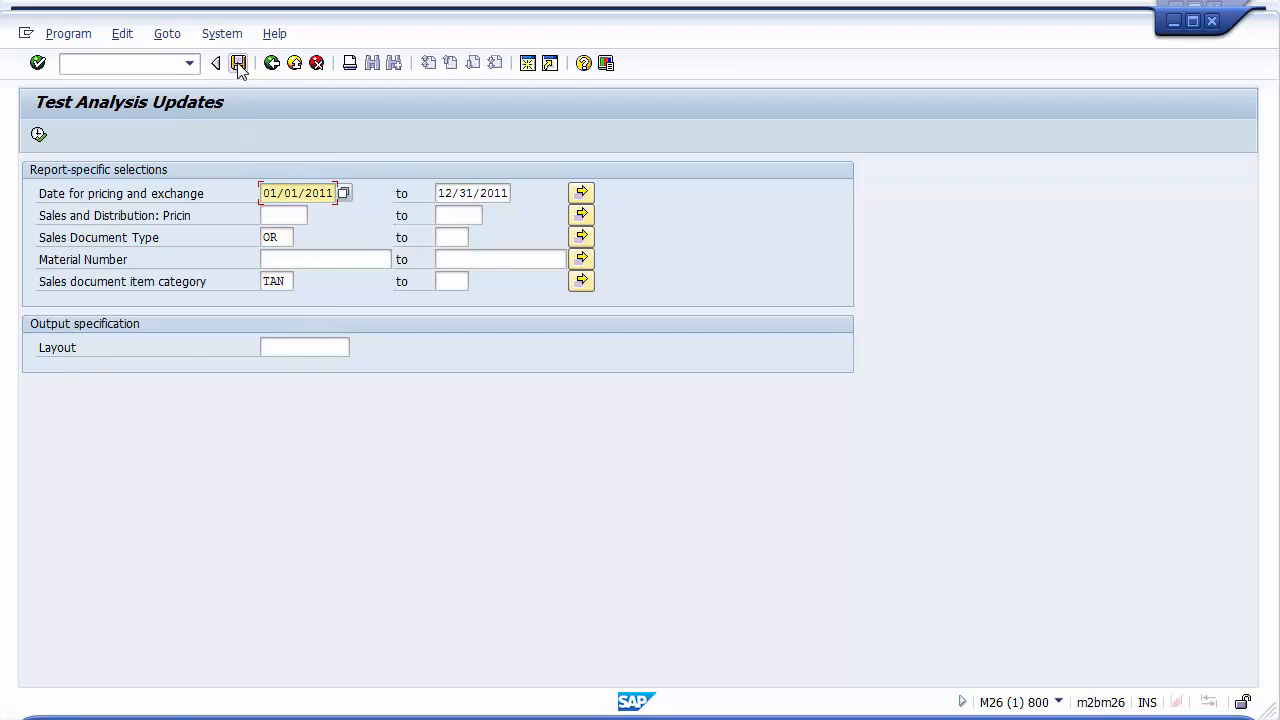
pyautogui.click(239, 65)
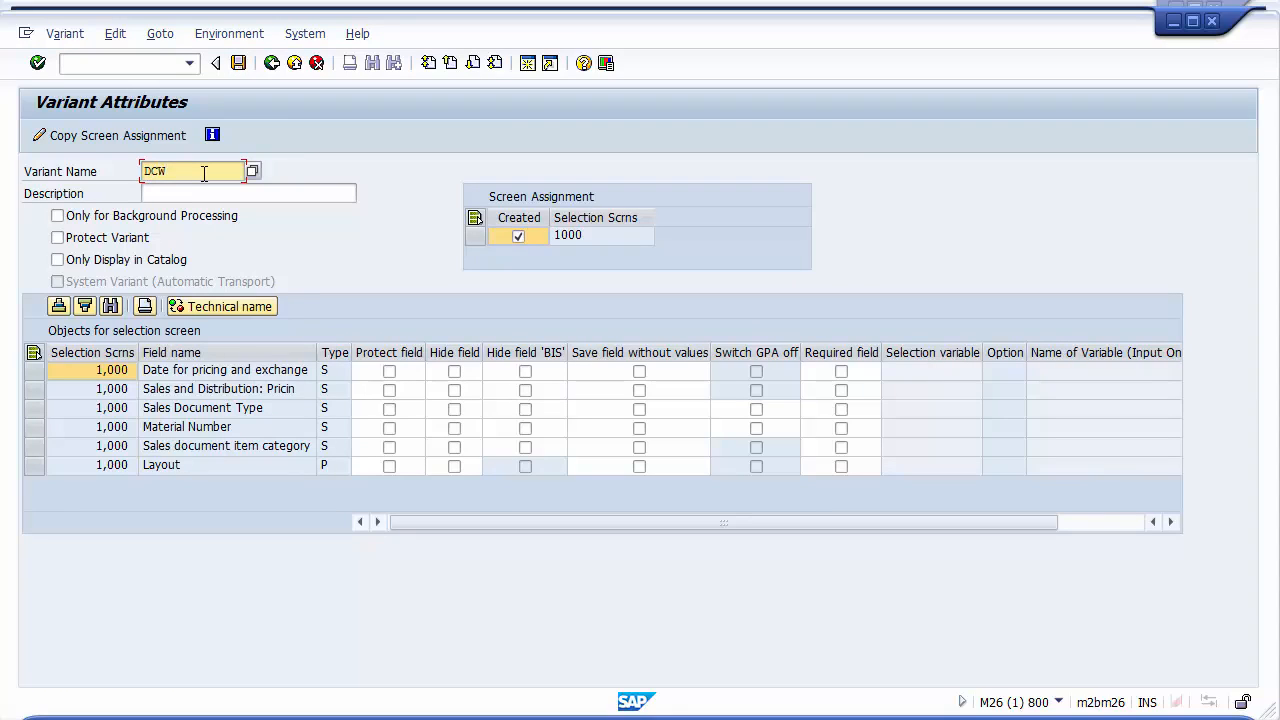
pyautogui.click(196, 194)
pyautogui.write('Testing Report')
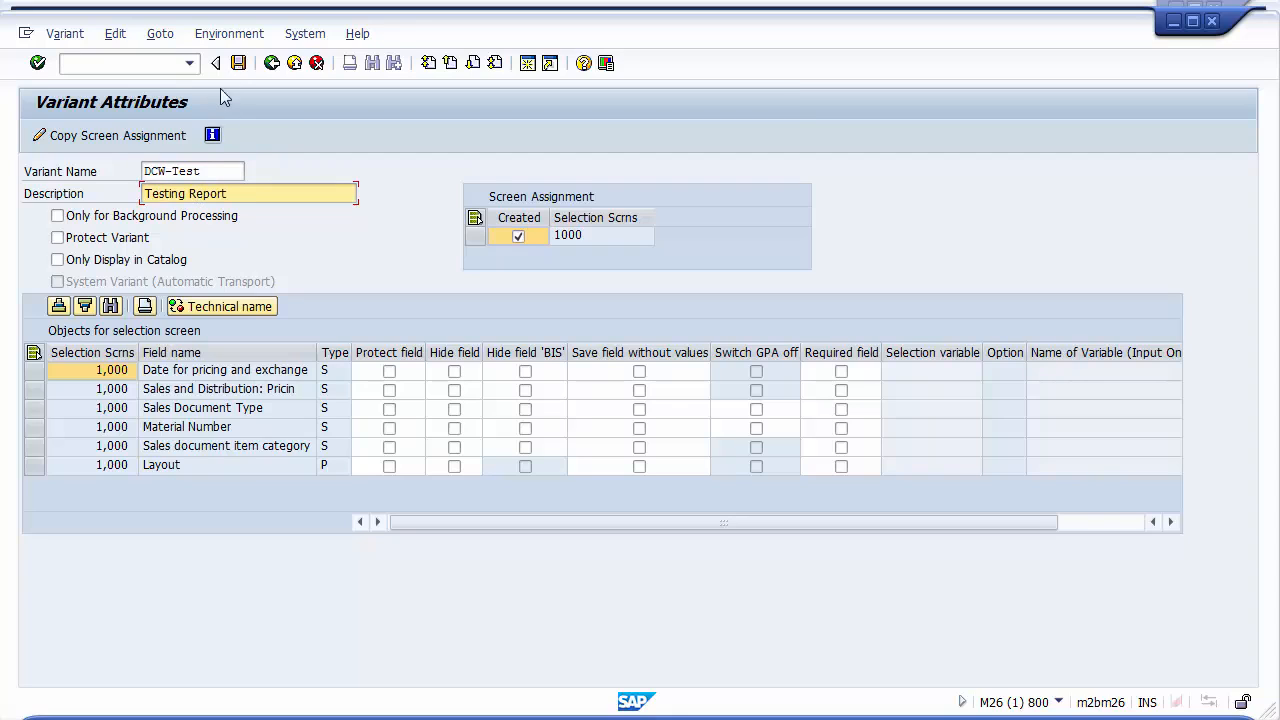
pyautogui.click(238, 63)
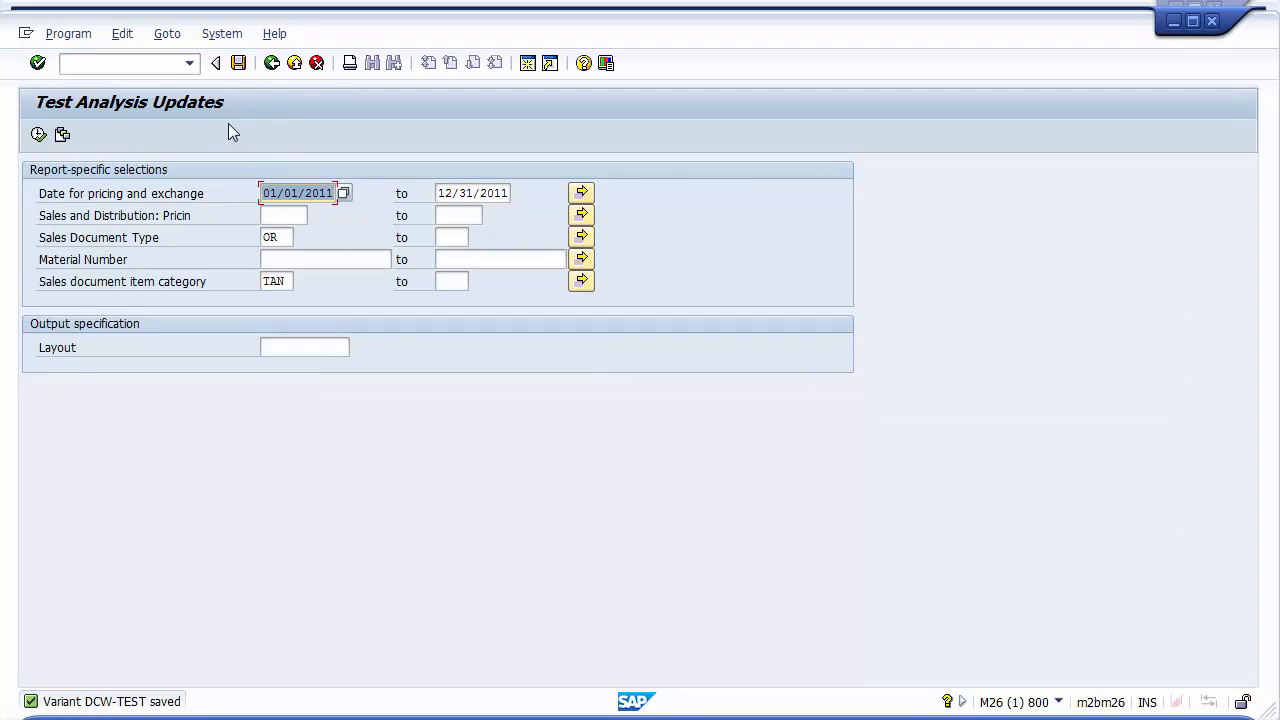
# Execute the QuickView again and load the DCW-TEST variant into its selection screen
pyautogui.click(268, 63)
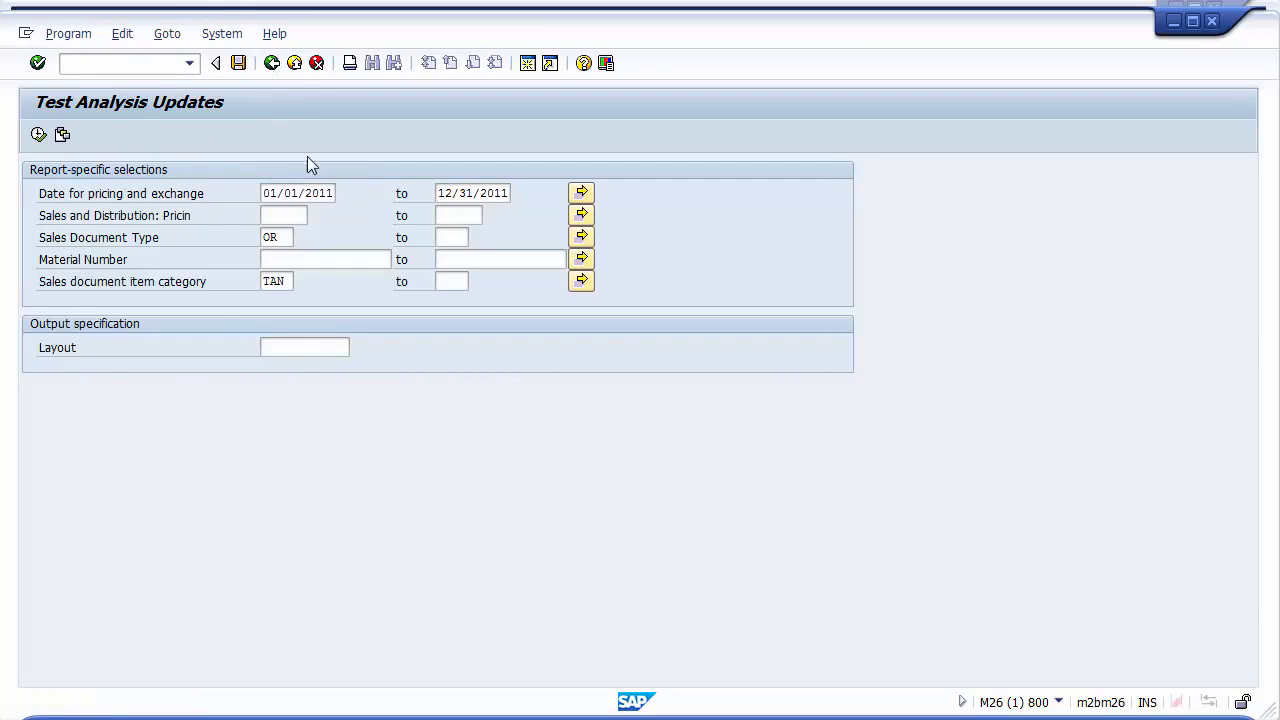
pyautogui.click(446, 262)
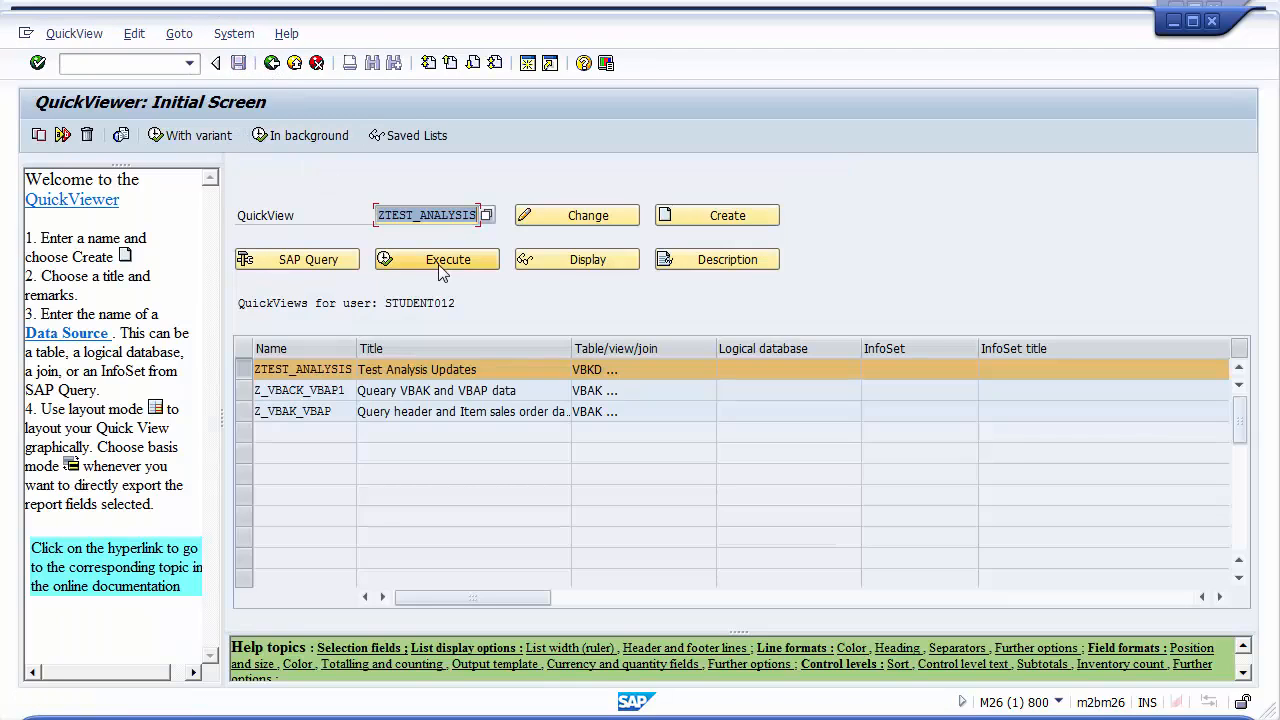
pyautogui.click(63, 135)
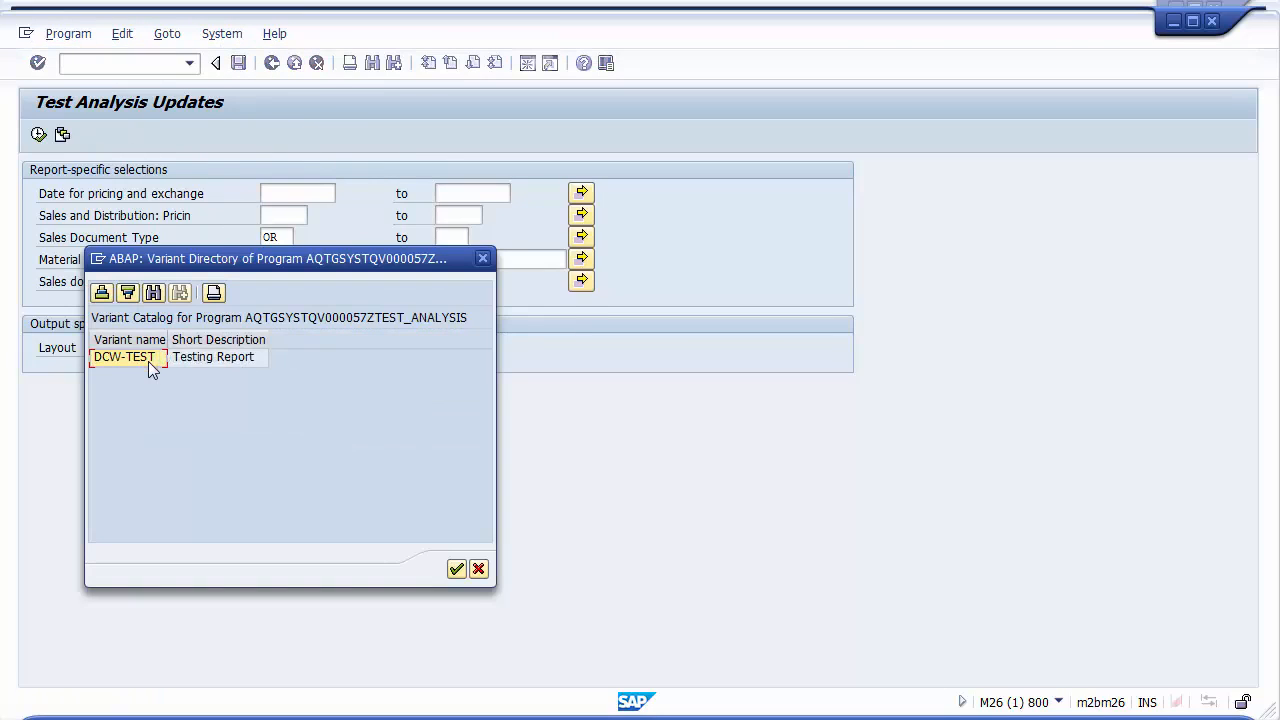
pyautogui.doubleClick(150, 360)
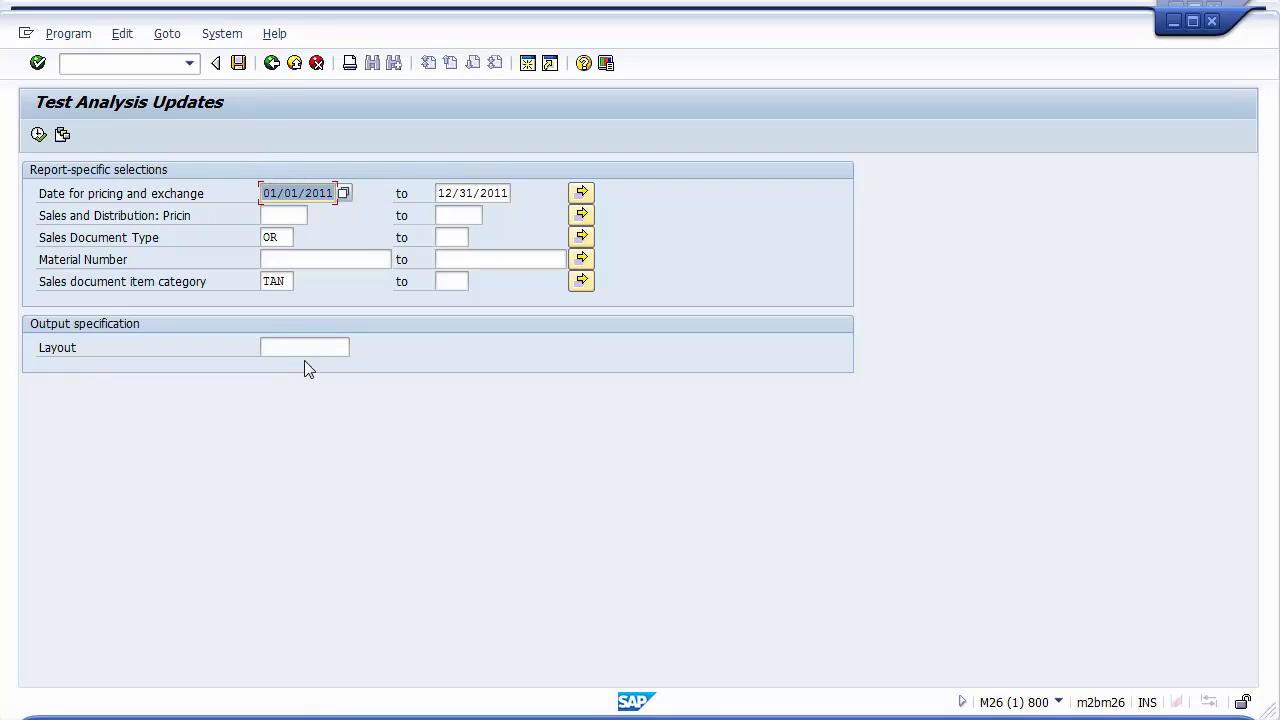
pyautogui.click(272, 64)
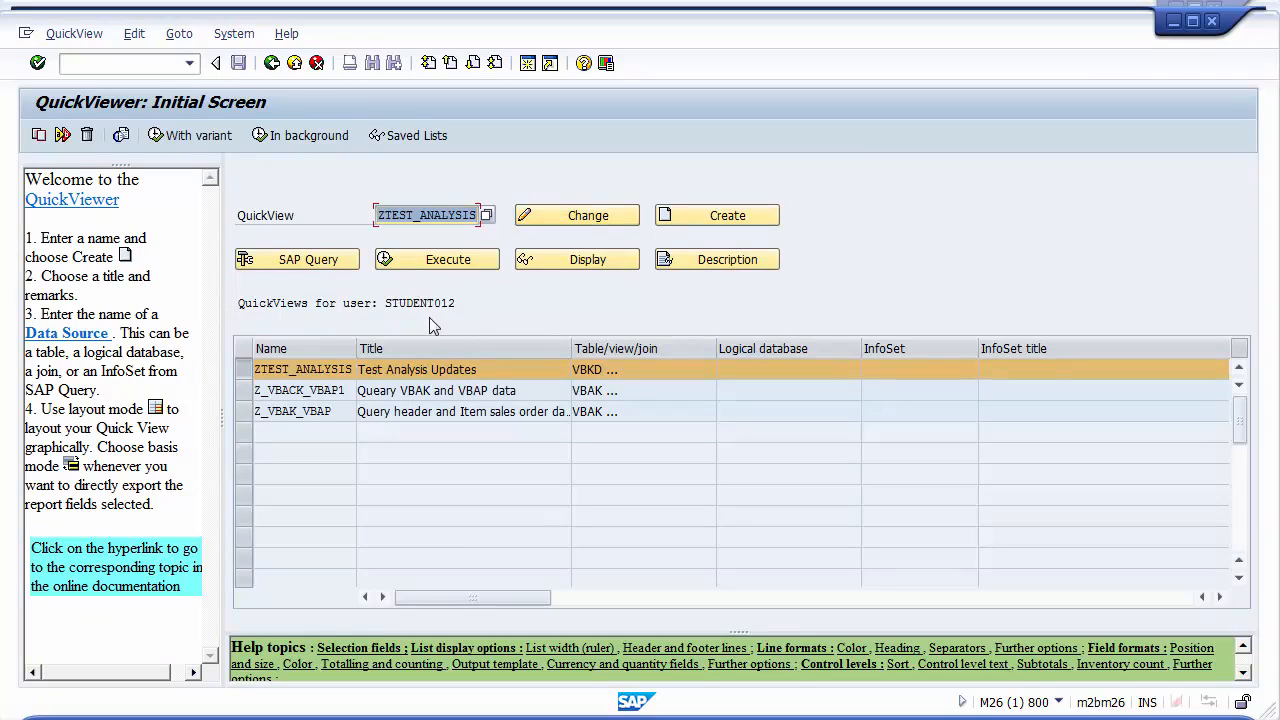
# Copy the ZTEST_ANALYSIS QuickView to a new QuickView named ZTEST_ANALYSI2
pyautogui.click(268, 370)
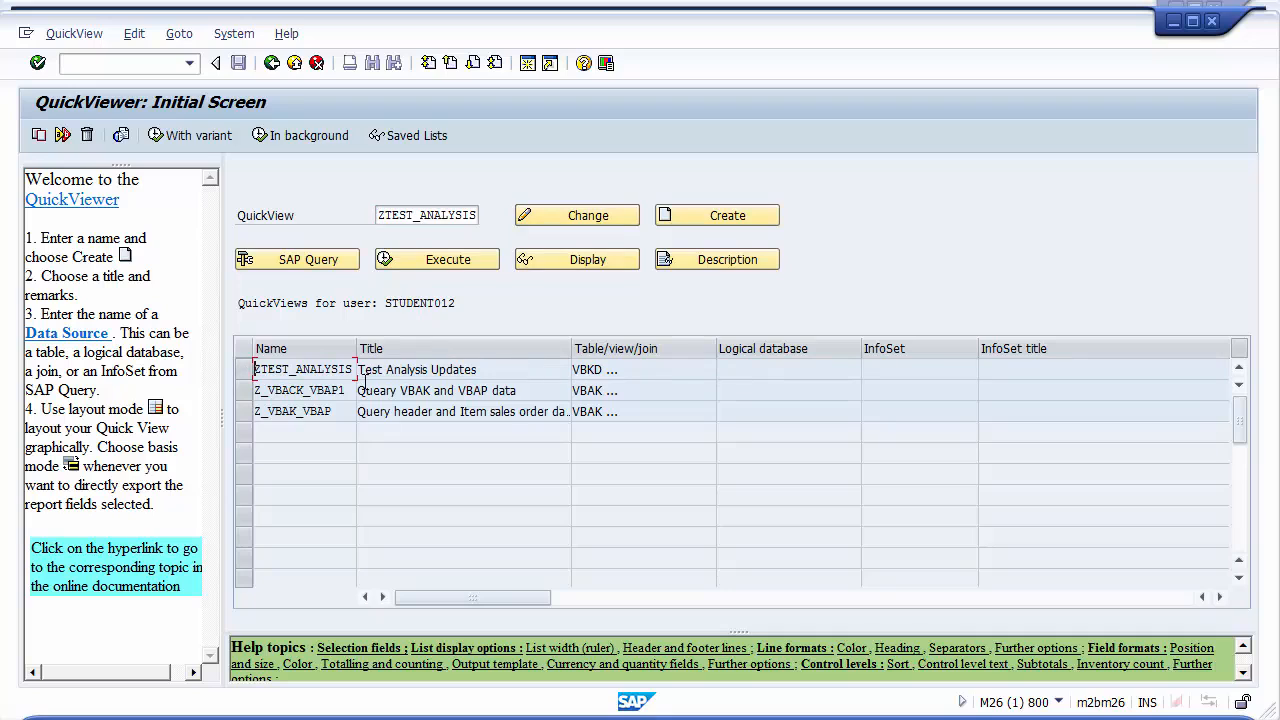
pyautogui.moveTo(381, 215); pyautogui.dragTo(497, 220)
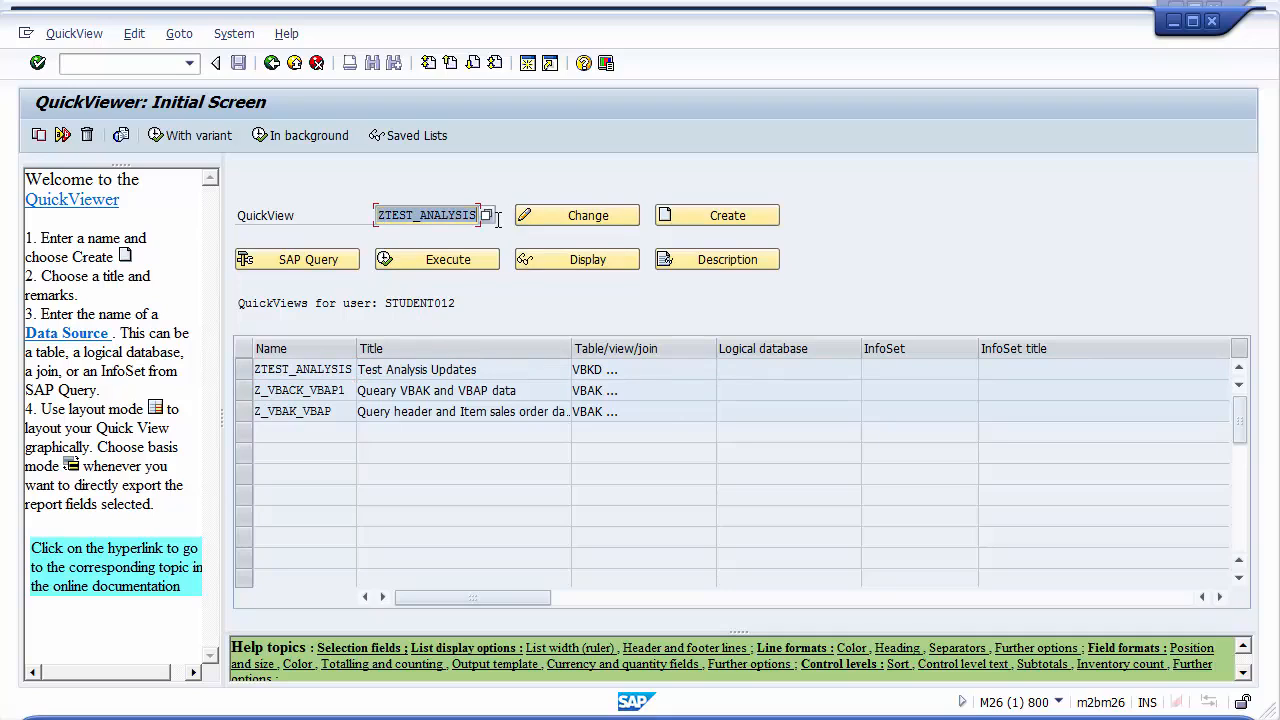
pyautogui.click(259, 369)
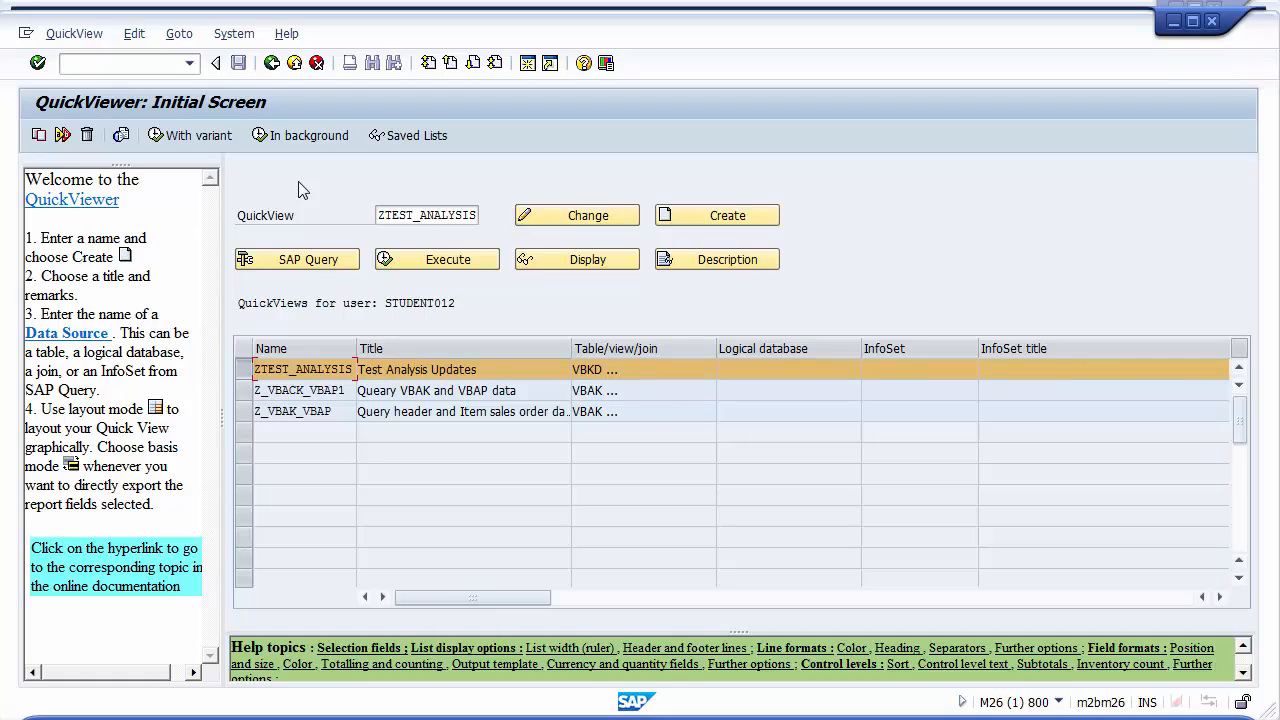
pyautogui.click(38, 137)
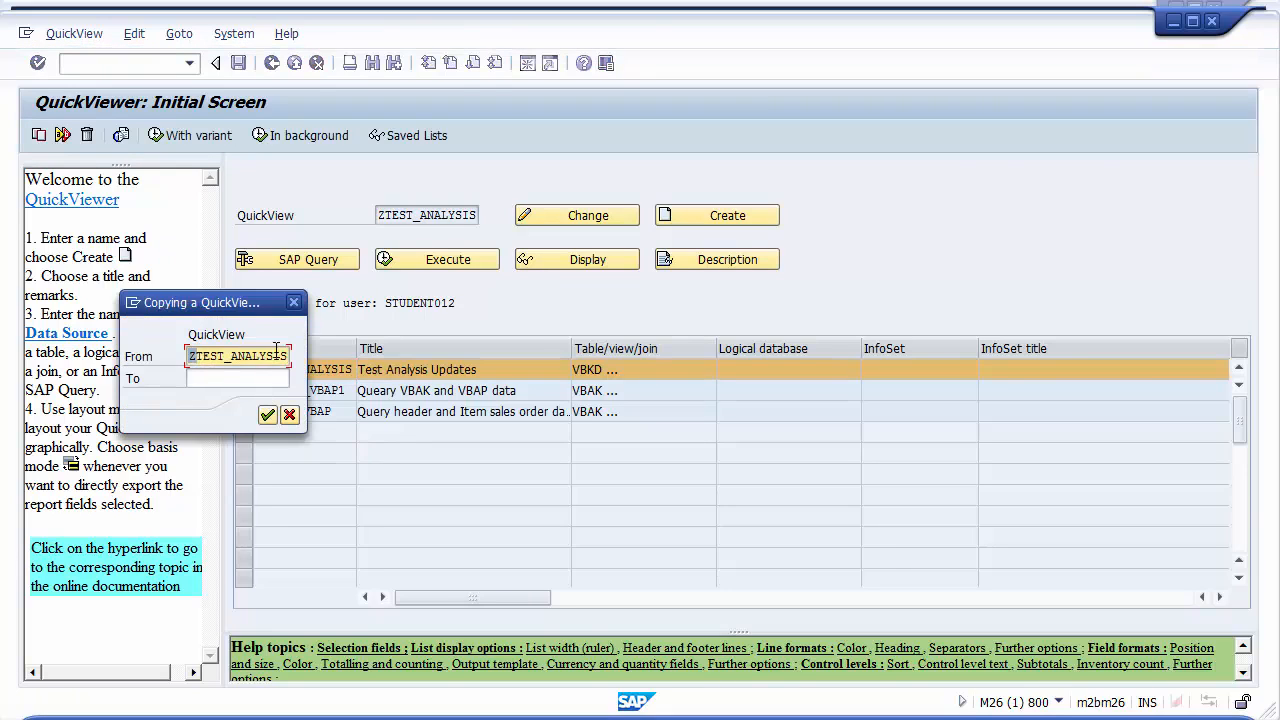
pyautogui.click(229, 383)
pyautogui.hotkey('ctrl', 'v')
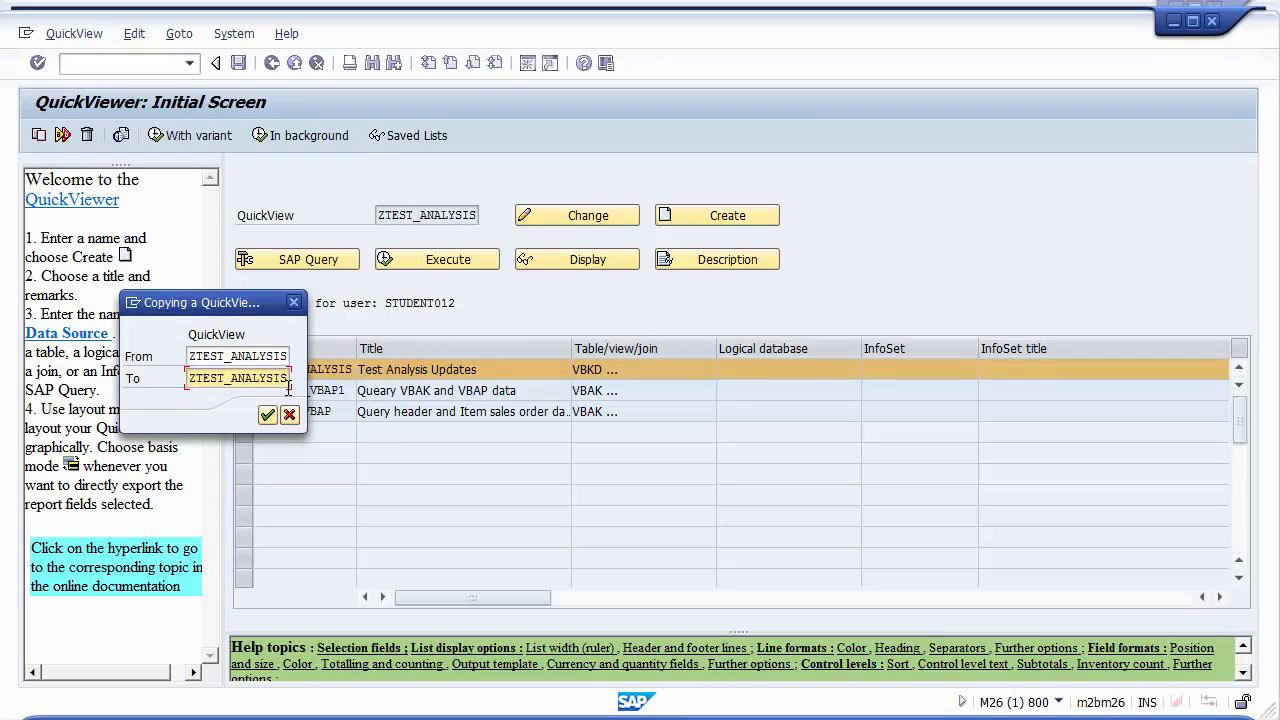
pyautogui.click(267, 414)
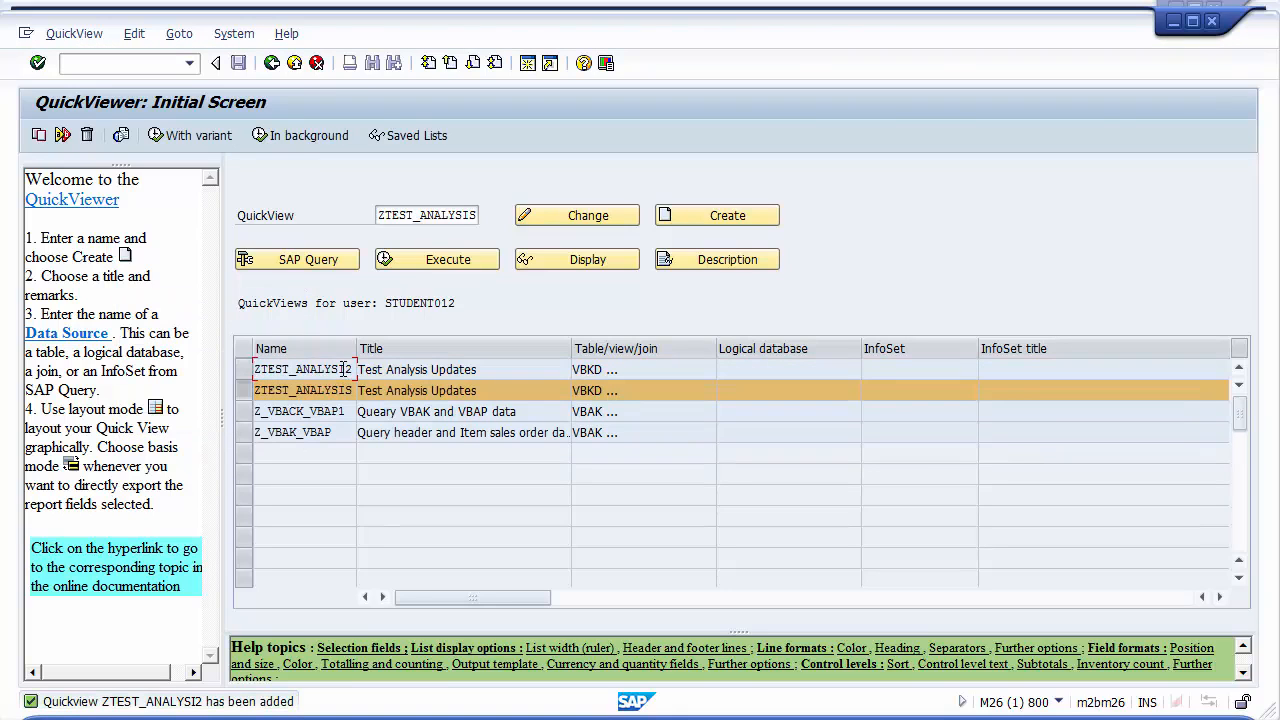
# Open ZTEST_ANALYSI2 for changing, set its comment to Version 3 and its title to Test Analysis Updates - Copy 1 of original
pyautogui.click(258, 369)
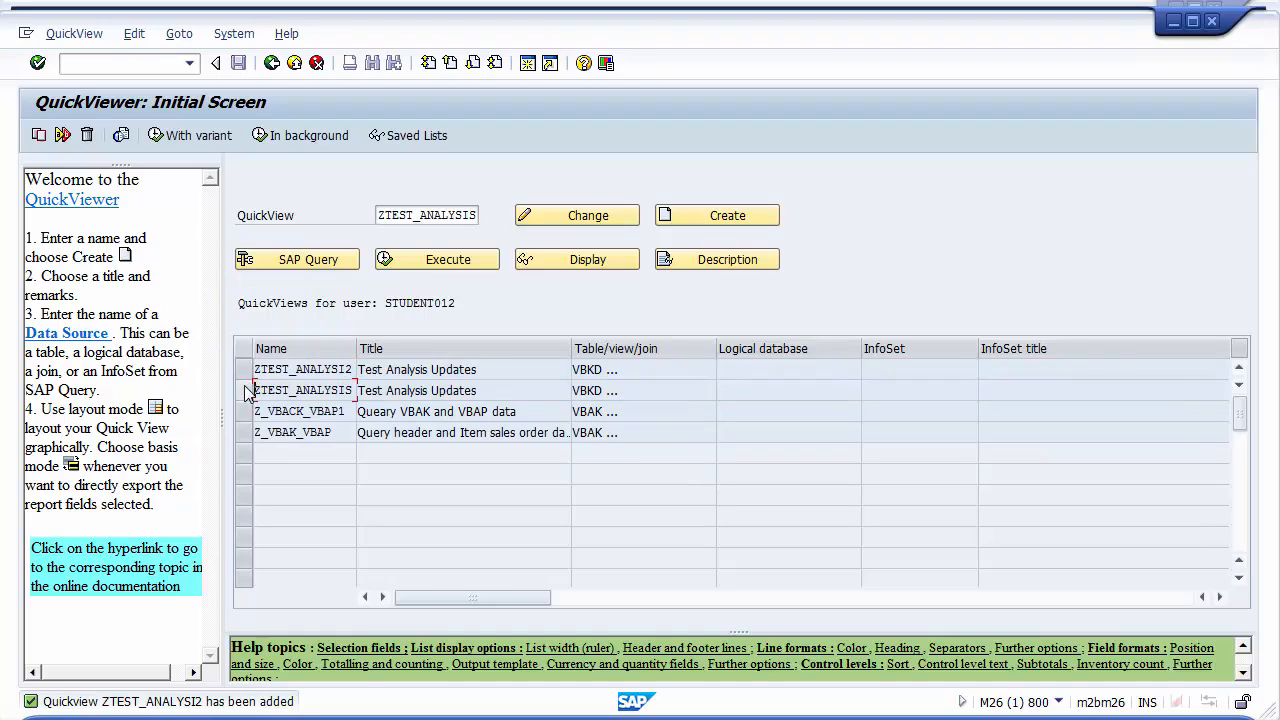
pyautogui.click(547, 218)
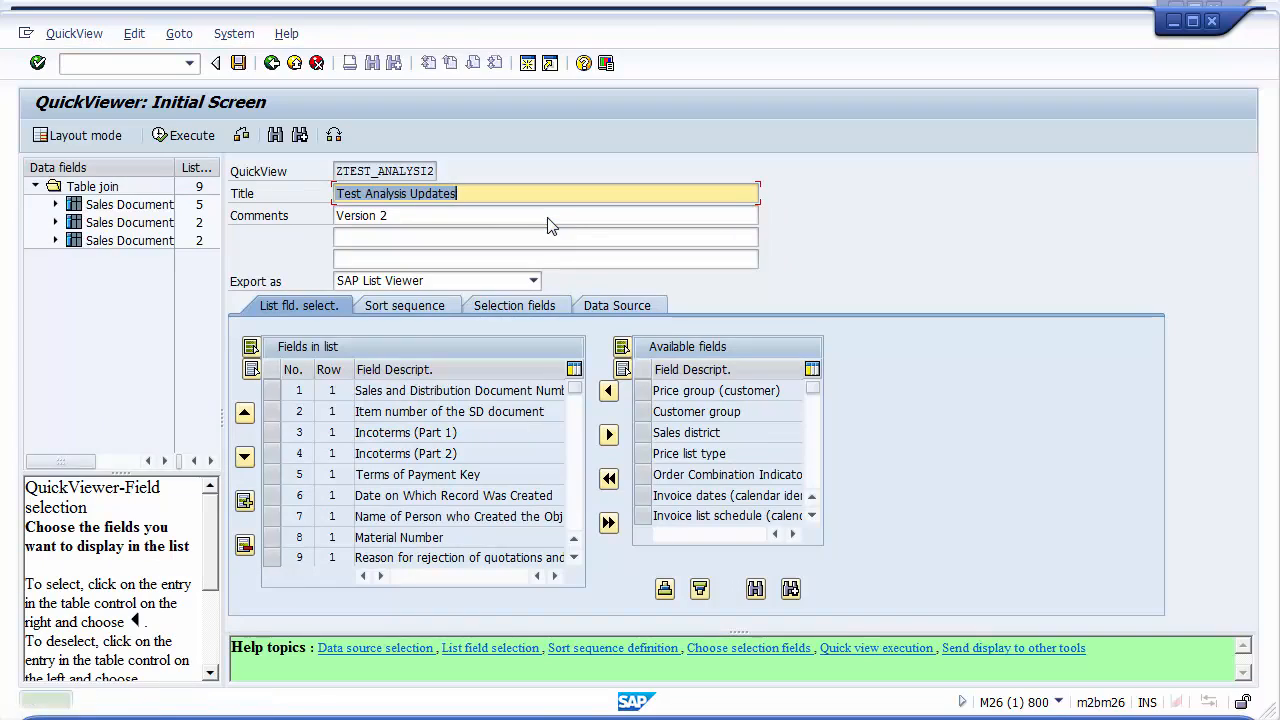
pyautogui.click(430, 217)
pyautogui.press('BackSpace')
pyautogui.write('3')
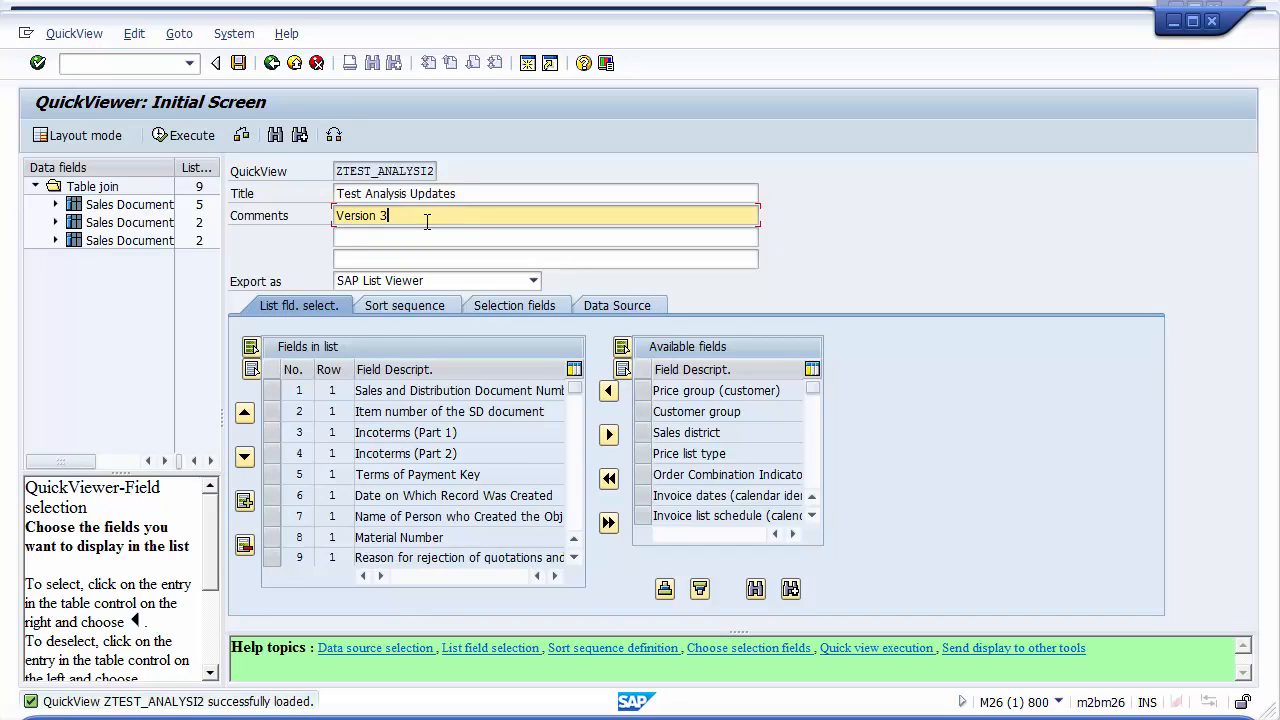
pyautogui.click(481, 190)
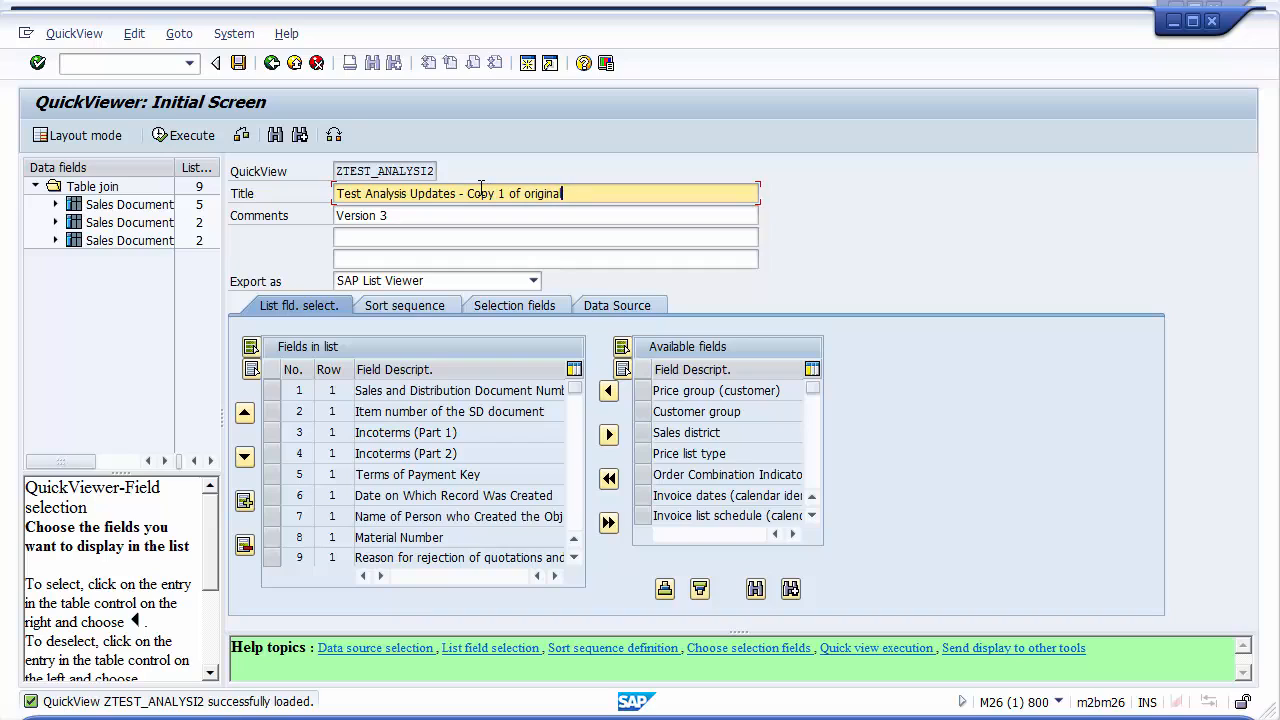
# Save the copied QuickView and execute it to check its selection screen
pyautogui.click(238, 63)
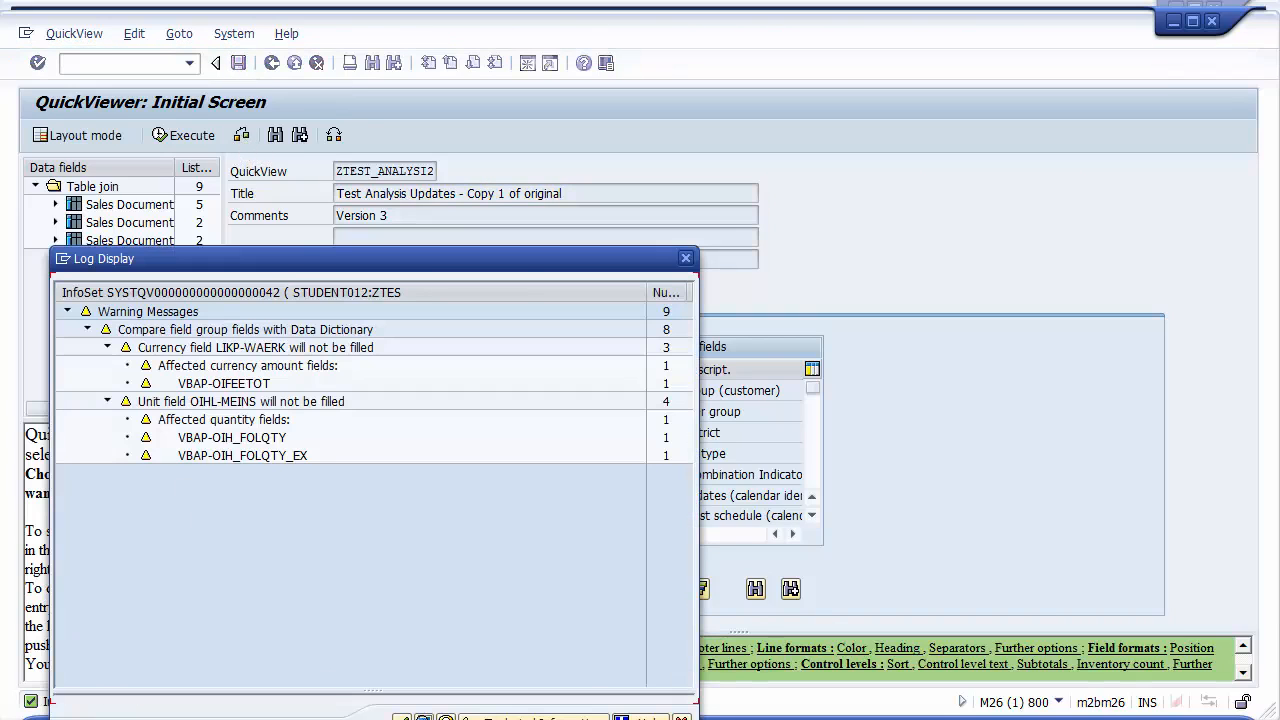
pyautogui.click(402, 717)
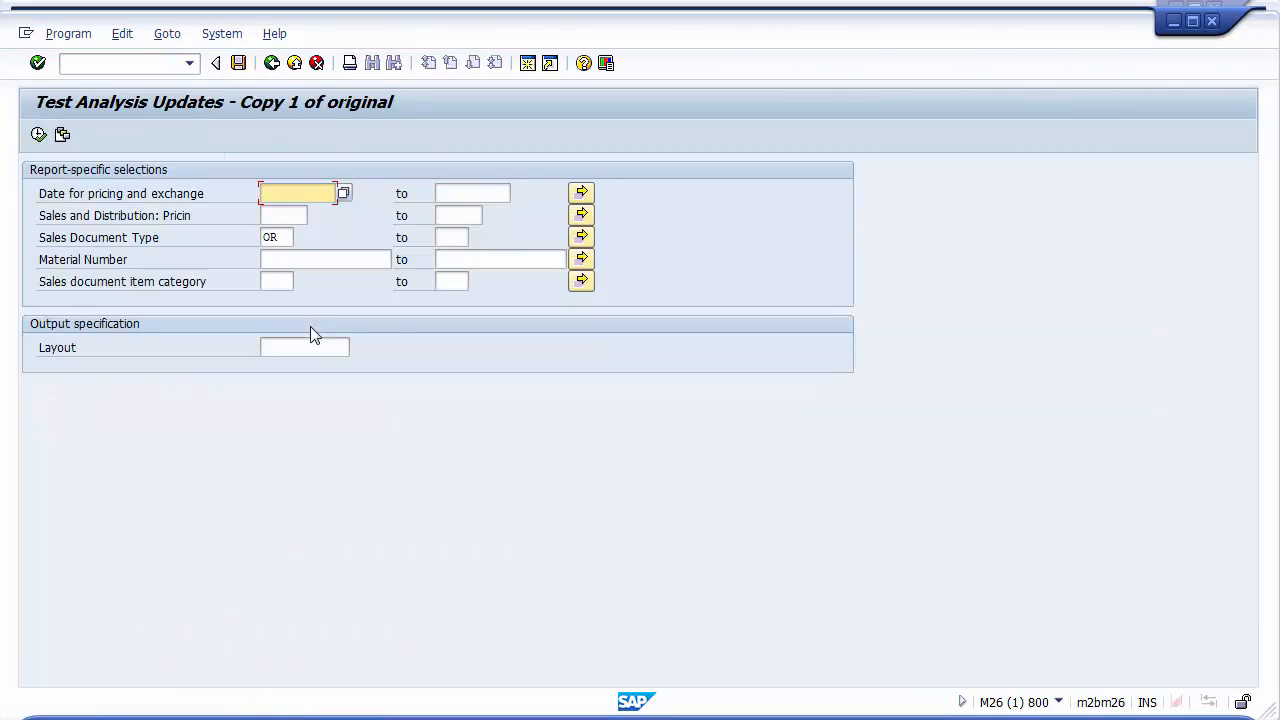
pyautogui.click(276, 282)
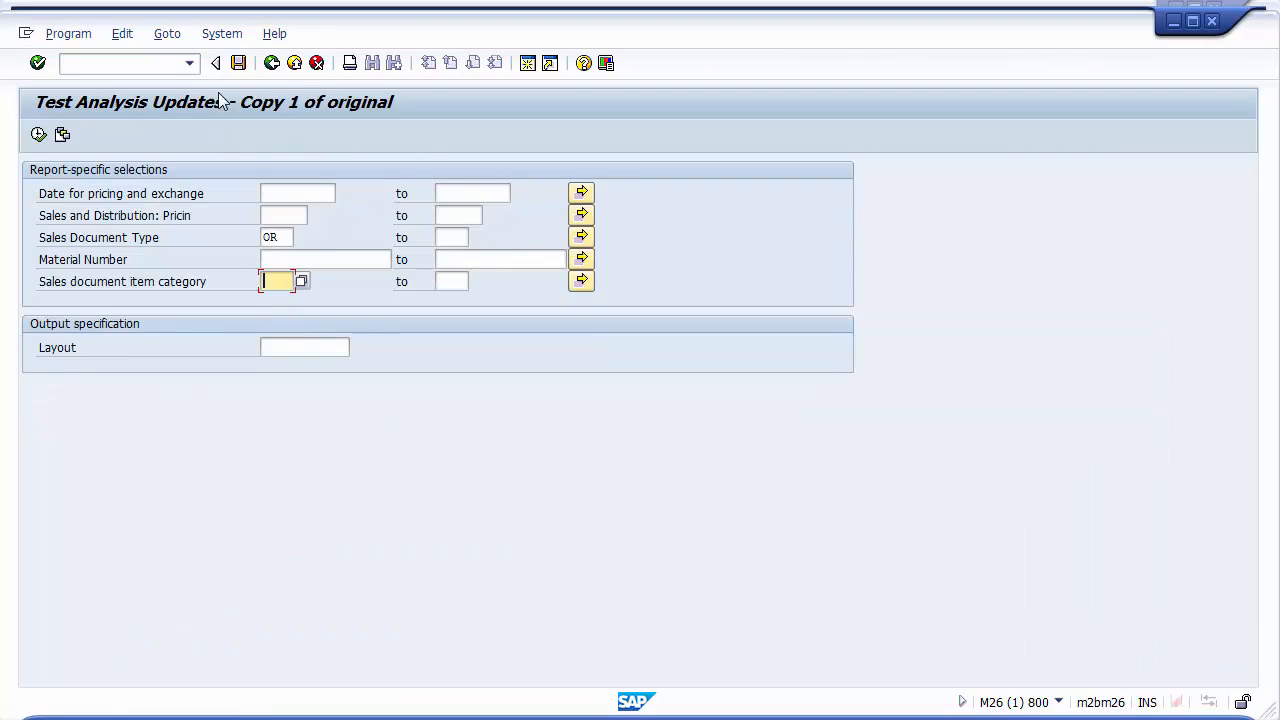
pyautogui.click(271, 63)
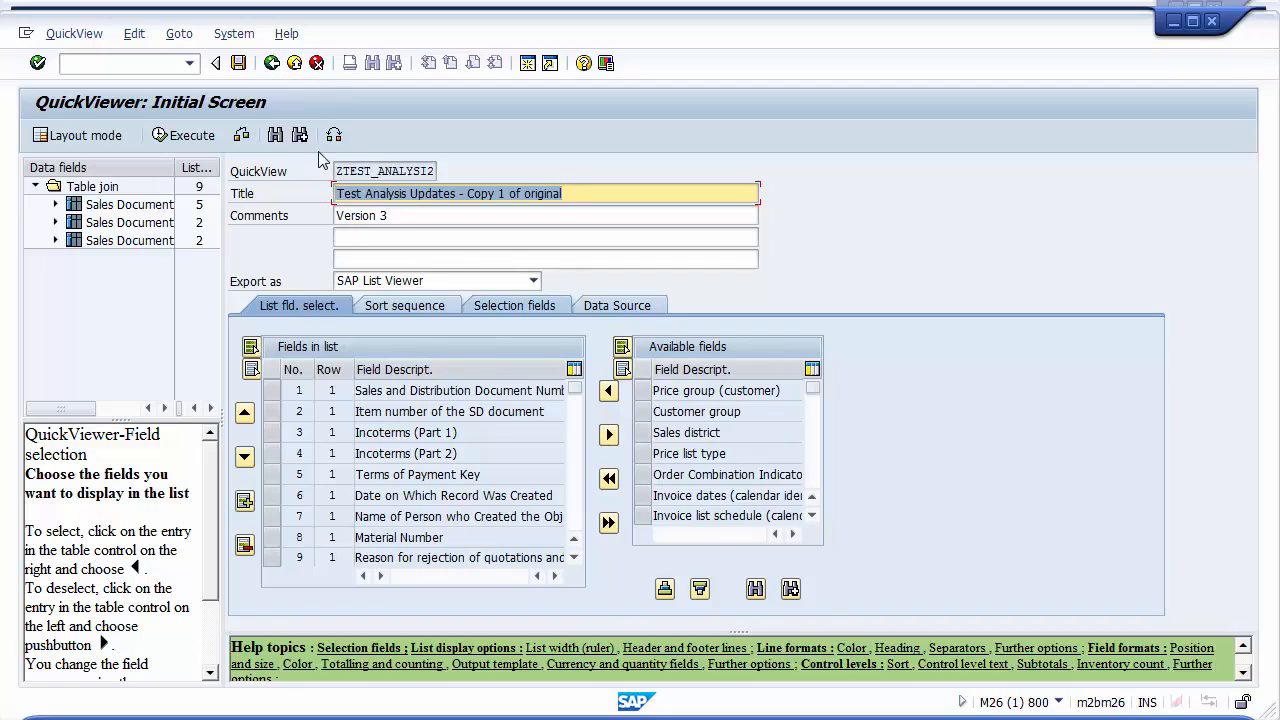
# Return to the QuickViewer initial screen and open the ZTEST_ANALYSI2 QuickView for changing
pyautogui.click(271, 64)
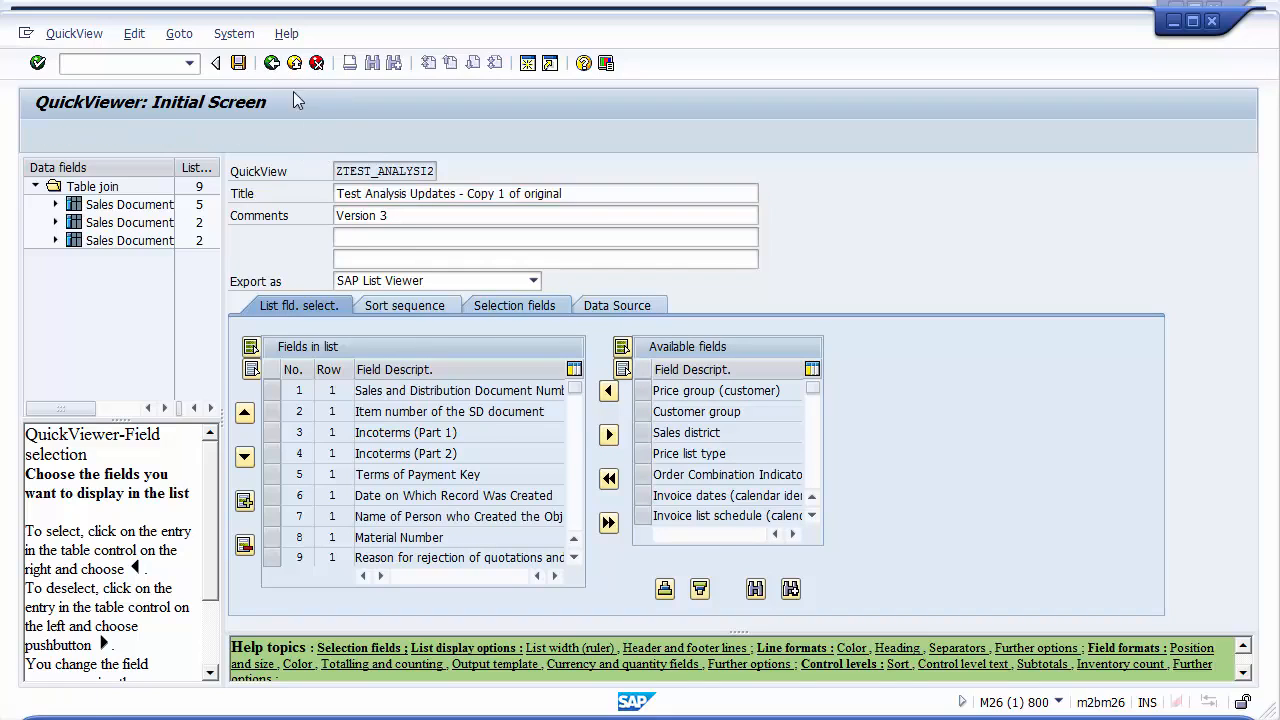
pyautogui.click(294, 400)
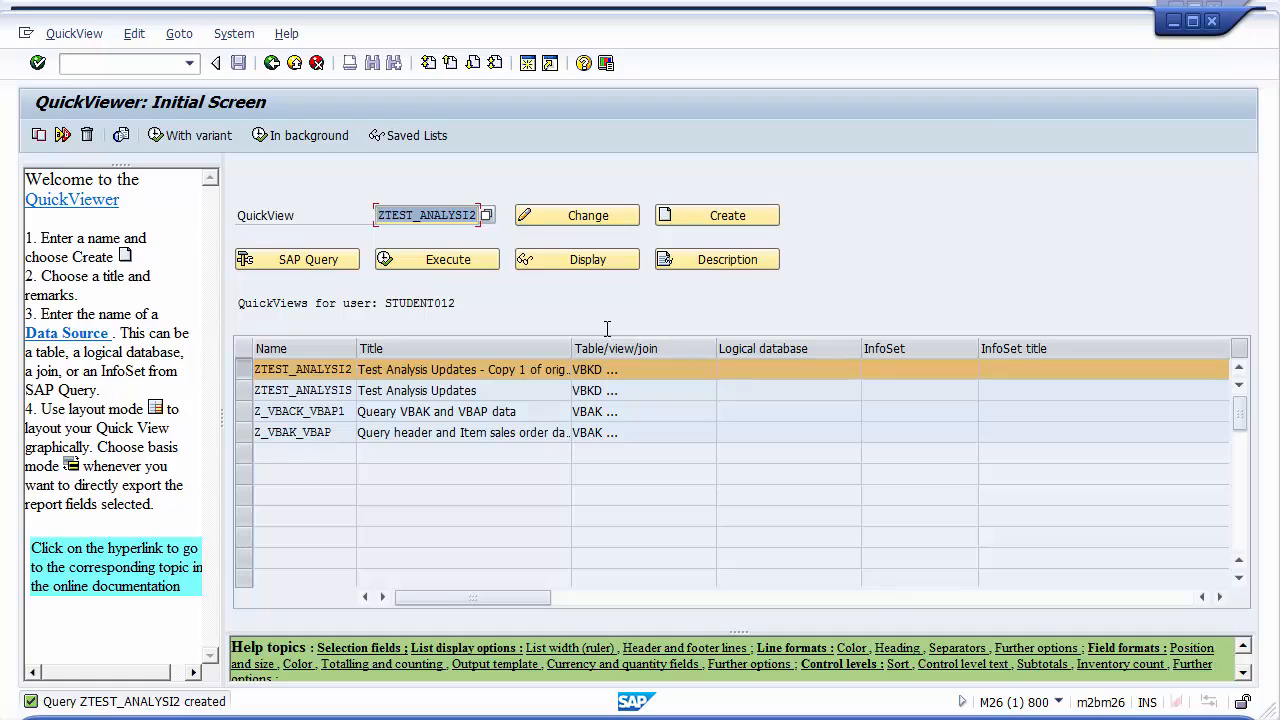
pyautogui.click(552, 217)
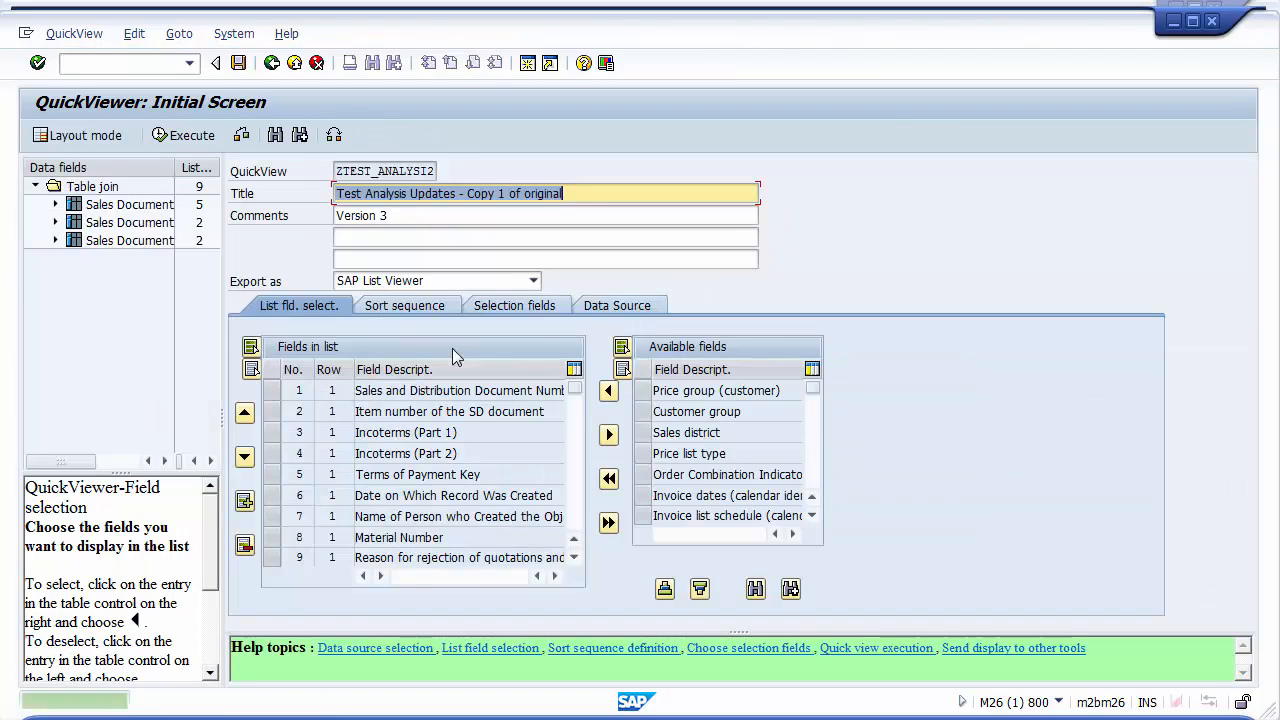
# Open the table join of the data source and add the VEDA table to the join
pyautogui.click(603, 306)
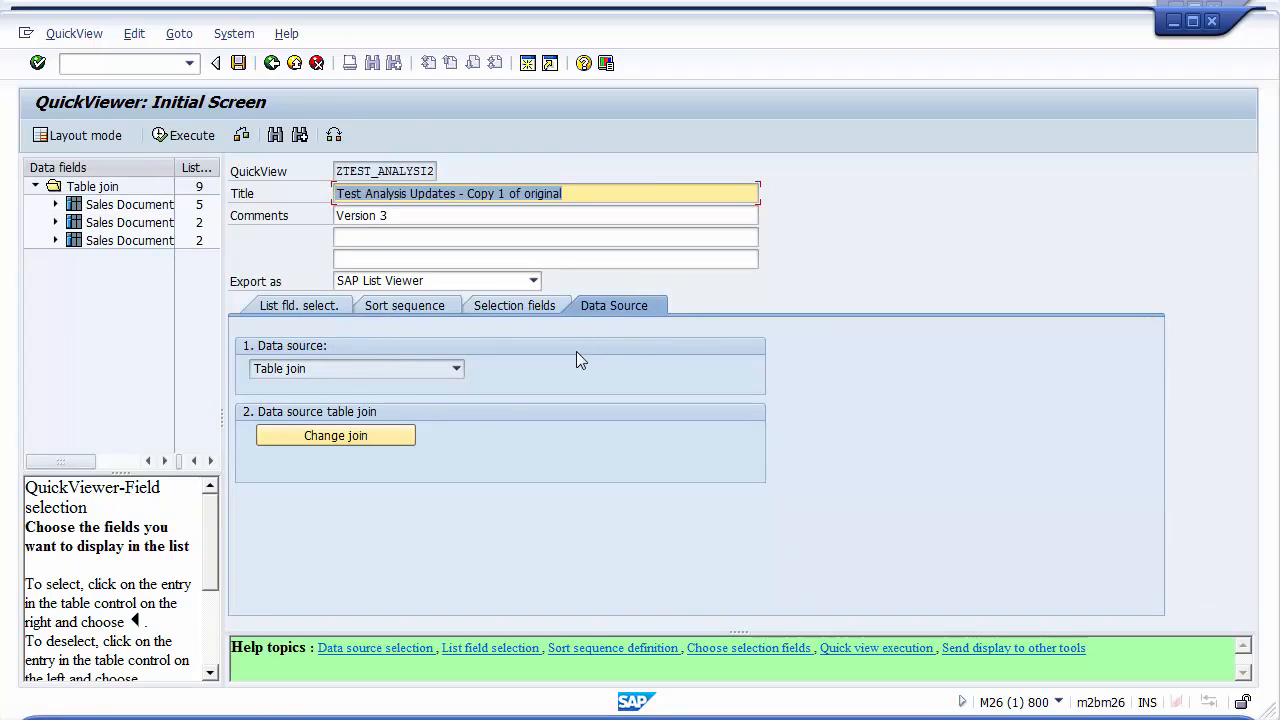
pyautogui.click(397, 437)
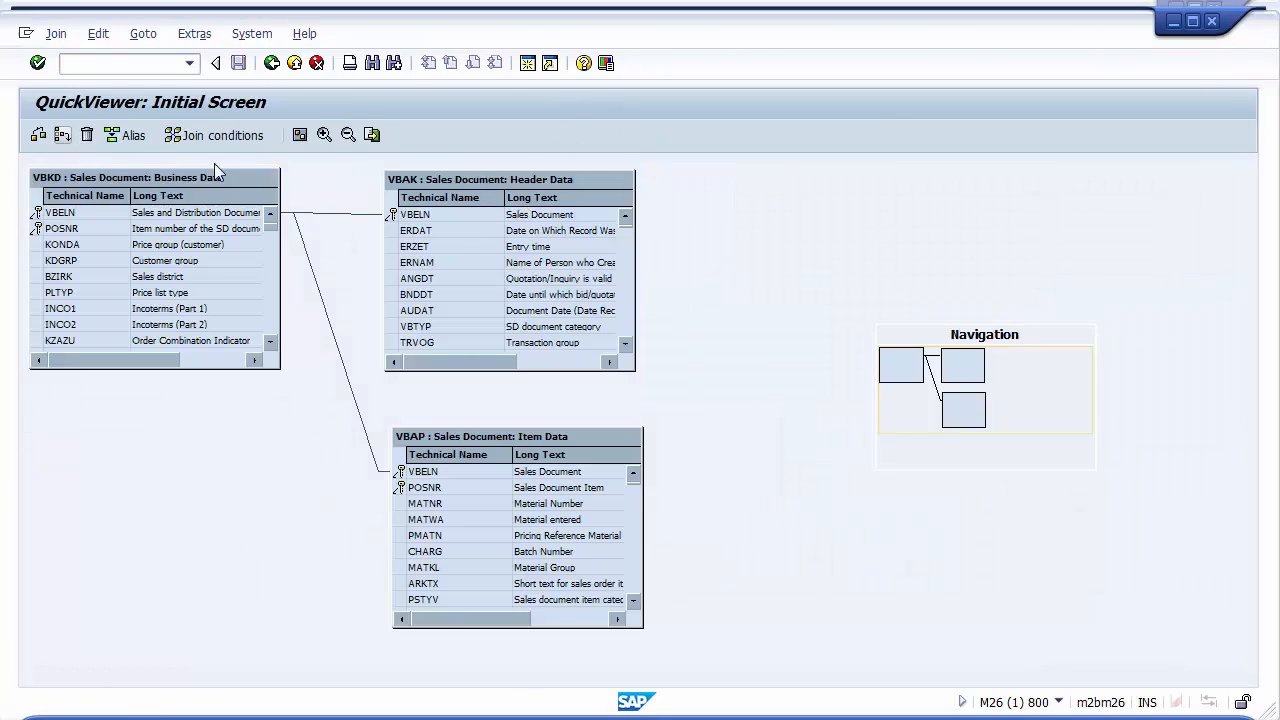
pyautogui.click(62, 134)
pyautogui.write('VEDA')
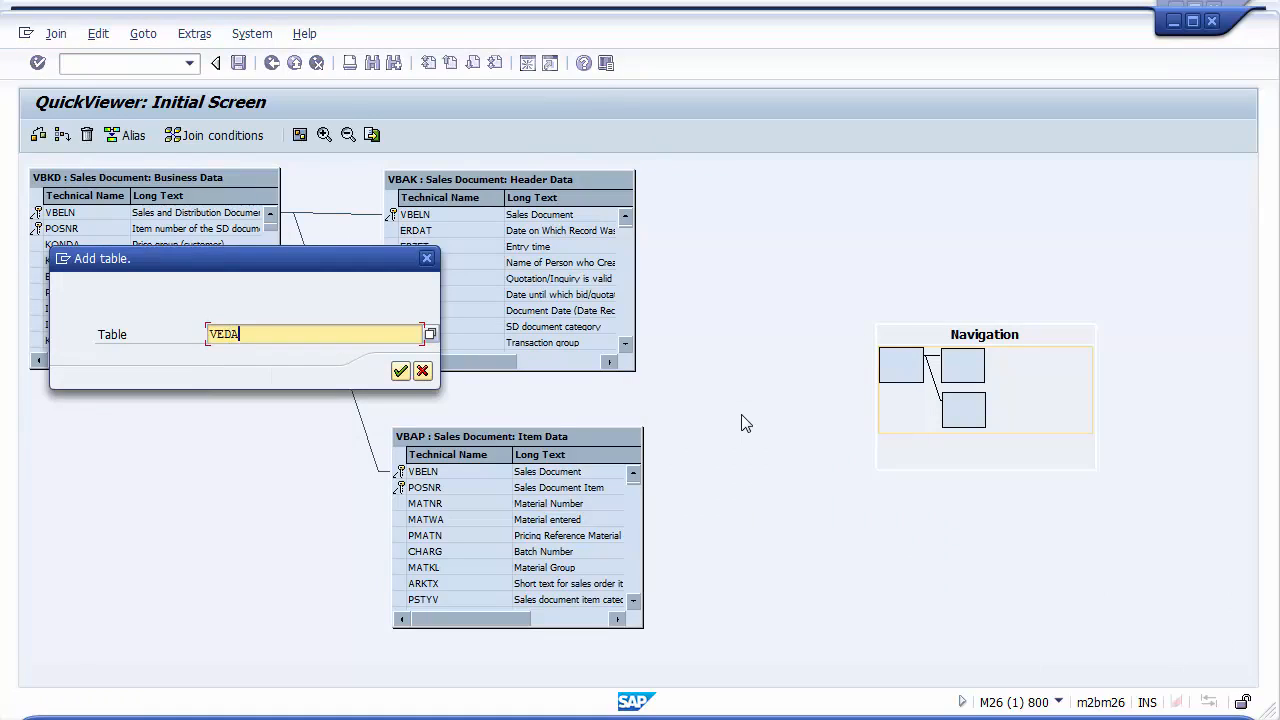
pyautogui.click(400, 371)
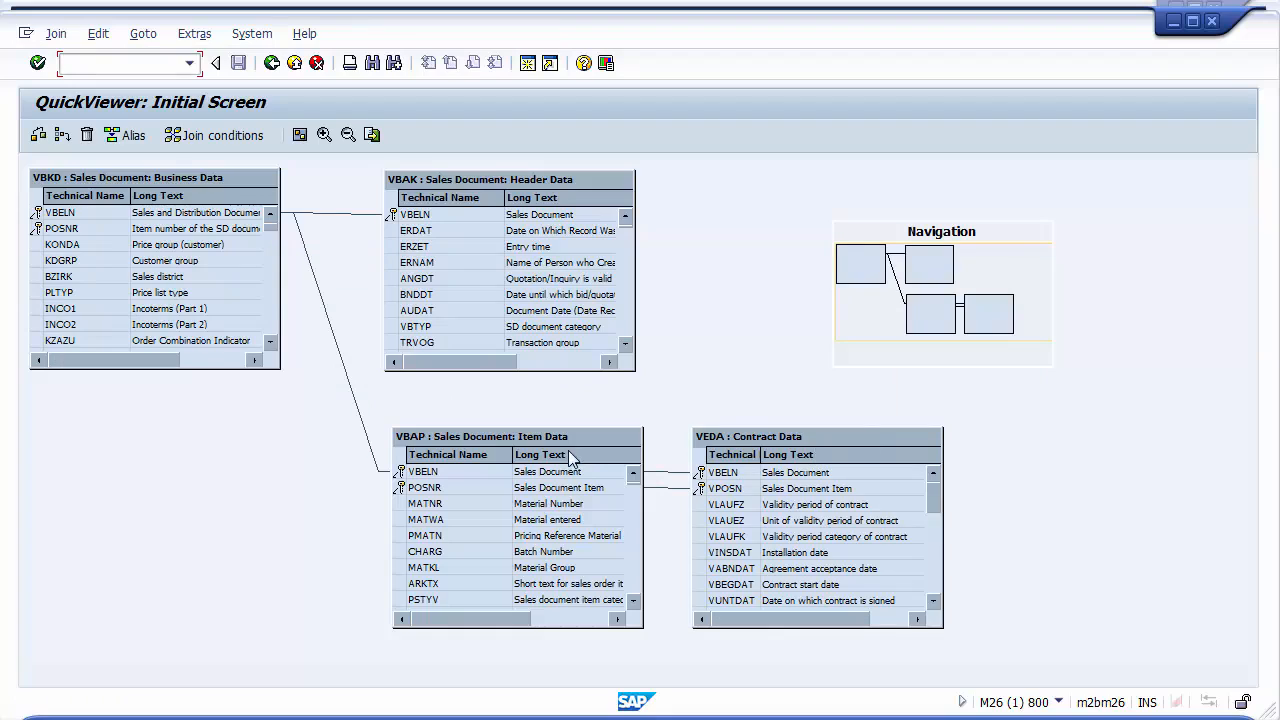
# Select the VEDA table in the join and delete it
pyautogui.click(680, 487)
pyautogui.click(733, 447)
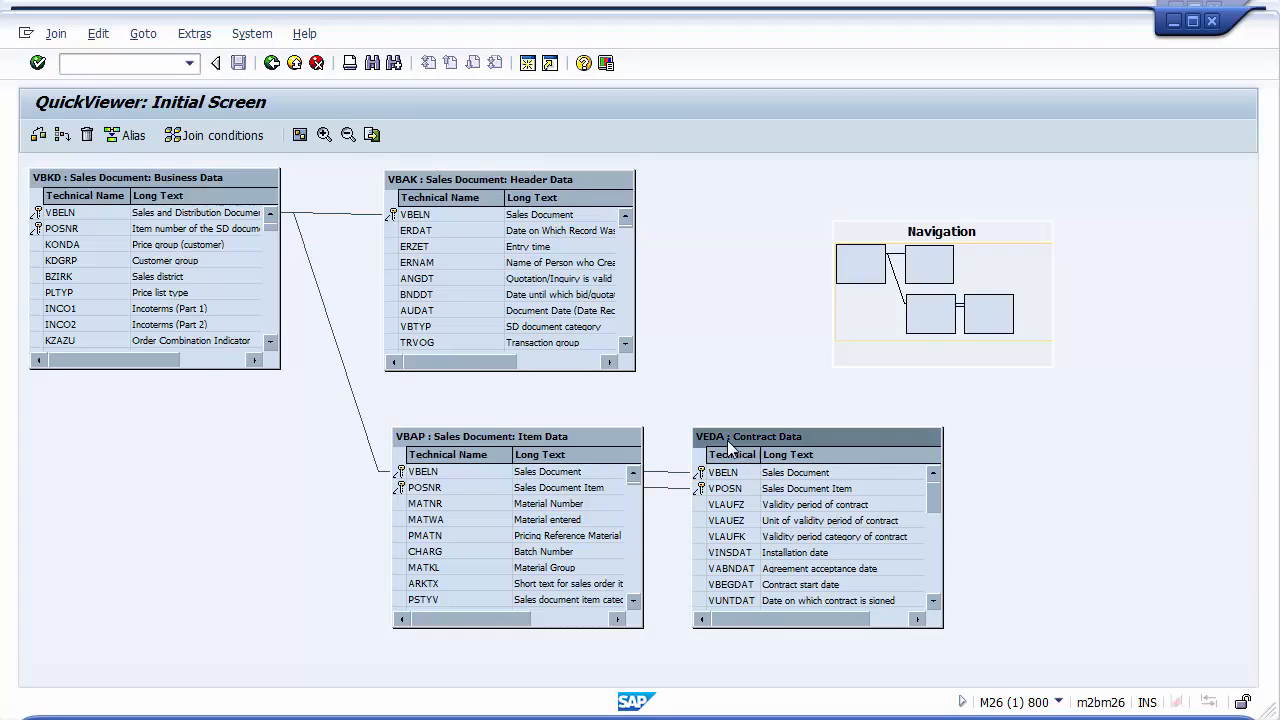
pyautogui.click(86, 135)
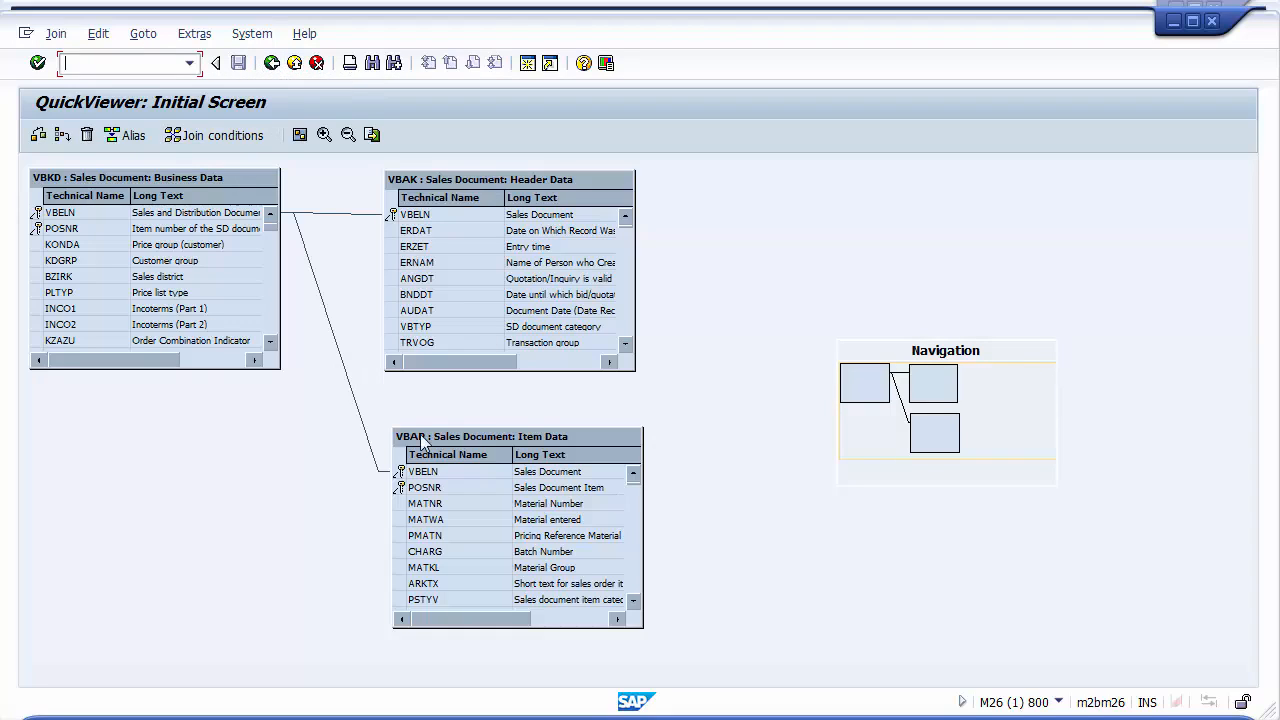
# Select the join link between VBKD and VBAP, then go back out of the join editor
pyautogui.click(361, 424)
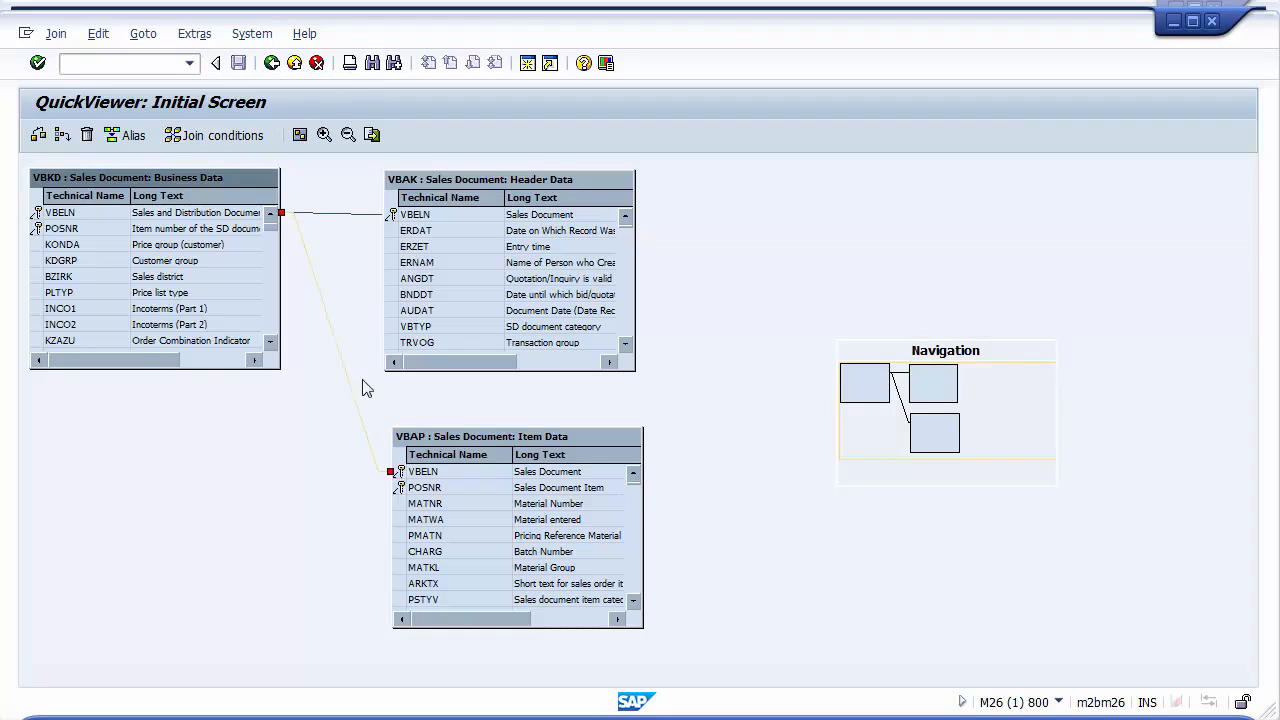
pyautogui.click(271, 66)
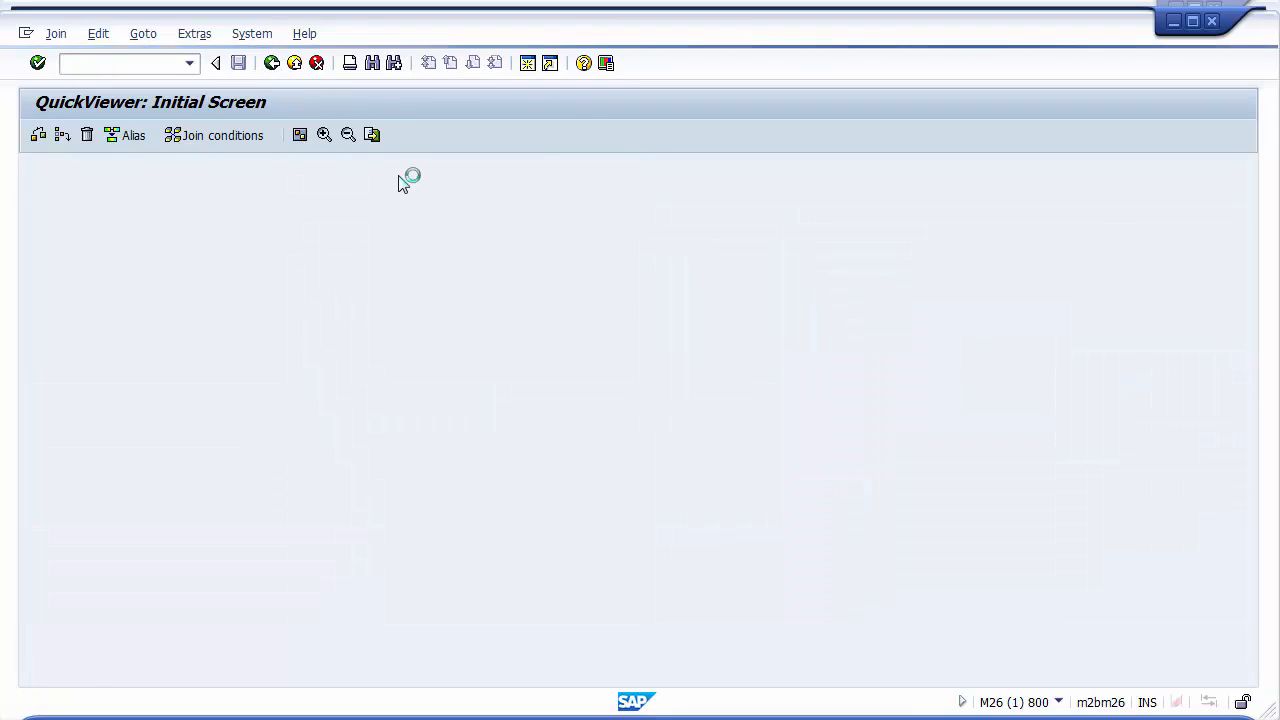